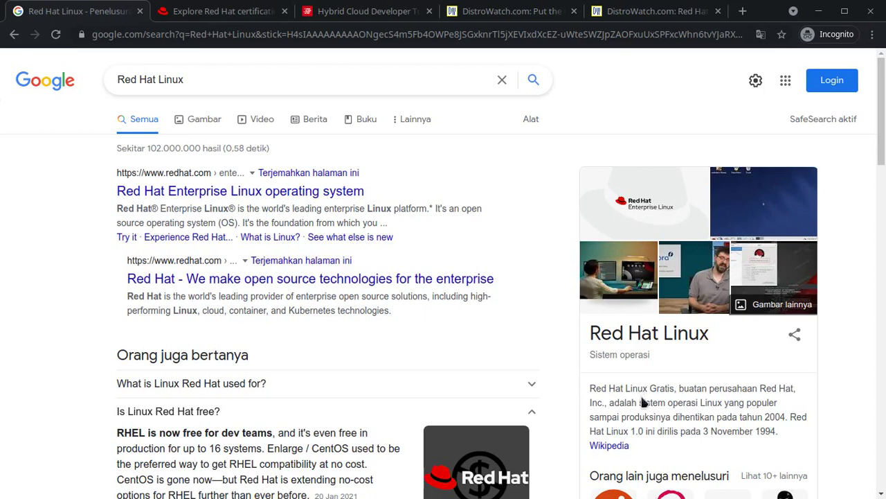
# Switch to the Explore Red Hat certification page.
pyautogui.scroll(-1, 643, 401)
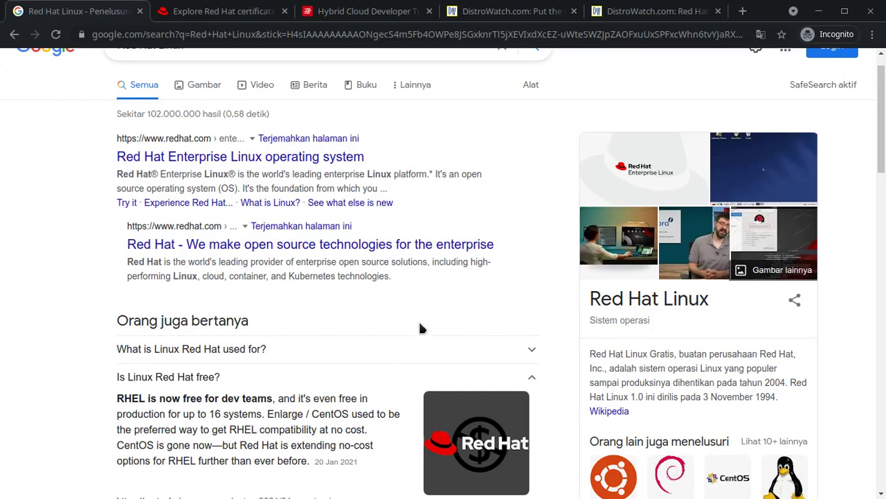
pyautogui.scroll(1, 452, 310)
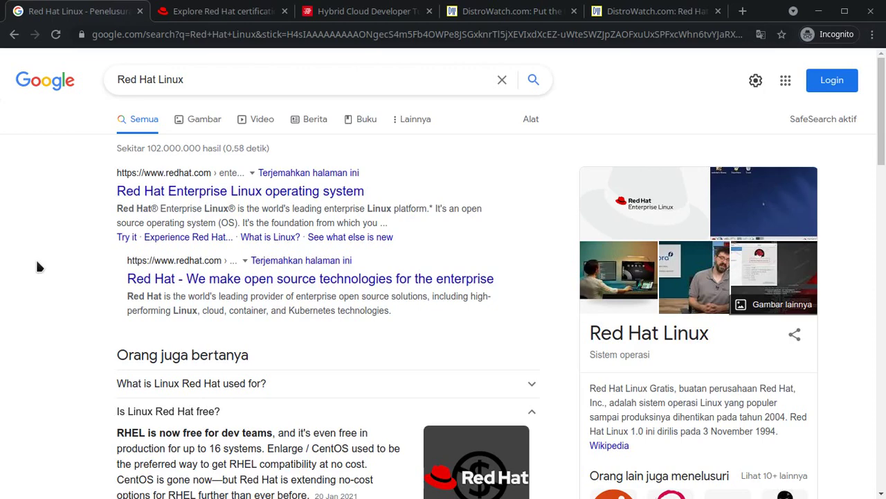
pyautogui.scroll(-2, 38, 266)
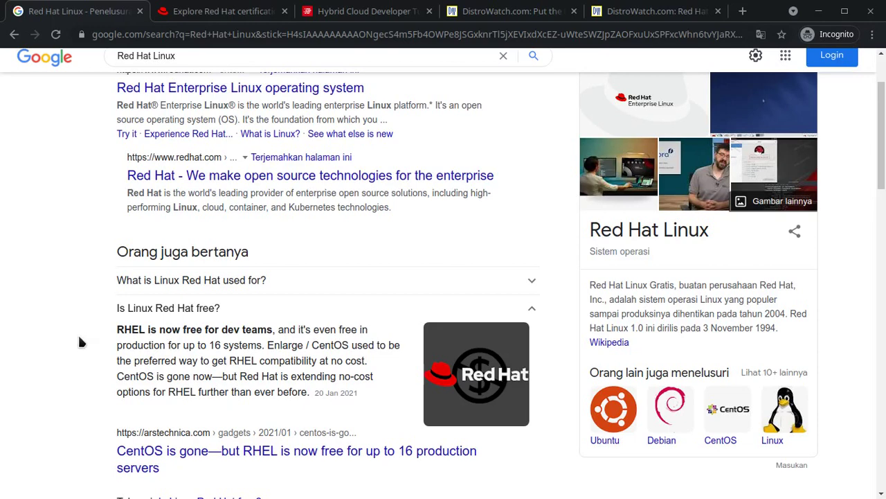
pyautogui.scroll(3, 79, 342)
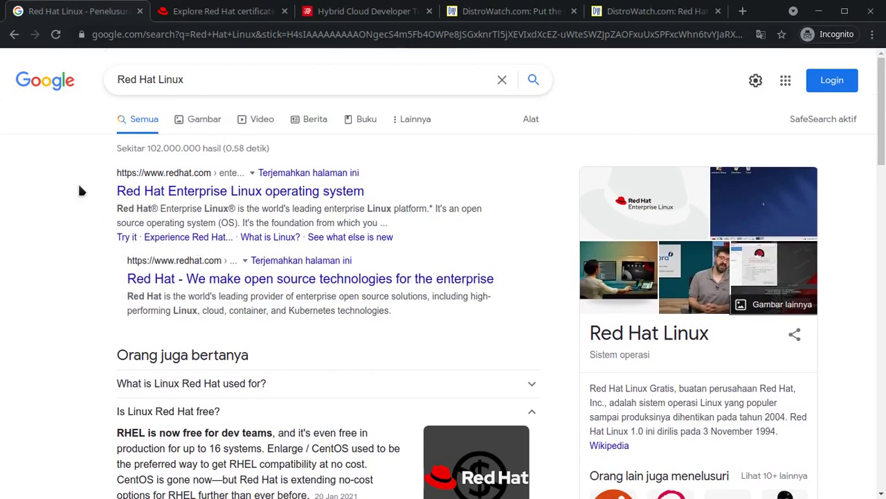
pyautogui.click(197, 5)
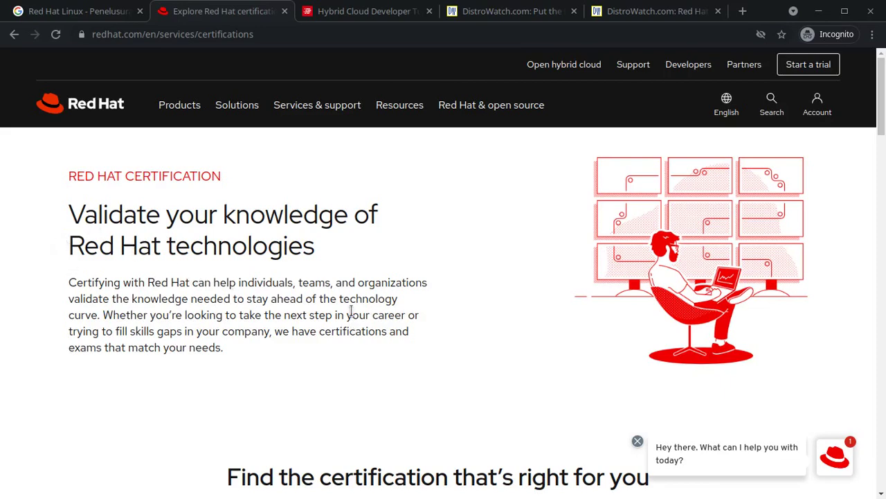
# Scroll through the Current certifications list, then return to the top of the page.
pyautogui.scroll(-2, 351, 312)
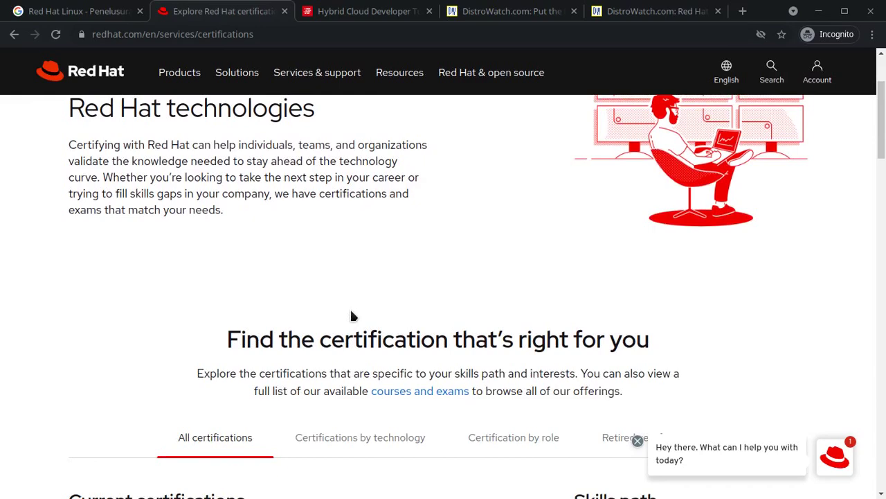
pyautogui.scroll(-3, 351, 315)
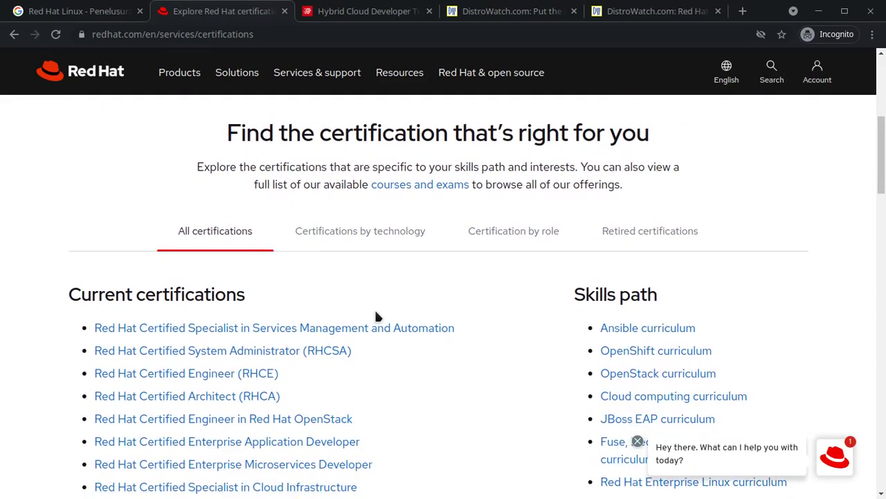
pyautogui.scroll(-2, 377, 316)
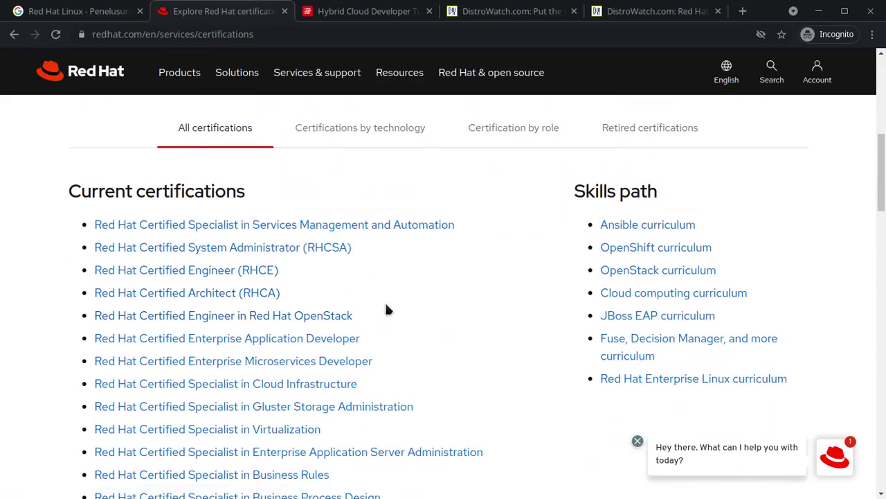
pyautogui.scroll(-3, 436, 305)
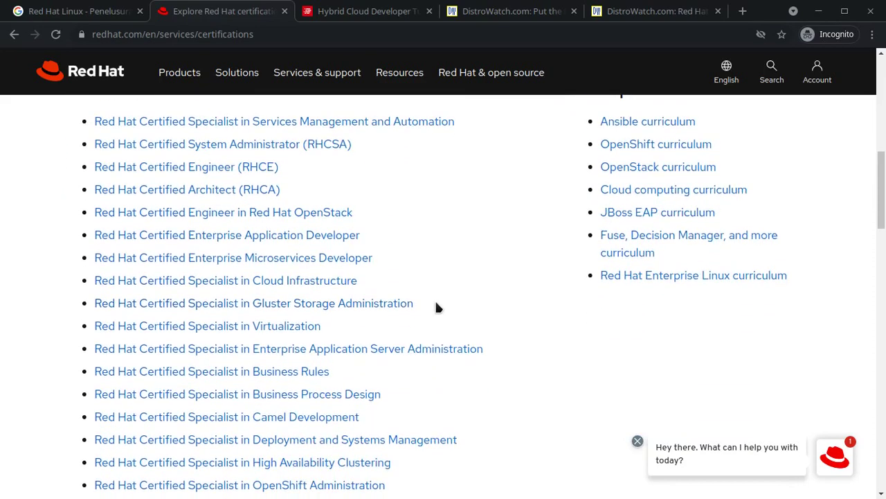
pyautogui.scroll(-4, 487, 306)
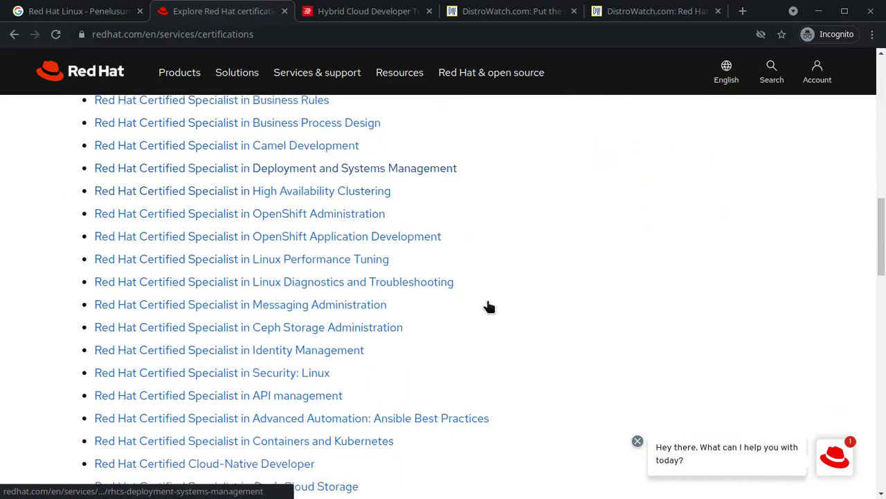
pyautogui.scroll(5, 477, 294)
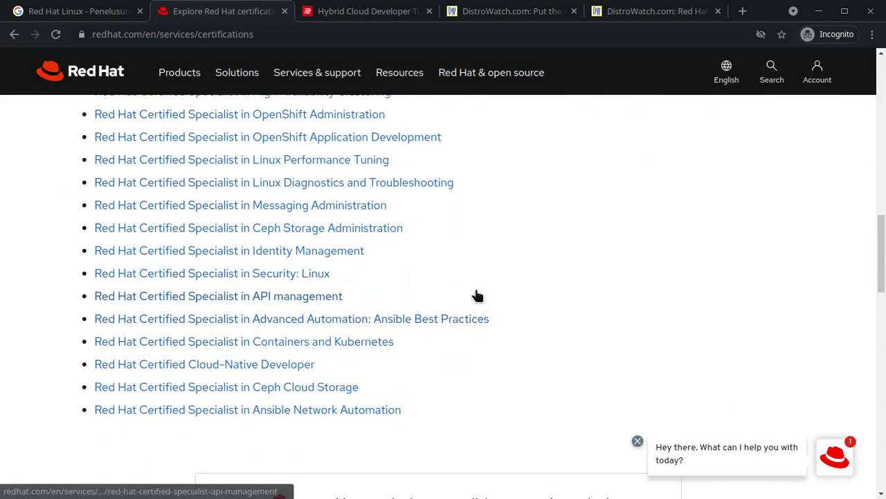
pyautogui.scroll(1, 476, 295)
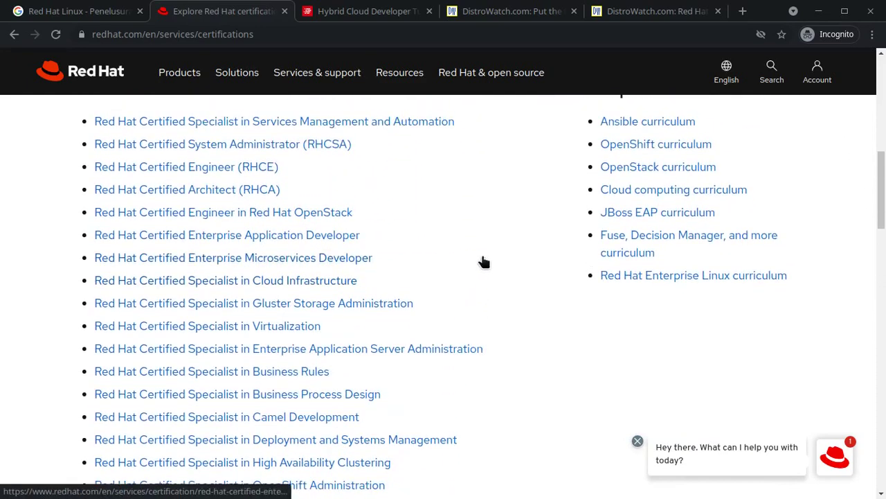
pyautogui.scroll(1, 471, 241)
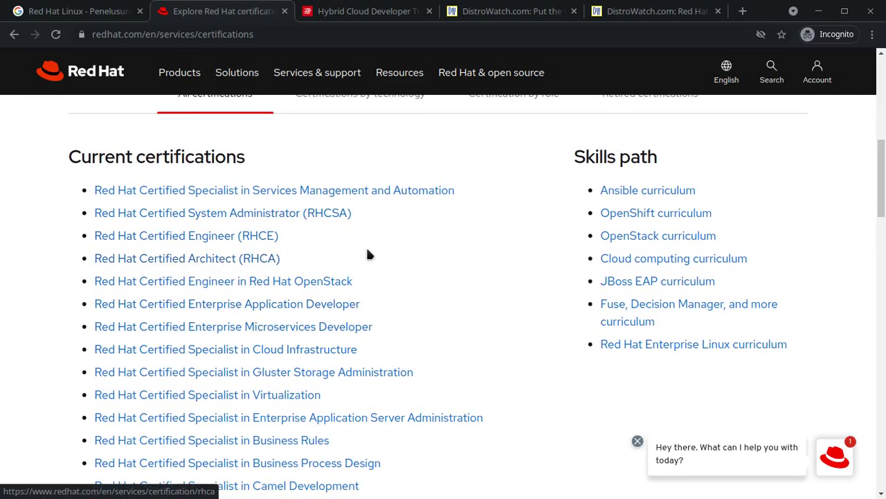
pyautogui.scroll(1, 398, 258)
pyautogui.scroll(5, 133, 255)
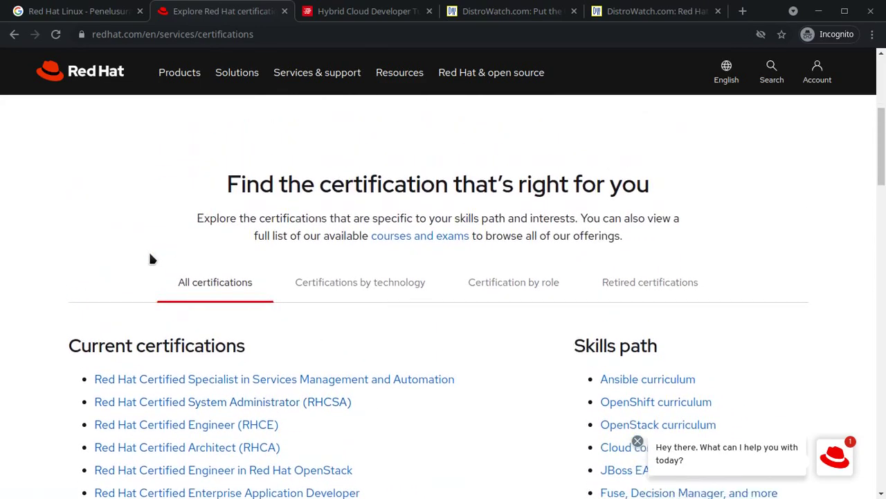
pyautogui.scroll(1, 85, 248)
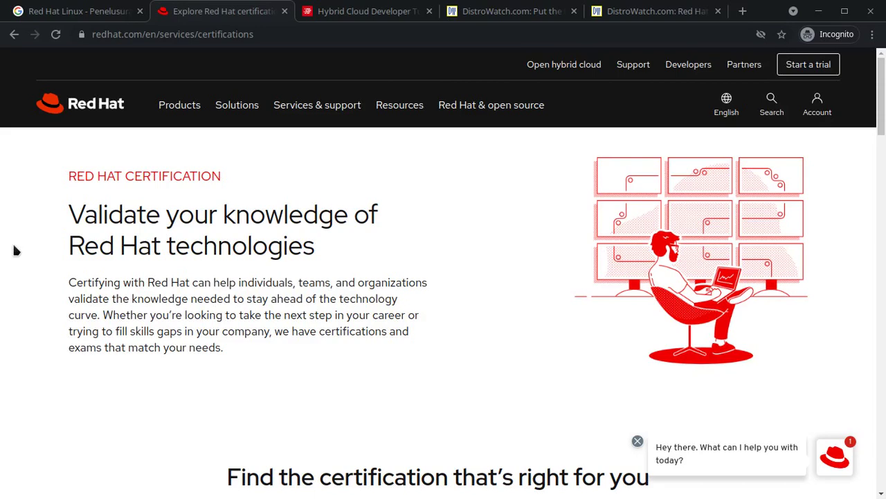
pyautogui.scroll(-1, 188, 263)
pyautogui.scroll(-2, 187, 275)
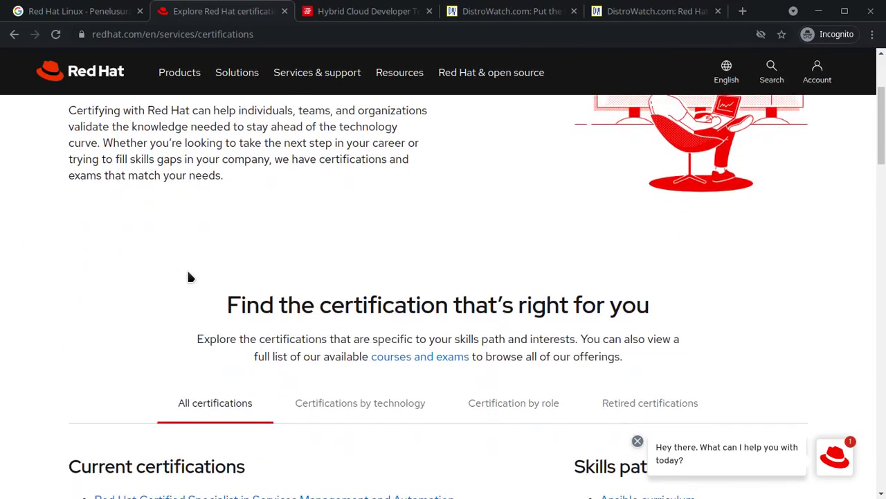
pyautogui.scroll(3, 187, 275)
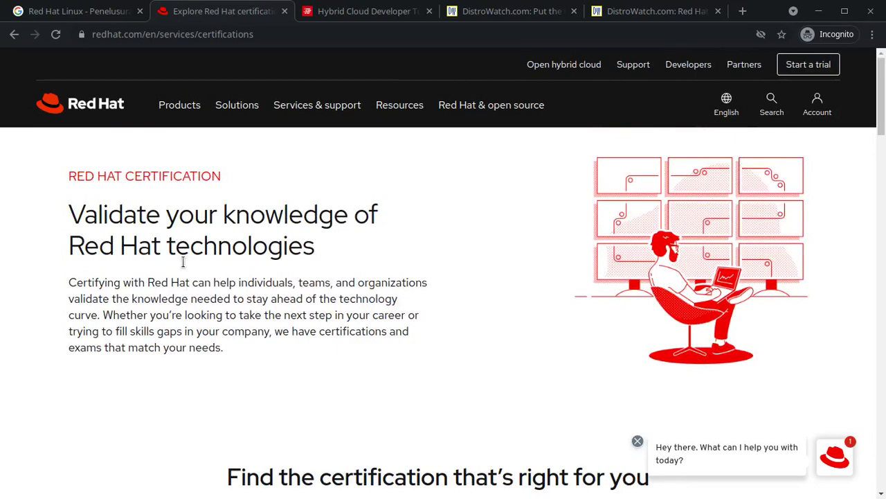
pyautogui.scroll(-6, 183, 263)
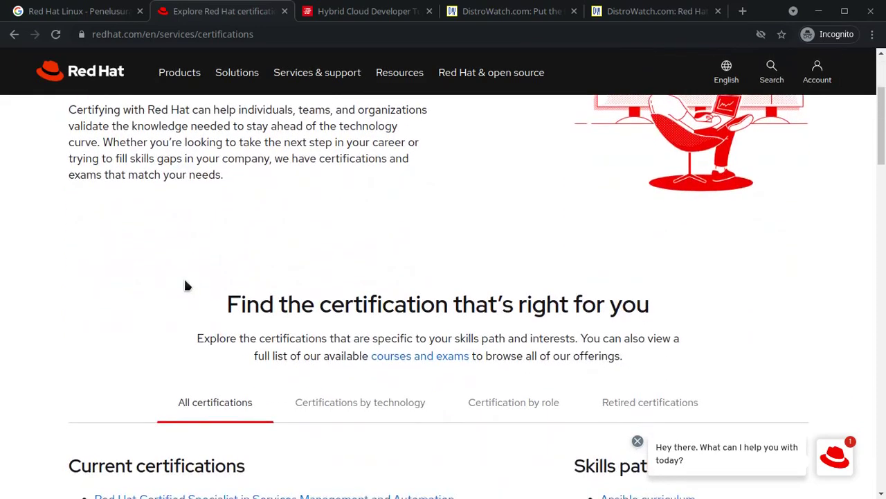
pyautogui.scroll(2, 180, 270)
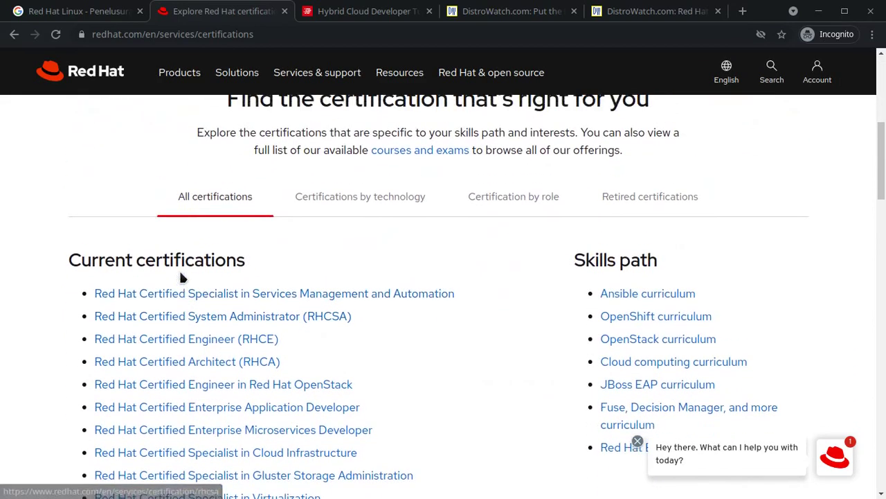
pyautogui.scroll(4, 179, 261)
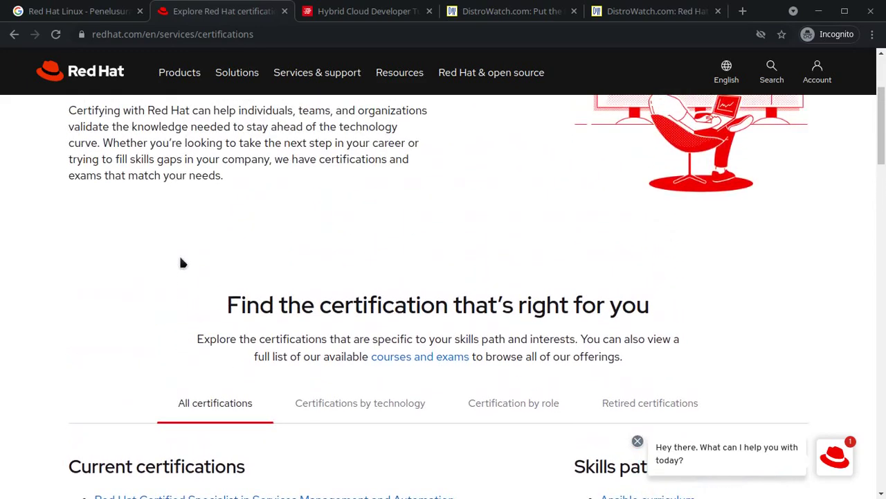
pyautogui.scroll(1, 180, 260)
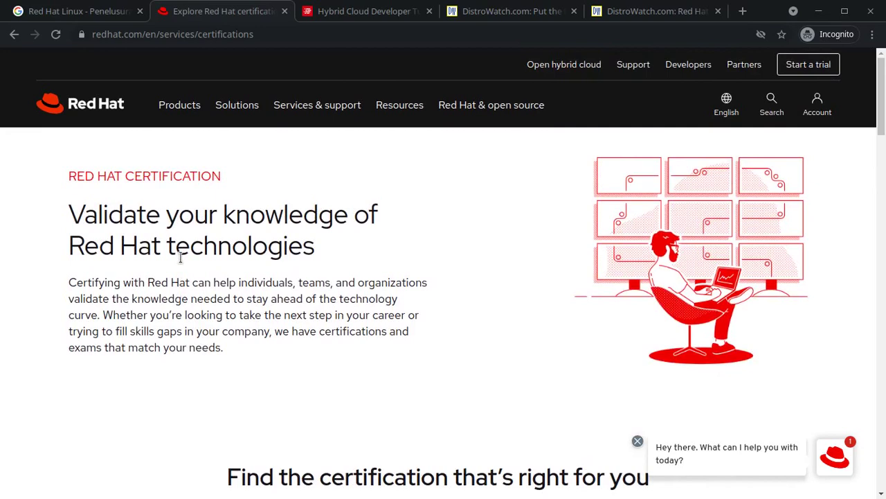
# On Red Hat Developer, open Linux from the topic bar and read its 'What is Linux?' overview.
pyautogui.click(367, 11)
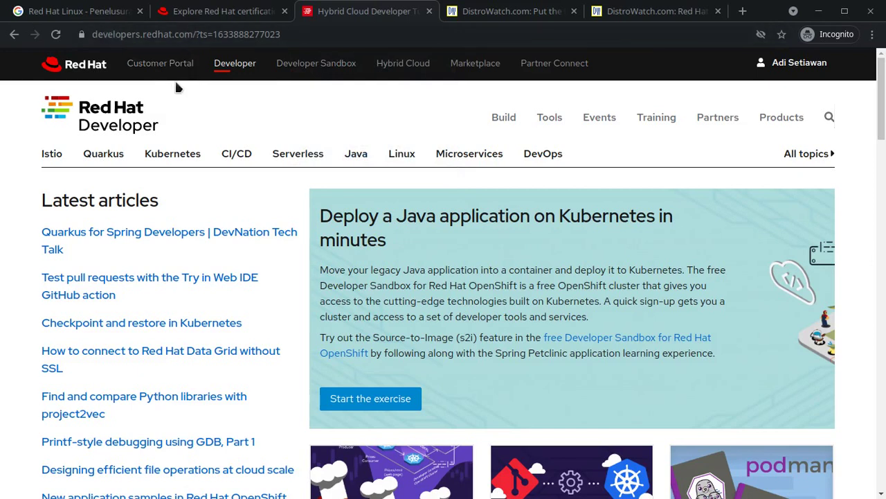
pyautogui.click(767, 64)
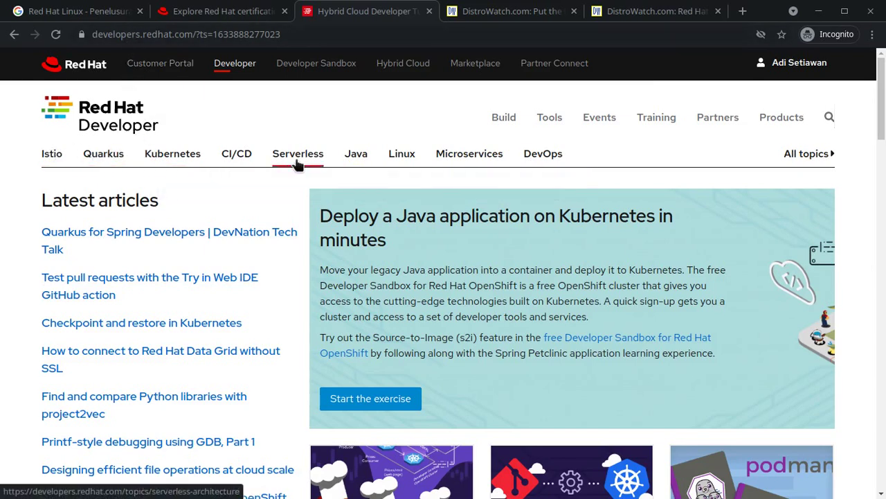
pyautogui.click(399, 162)
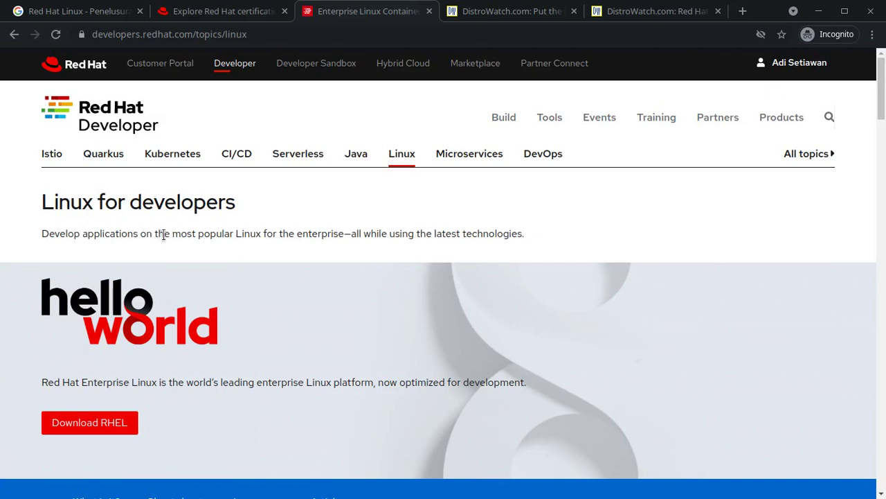
pyautogui.scroll(-1, 157, 241)
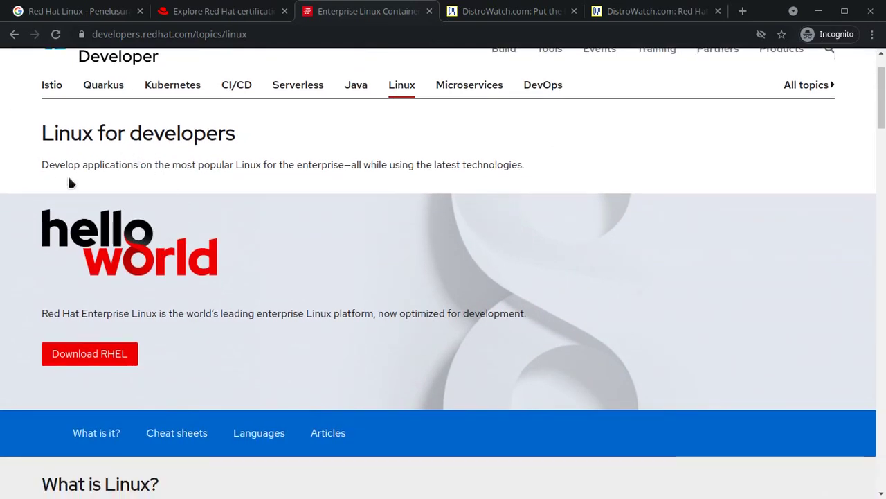
pyautogui.scroll(-1, 70, 183)
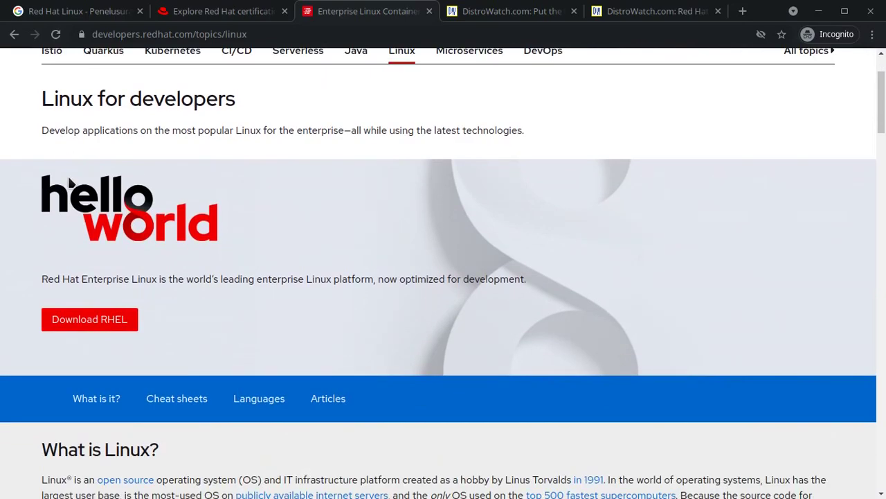
pyautogui.scroll(-3, 70, 182)
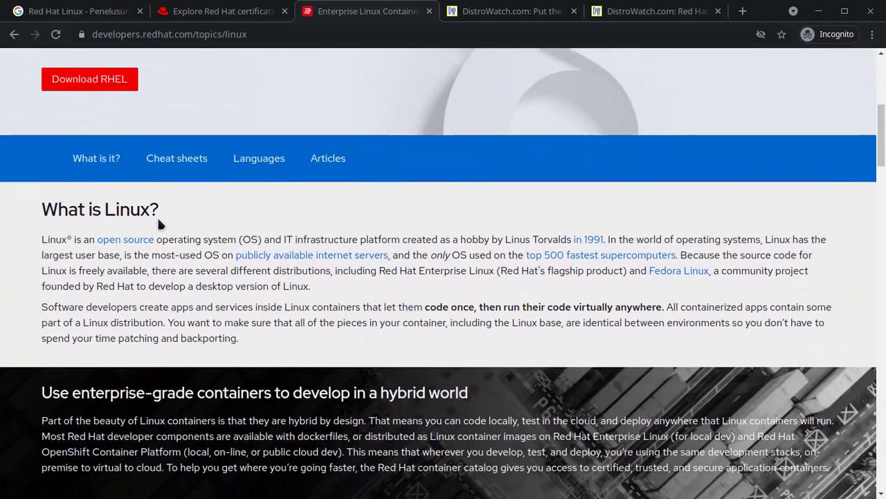
pyautogui.scroll(-3, 158, 216)
pyautogui.scroll(7, 157, 216)
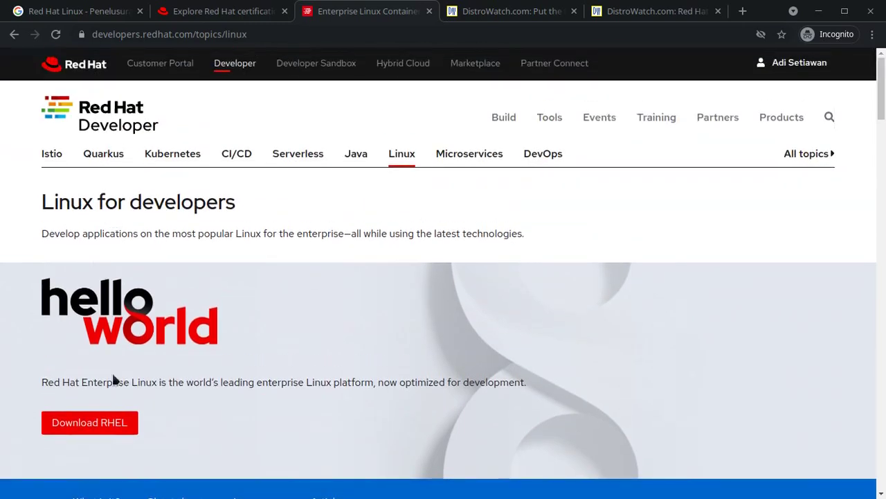
# Review the RHEL 8.4.0 ALL DOWNLOADS table, then switch to the DistroWatch RHEL 8.5 Beta news.
pyautogui.click(102, 433)
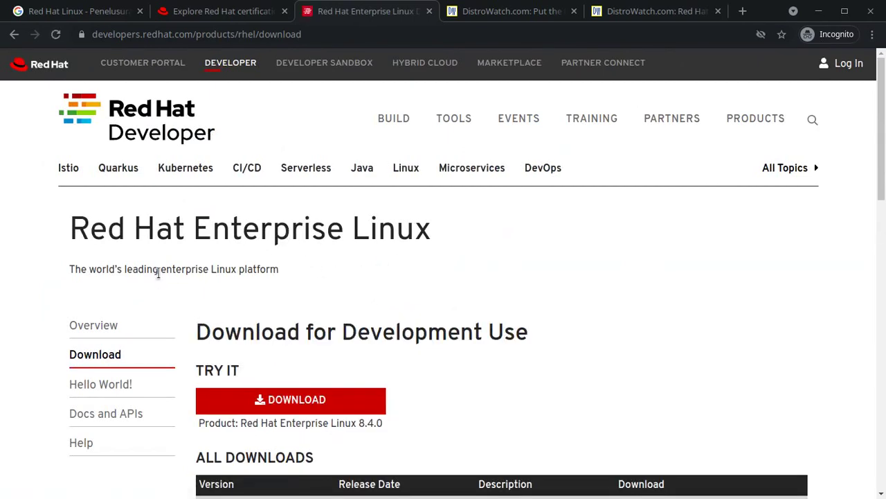
pyautogui.scroll(-3, 419, 266)
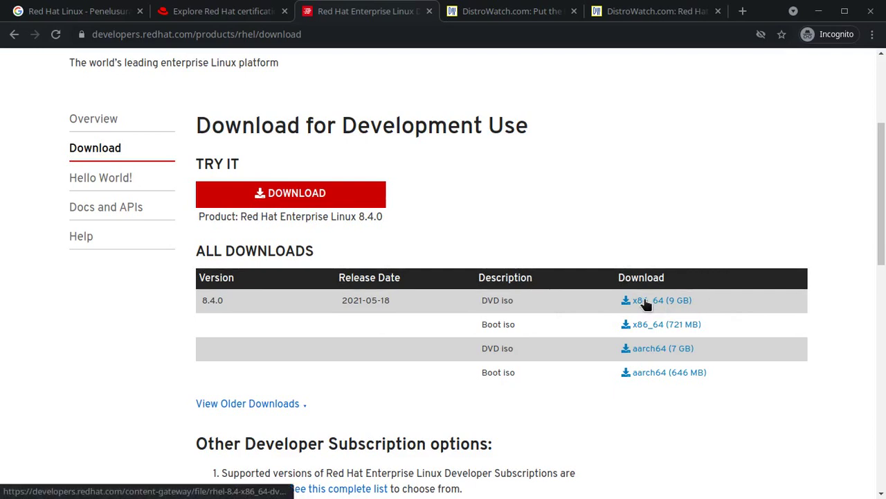
pyautogui.scroll(3, 843, 157)
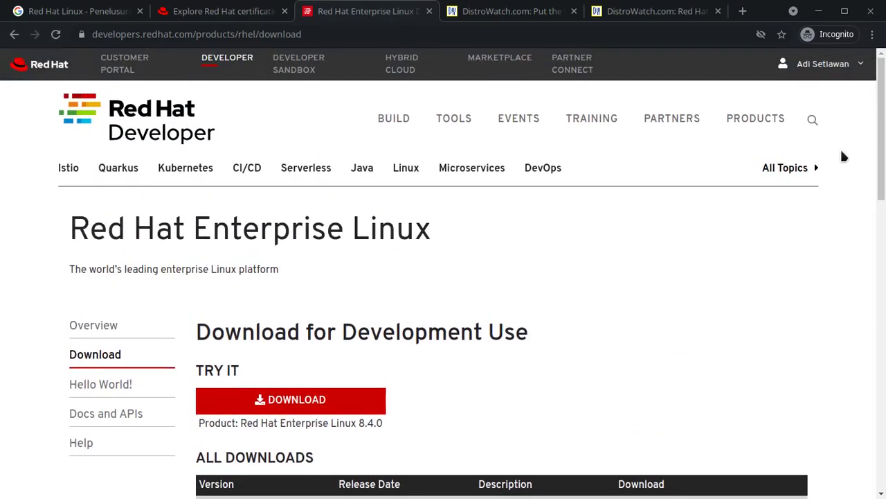
pyautogui.scroll(-3, 869, 223)
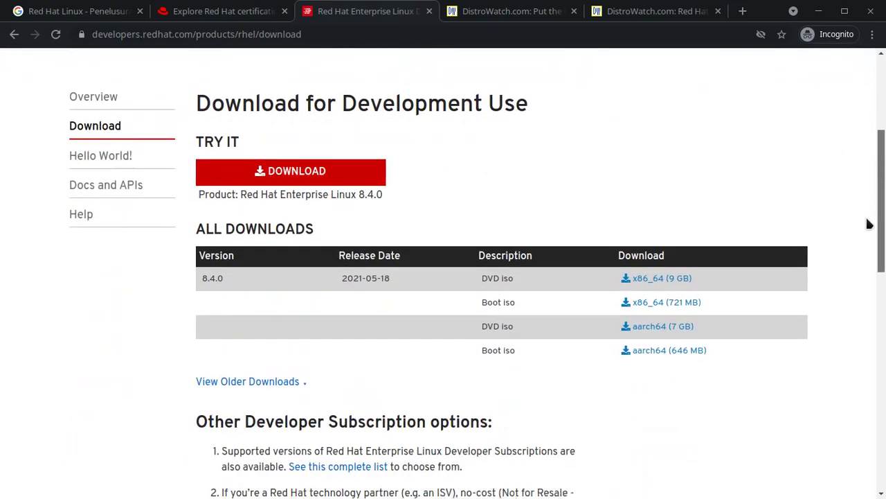
pyautogui.scroll(-1, 869, 223)
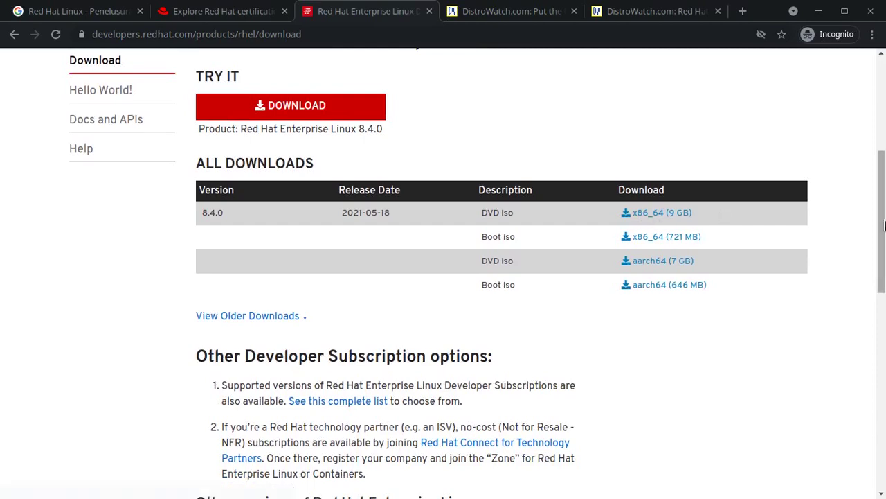
pyautogui.moveTo(884, 223); pyautogui.dragTo(884, 129)
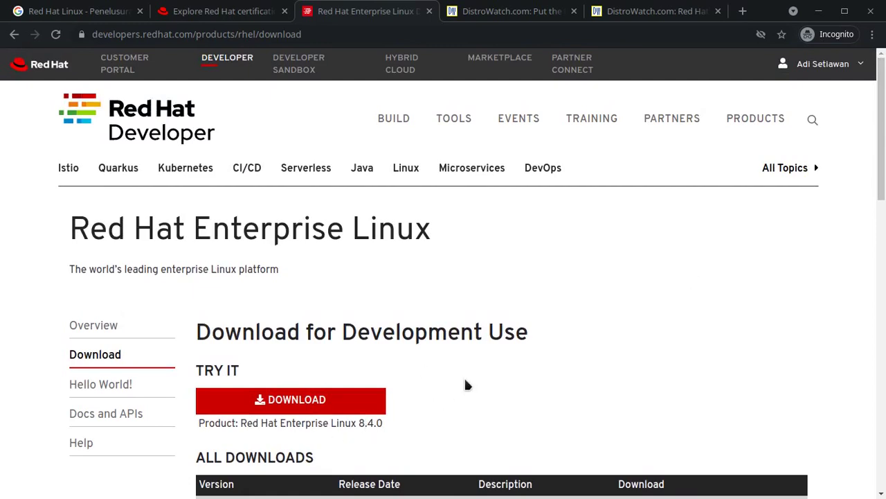
pyautogui.click(498, 10)
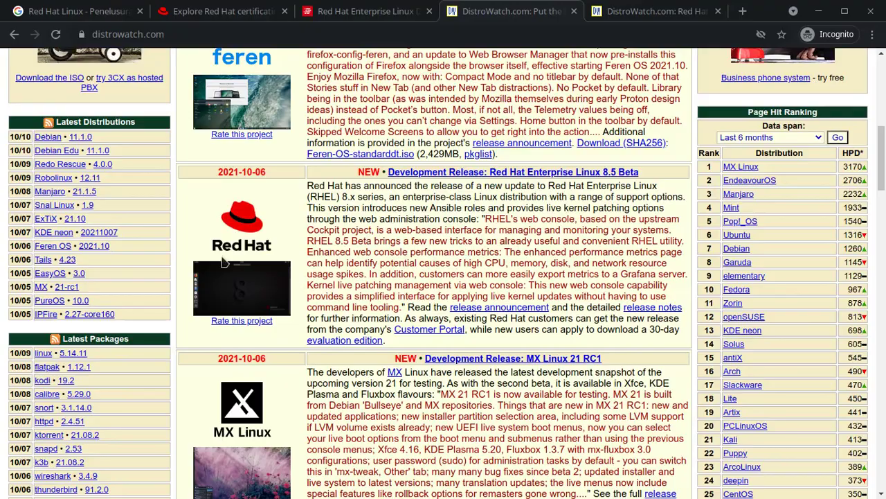
# Find and highlight the '67 Red Hat' row in the Page Hit Ranking.
pyautogui.moveTo(882, 178); pyautogui.dragTo(884, 256)
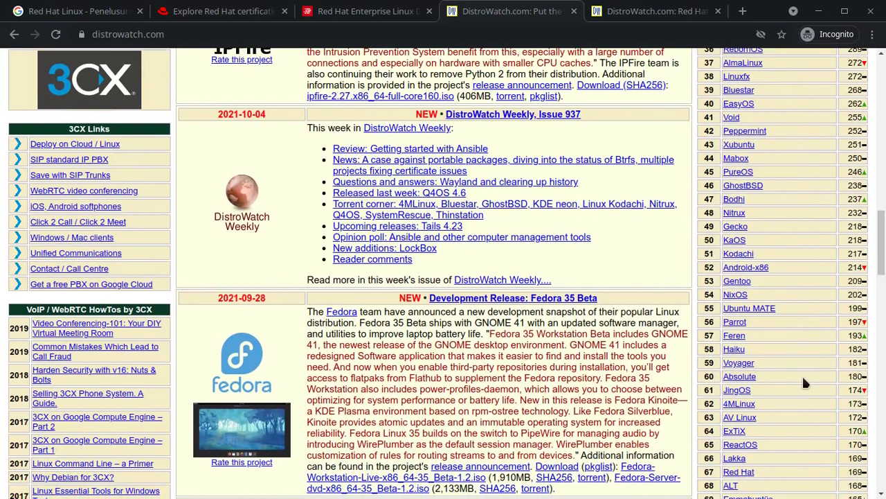
pyautogui.scroll(-1, 804, 379)
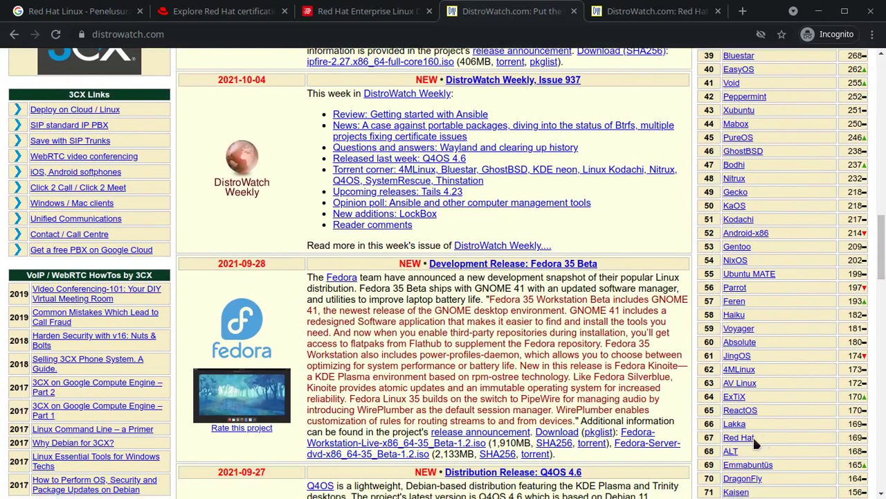
pyautogui.moveTo(753, 435); pyautogui.dragTo(706, 438)
pyautogui.moveTo(884, 241); pyautogui.dragTo(884, 248)
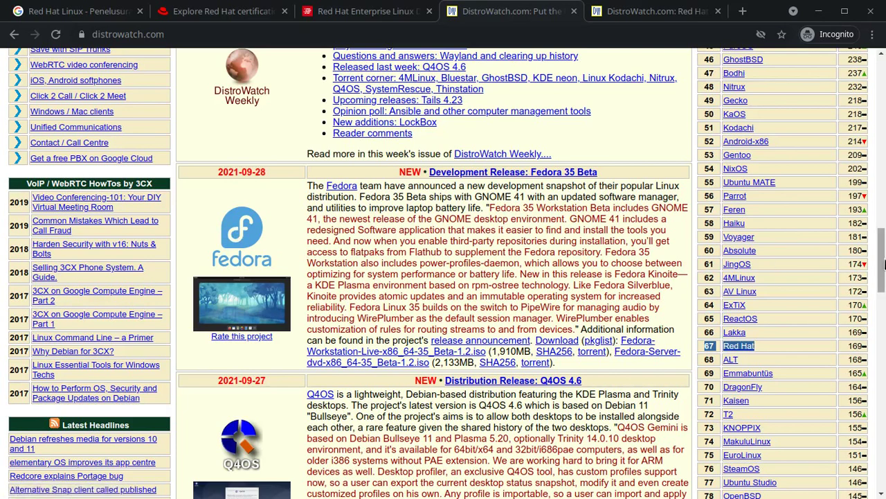
# Go to the DistroWatch Red Hat Enterprise Linux distribution page.
pyautogui.scroll(1, 884, 263)
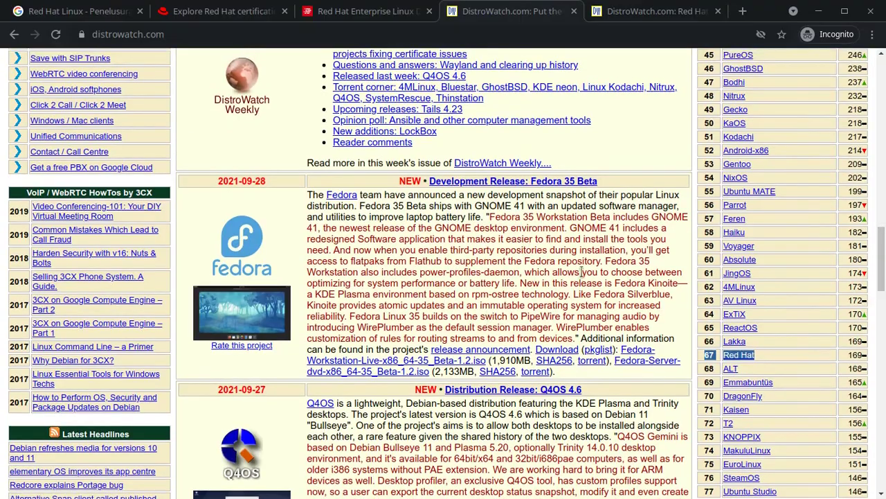
pyautogui.scroll(15, 884, 267)
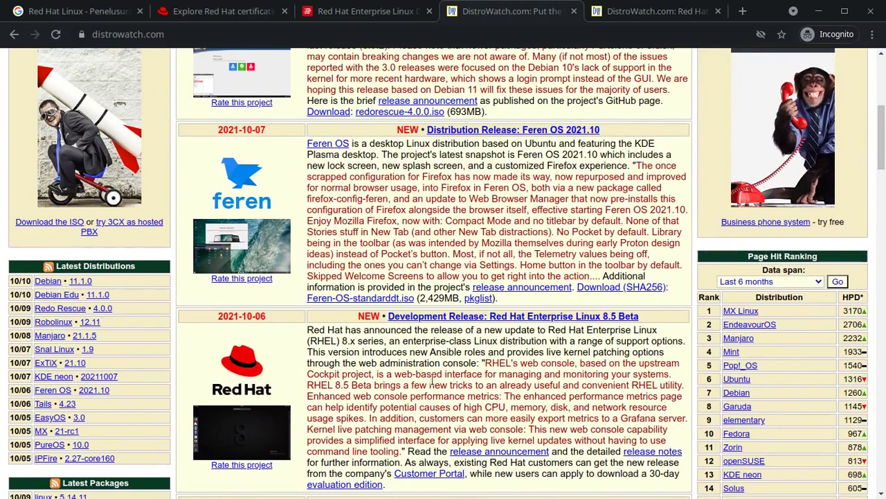
pyautogui.scroll(4, 471, 265)
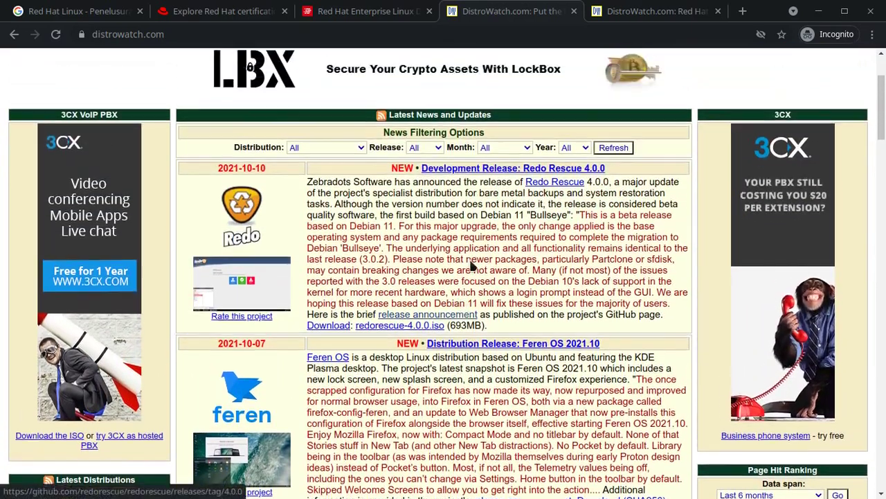
pyautogui.scroll(2, 471, 265)
pyautogui.click(655, 12)
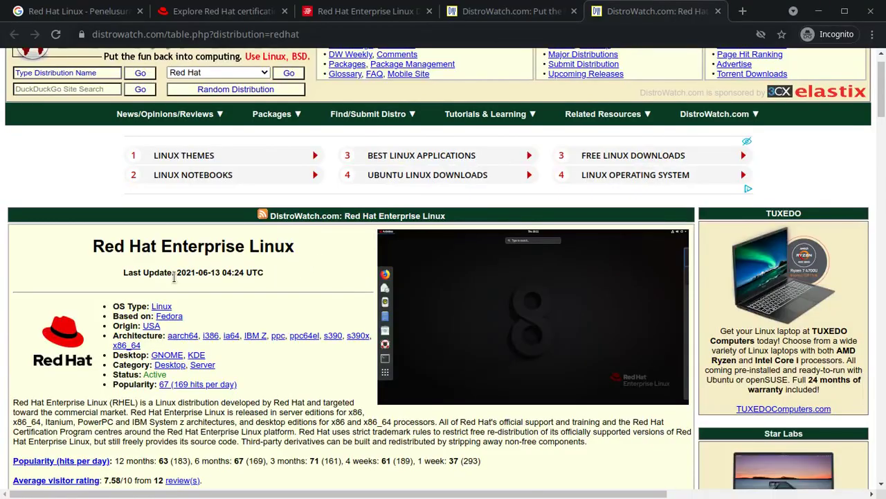
# Scroll through the RHEL Summary and feature comparison table.
pyautogui.scroll(-3, 173, 279)
pyautogui.scroll(-8, 251, 257)
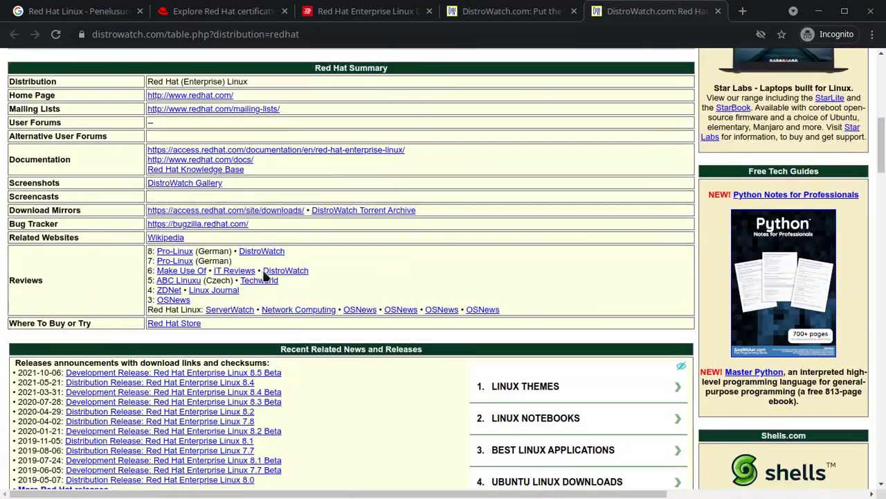
pyautogui.scroll(-5, 263, 281)
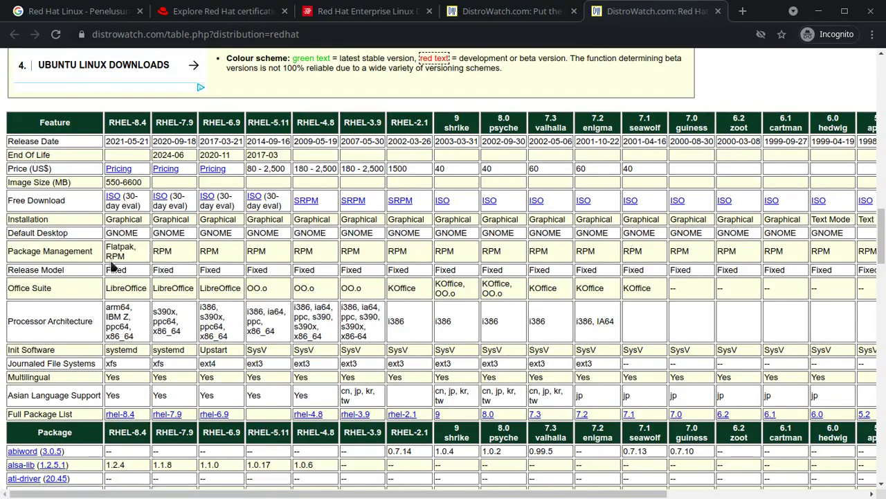
pyautogui.scroll(-3, 118, 291)
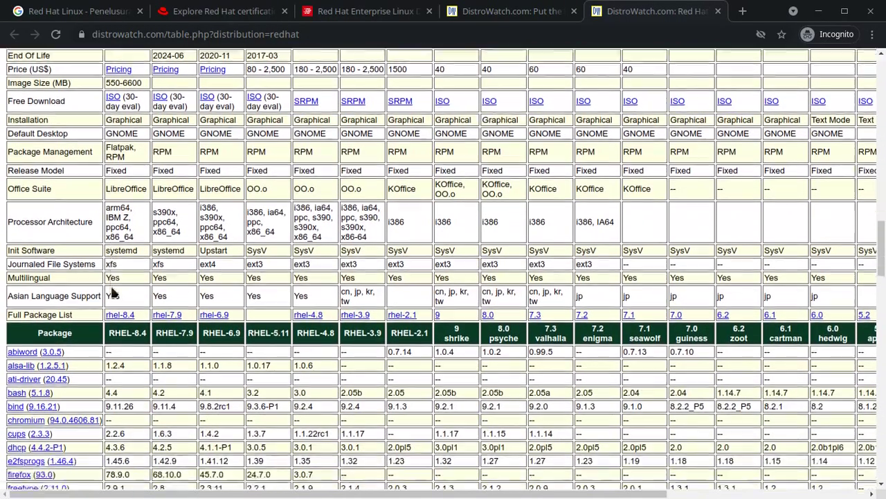
pyautogui.scroll(-2, 114, 291)
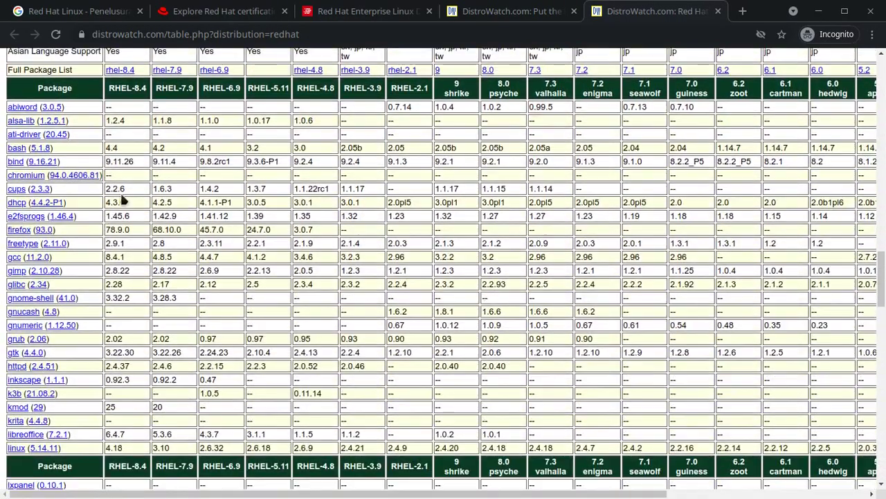
pyautogui.scroll(-5, 121, 199)
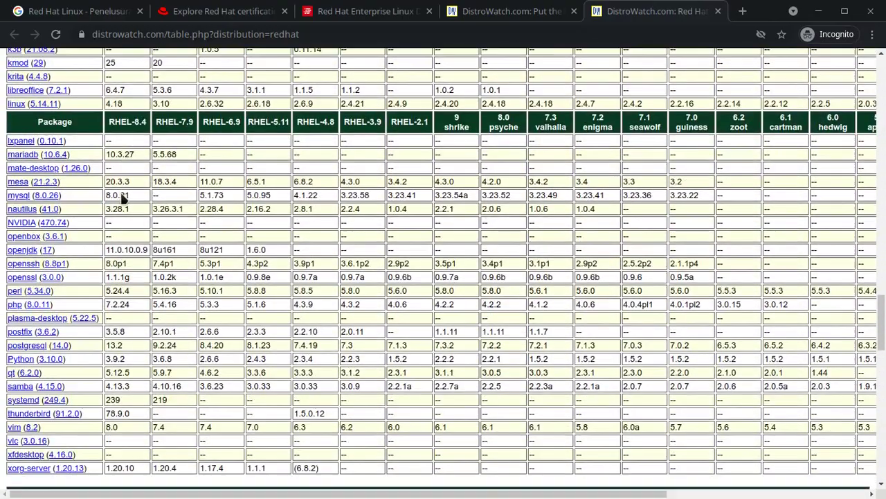
pyautogui.scroll(-1, 121, 196)
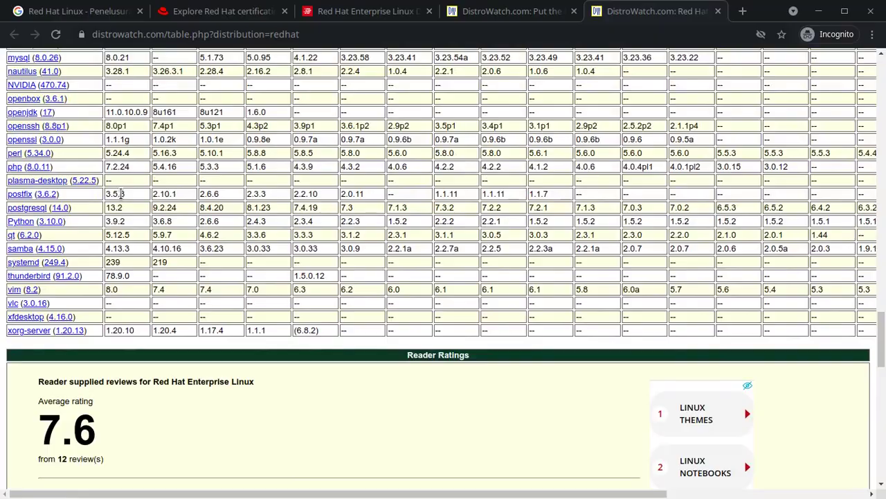
pyautogui.scroll(4, 121, 197)
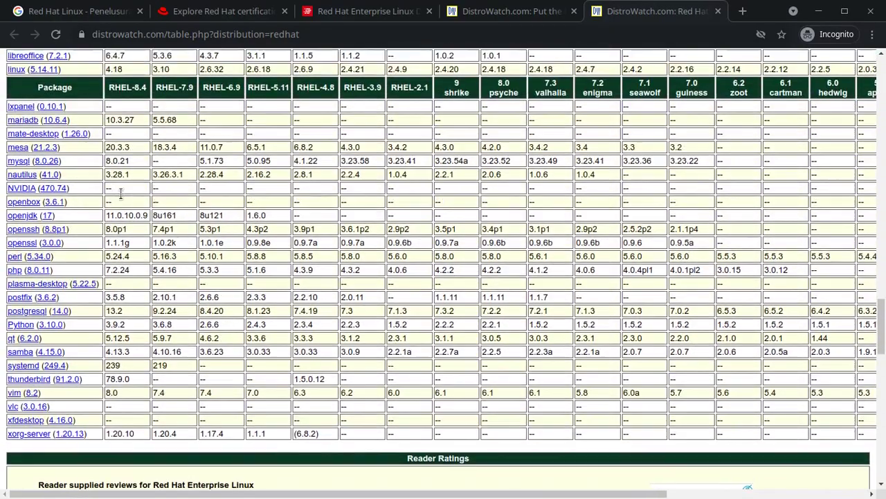
pyautogui.scroll(4, 120, 198)
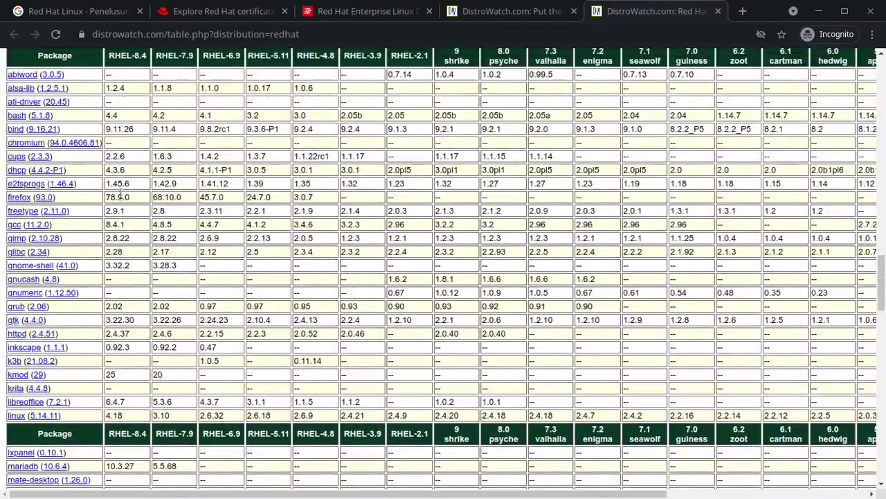
pyautogui.scroll(3, 120, 195)
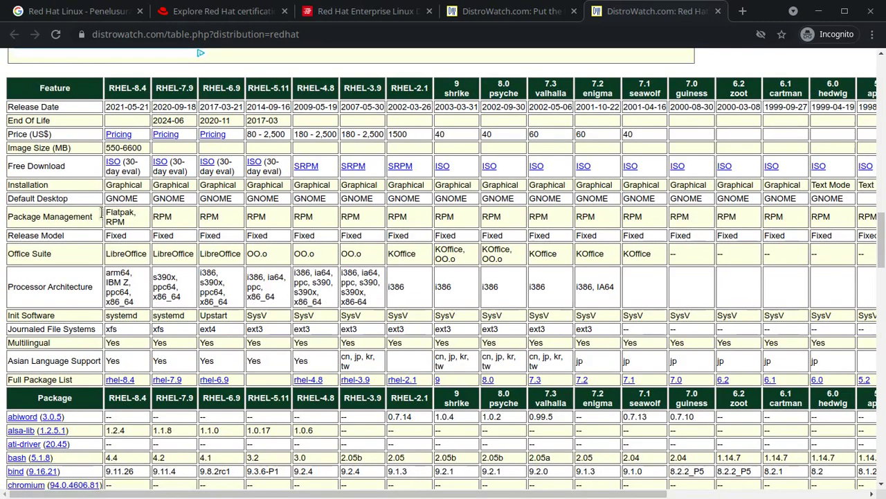
# Continue down the package version table to the 7.6 average reader rating from 12 reviews.
pyautogui.scroll(-1, 120, 211)
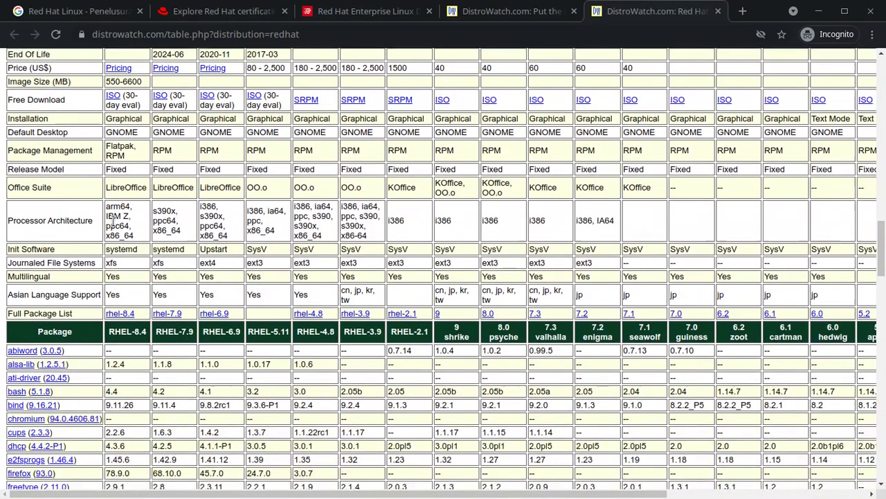
pyautogui.scroll(-3, 111, 221)
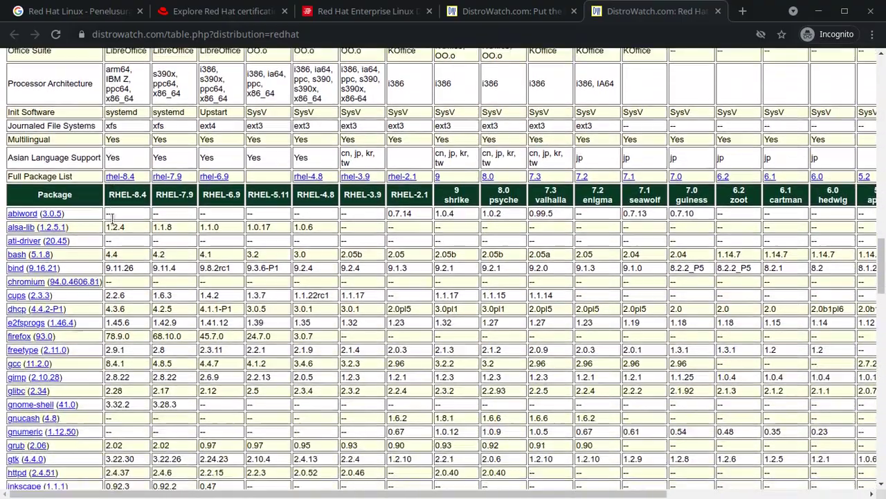
pyautogui.scroll(-2, 112, 221)
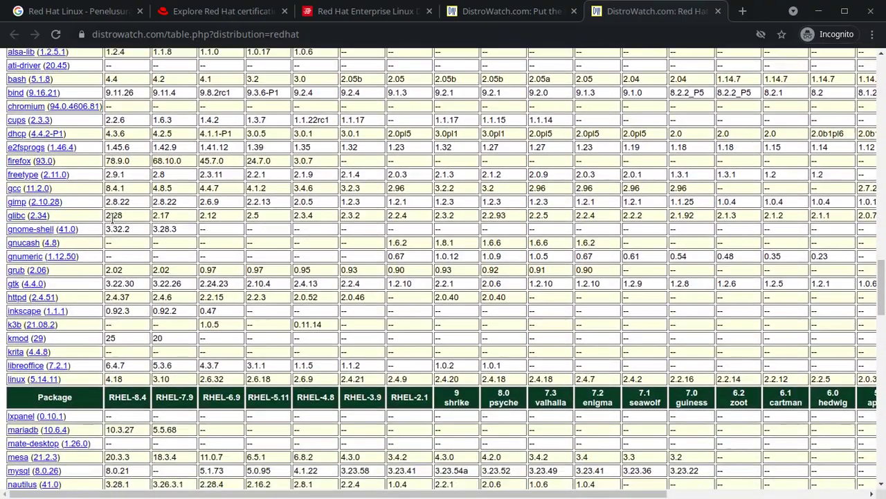
pyautogui.scroll(-1, 111, 218)
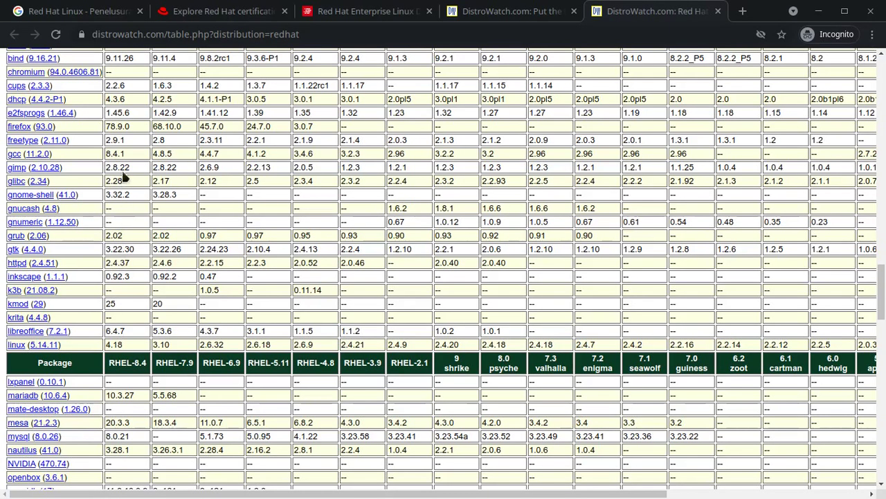
pyautogui.scroll(-4, 141, 221)
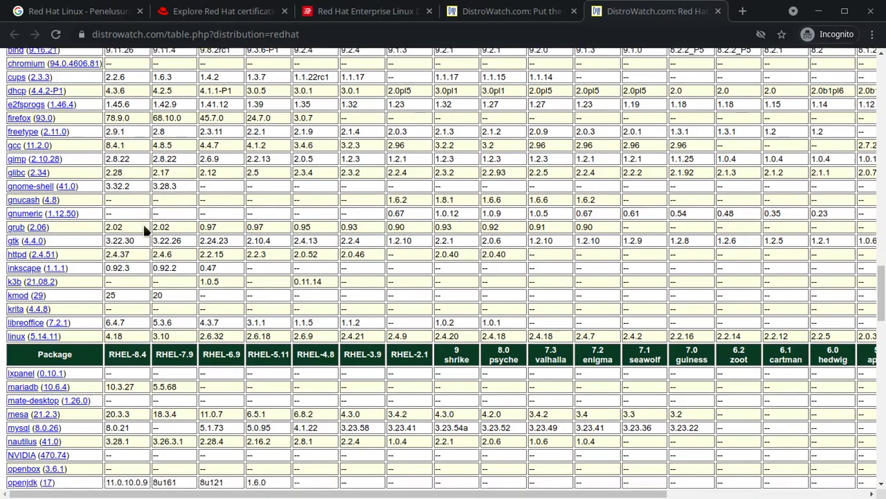
pyautogui.scroll(-5, 137, 253)
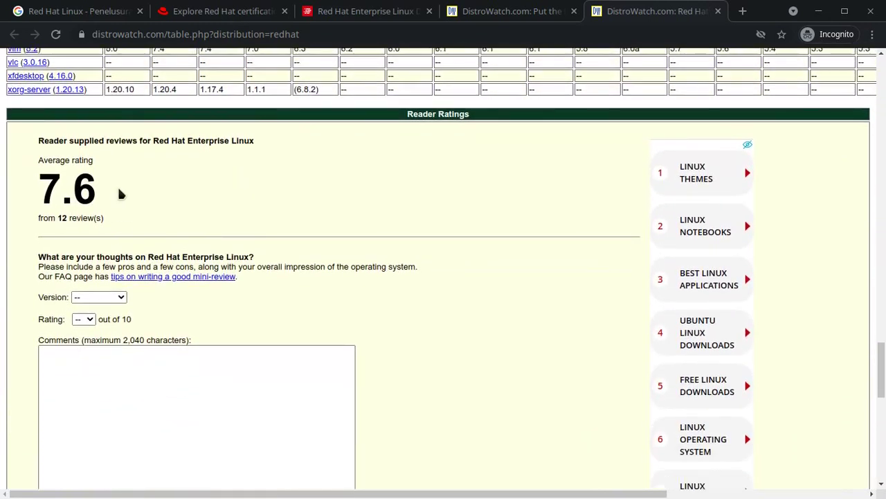
# Read the Past reviews list for RHEL, then return to the page top showing popularity rank 67.
pyautogui.scroll(-2, 395, 234)
pyautogui.scroll(-2, 393, 234)
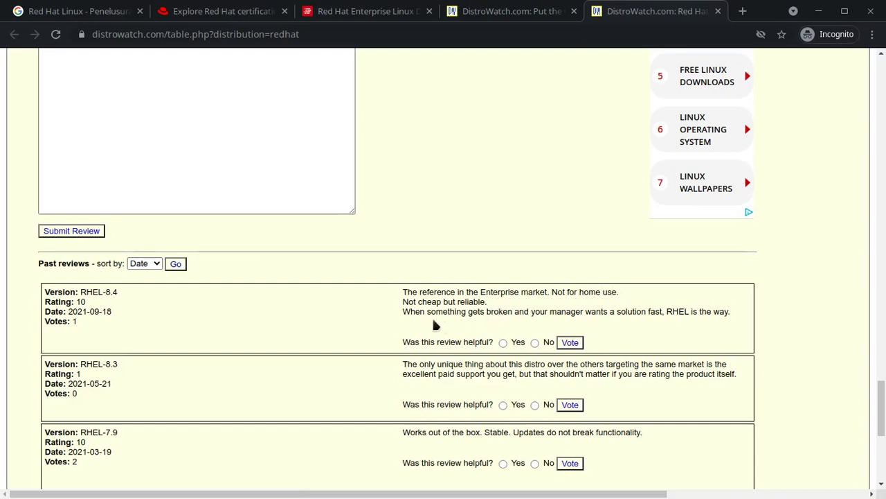
pyautogui.scroll(-1, 372, 314)
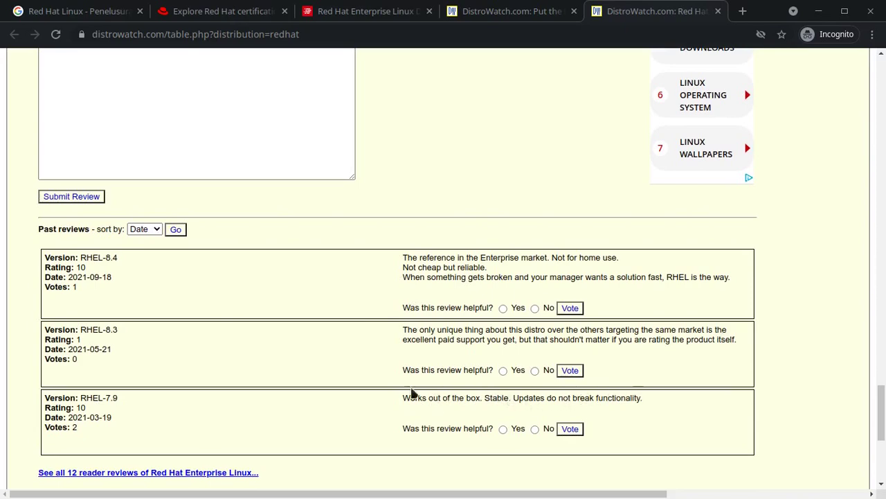
pyautogui.scroll(-3, 370, 372)
pyautogui.scroll(4, 324, 226)
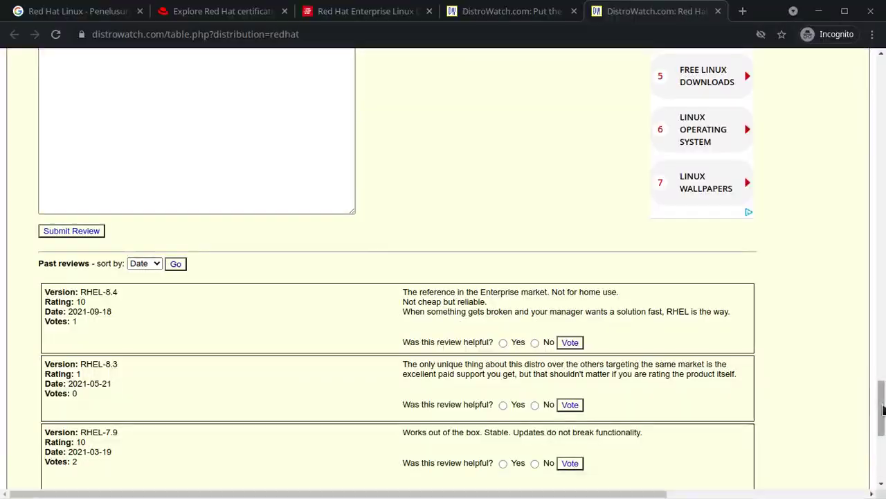
pyautogui.moveTo(883, 409); pyautogui.dragTo(883, 85)
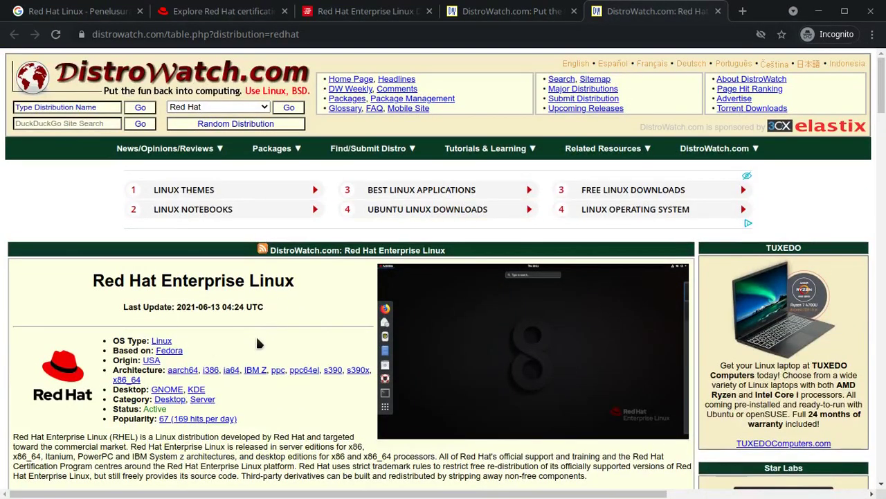
# Return to the Red Hat Developer RHEL 8.4.0 download page and scroll to All Downloads.
pyautogui.click(363, 7)
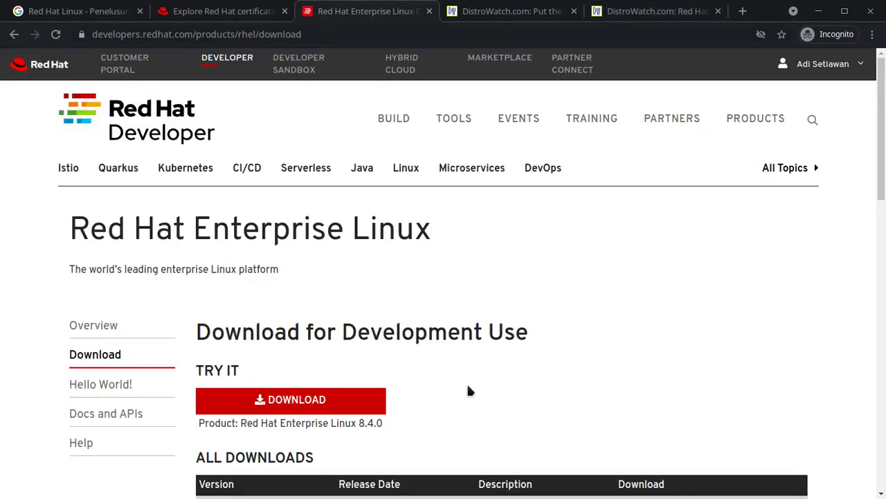
pyautogui.scroll(-2, 471, 386)
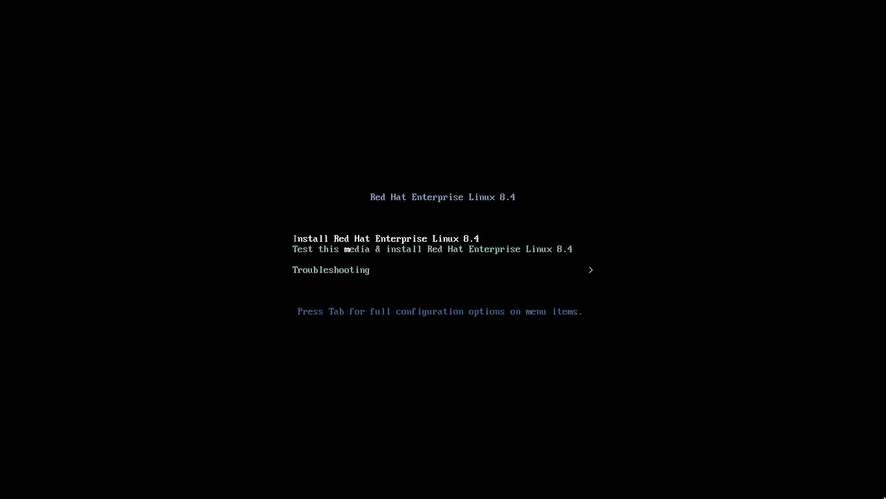
# Boot the 'Install Red Hat Enterprise Linux 8.4' option from the boot menu.
pyautogui.press('Down')
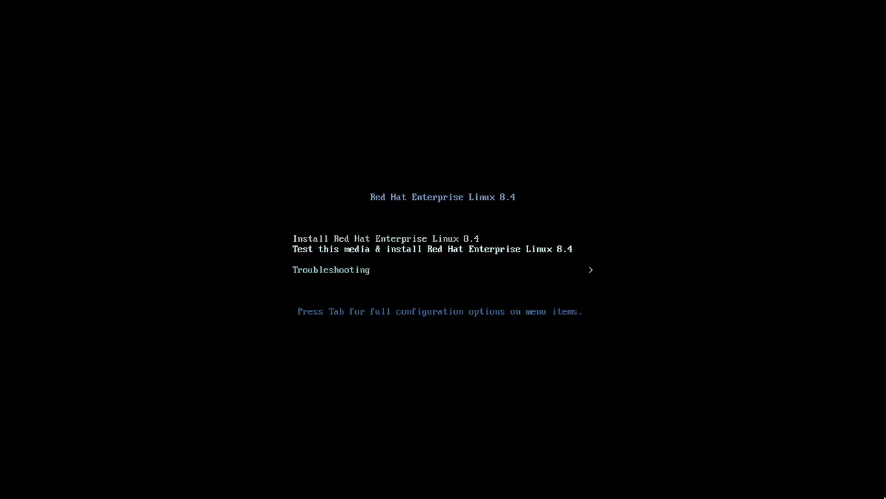
pyautogui.press('Up')
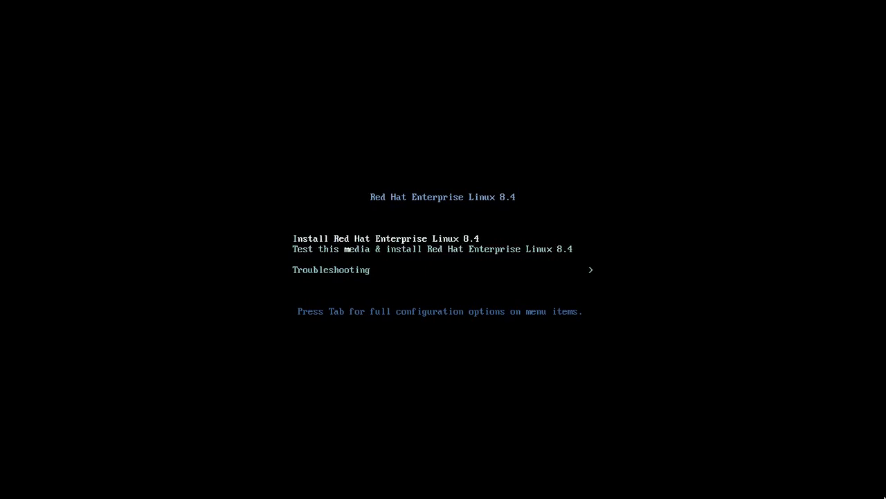
pyautogui.press('Return')
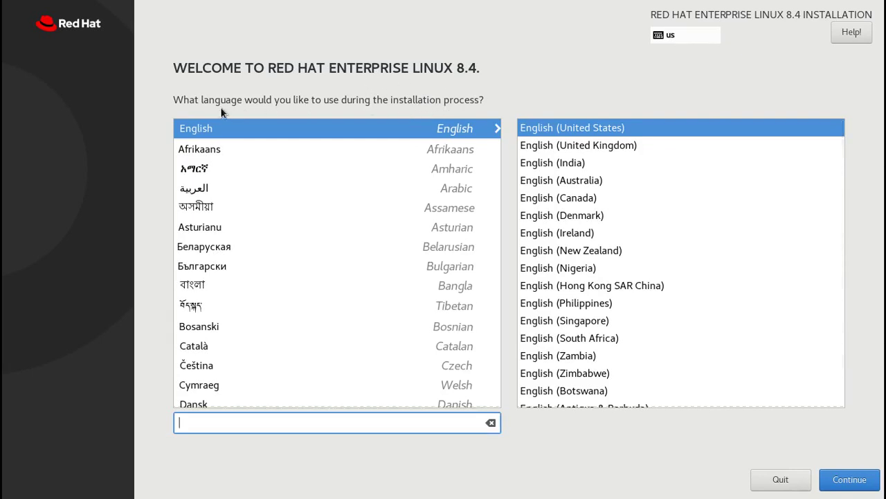
# Accept English (United States) as the installation language and continue.
pyautogui.click(859, 484)
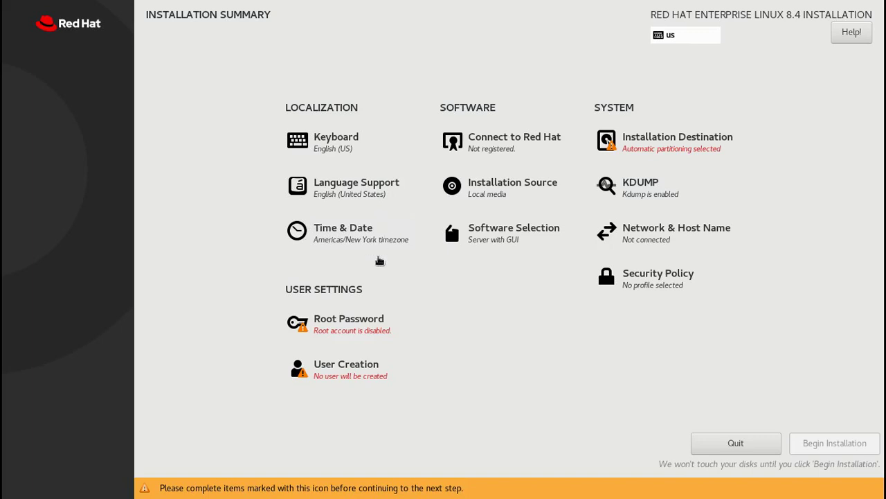
# Set the time zone to Asia/Jakarta and leave Connect to Red Hat unregistered.
pyautogui.click(335, 233)
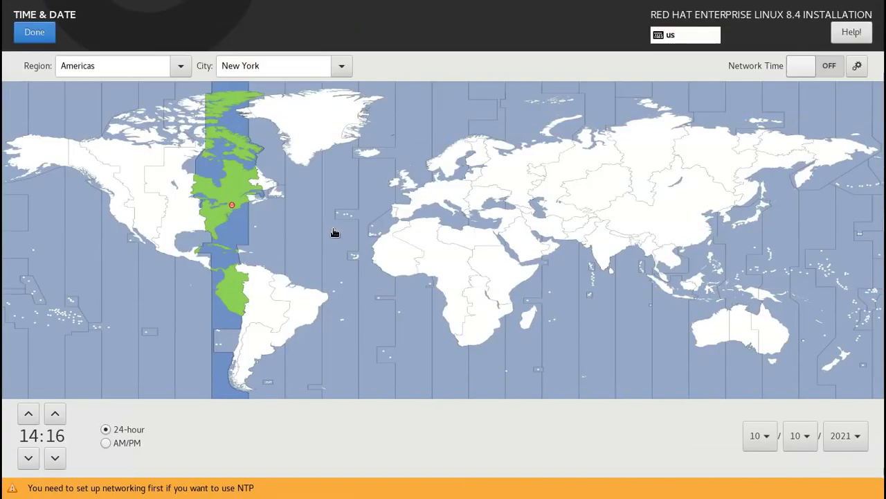
pyautogui.click(680, 305)
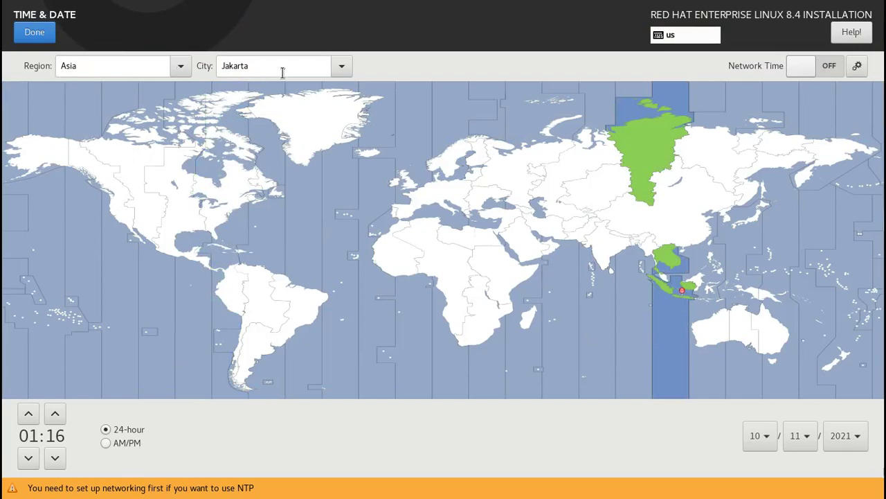
pyautogui.click(35, 35)
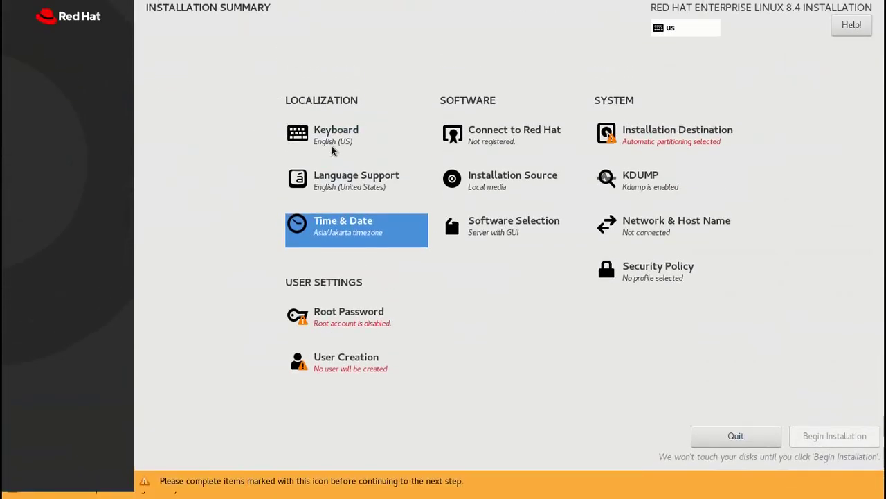
pyautogui.click(501, 142)
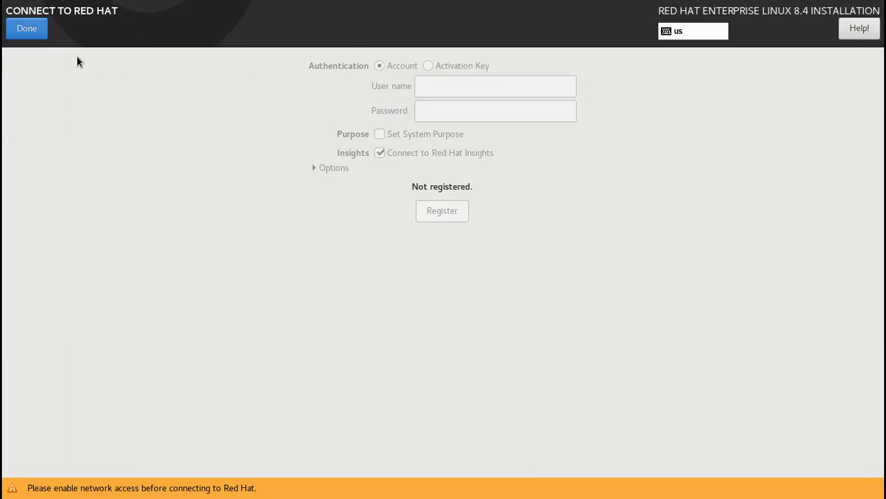
pyautogui.click(39, 36)
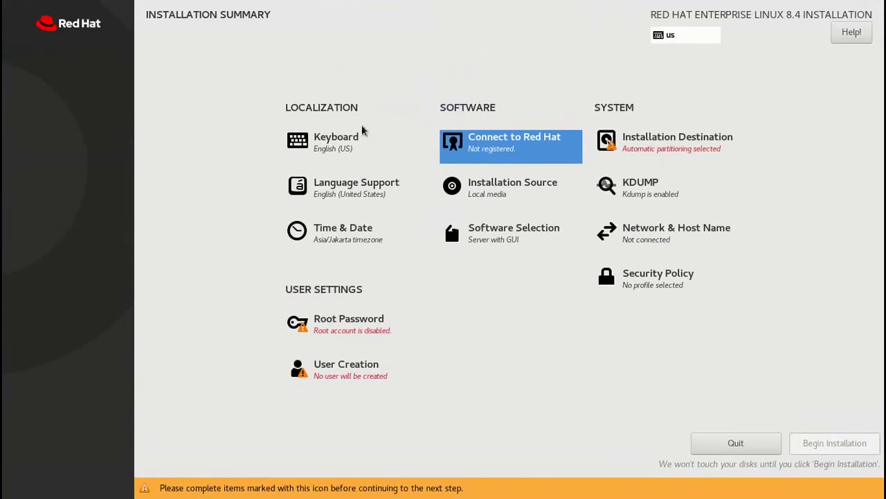
# Keep the local media installation source, look over Software Selection, then go to KDUMP.
pyautogui.click(489, 202)
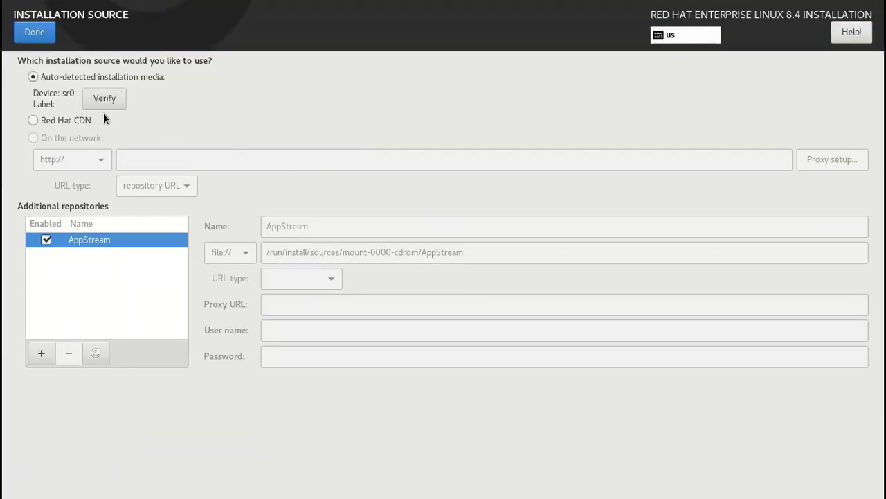
pyautogui.click(36, 33)
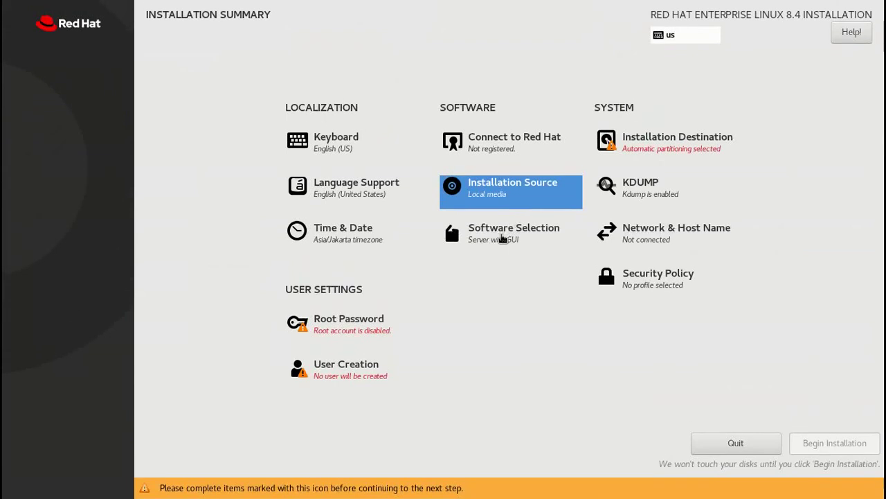
pyautogui.click(503, 239)
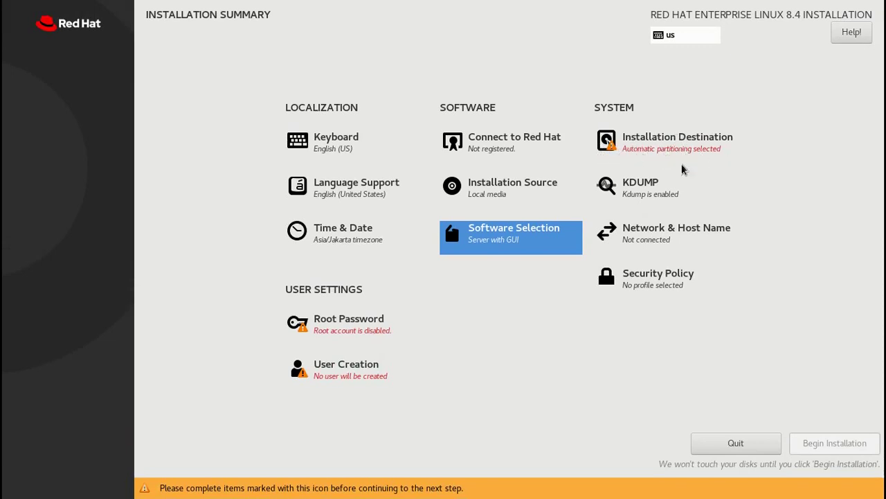
pyautogui.click(666, 196)
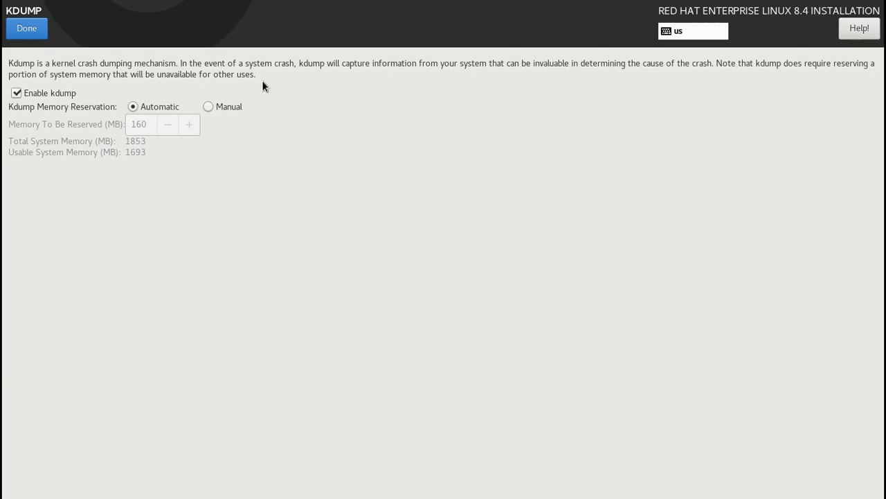
# Disable kdump and return to the summary, then open Network & Host Name.
pyautogui.click(60, 93)
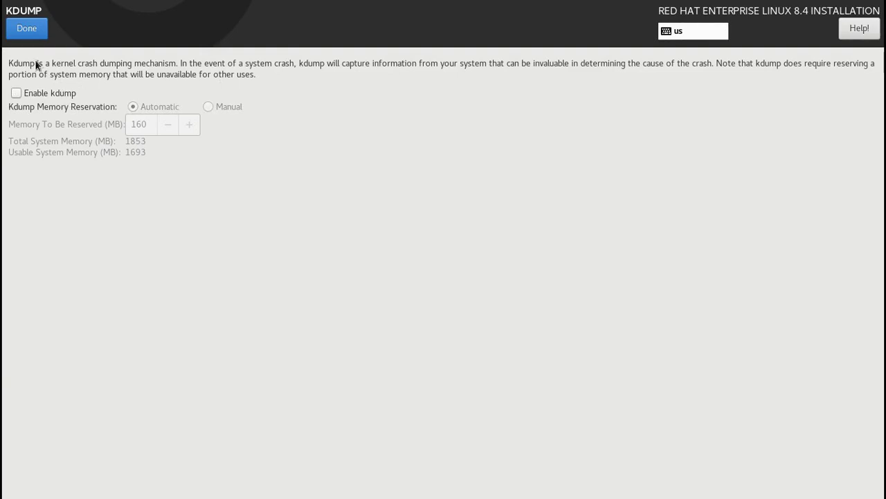
pyautogui.click(27, 28)
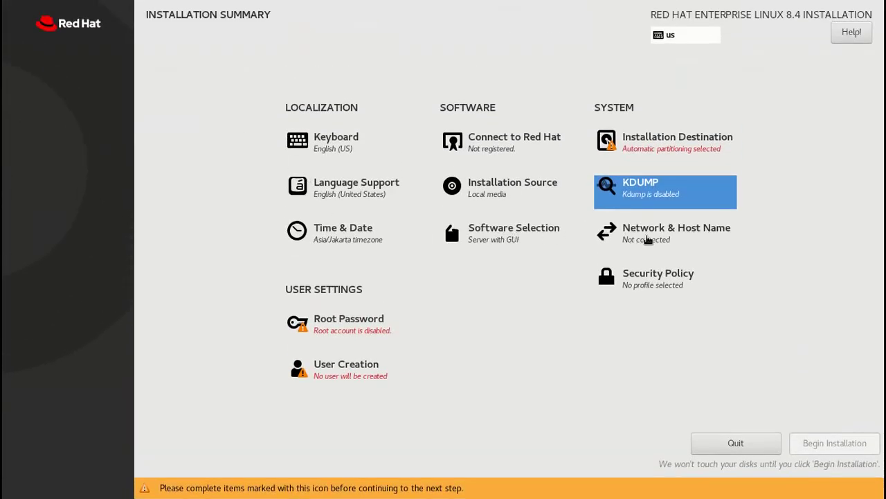
pyautogui.click(648, 240)
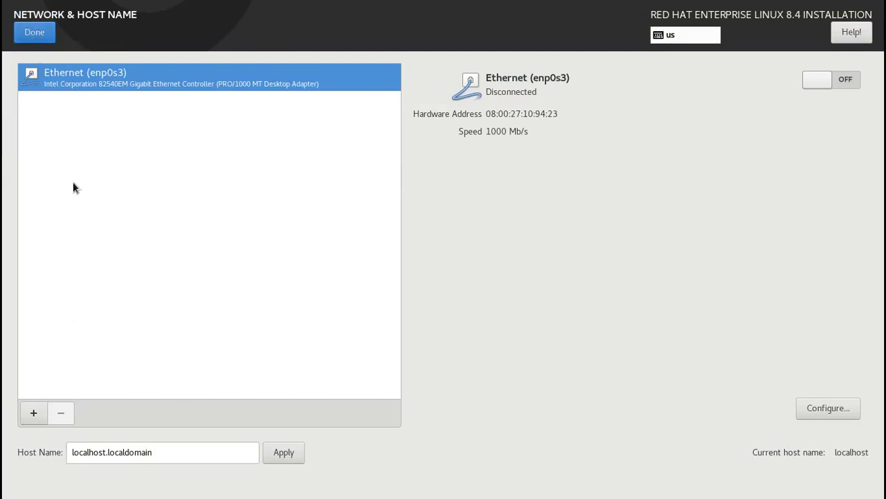
# Leave networking unconnected and no security profile selected, then open Software Selection.
pyautogui.click(35, 32)
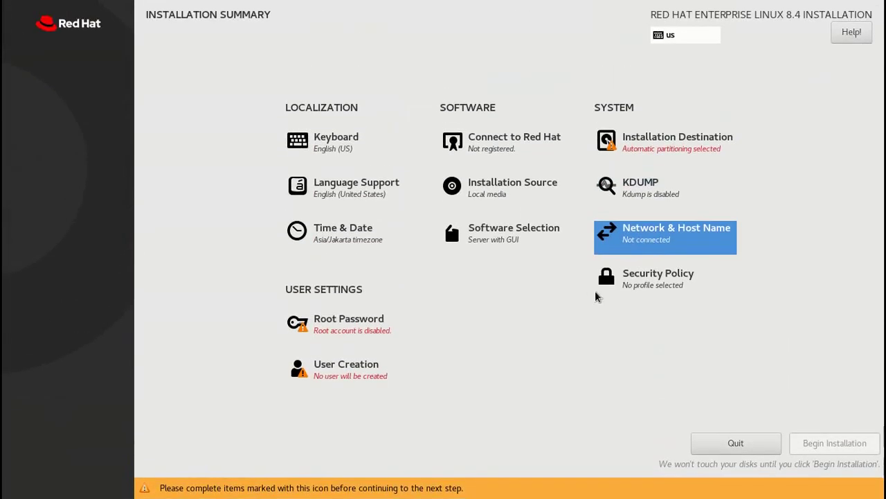
pyautogui.click(647, 285)
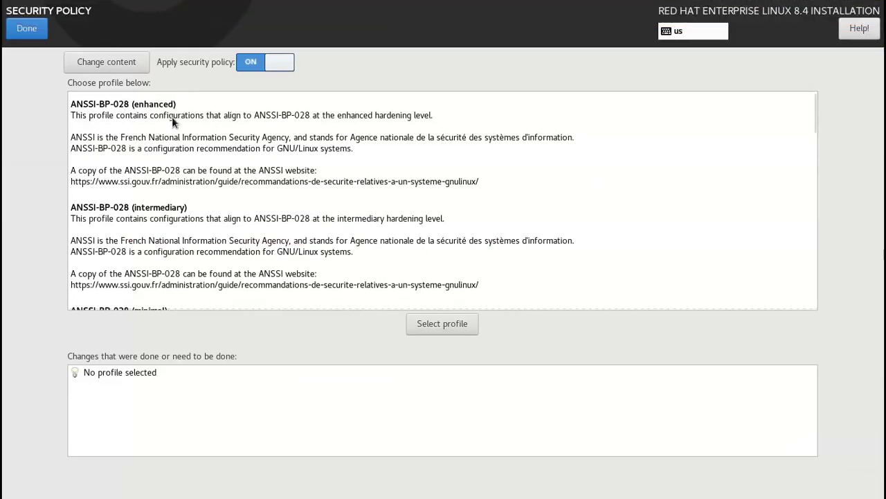
pyautogui.click(12, 29)
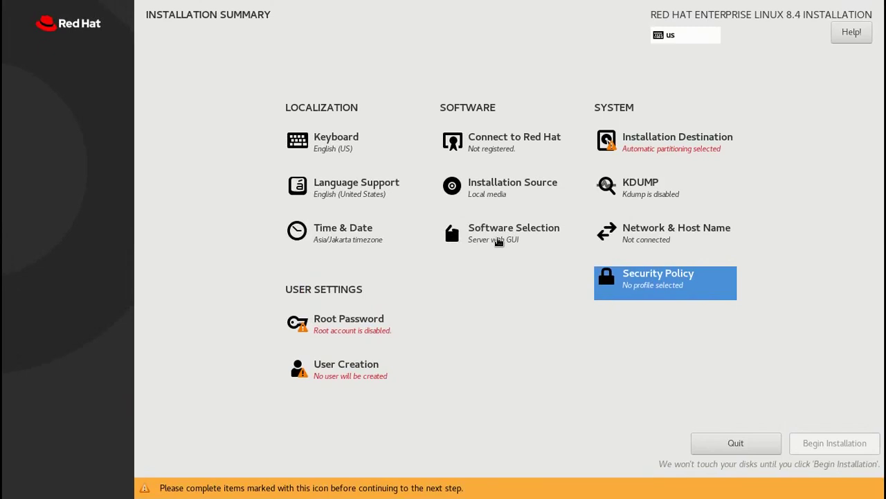
pyautogui.click(499, 242)
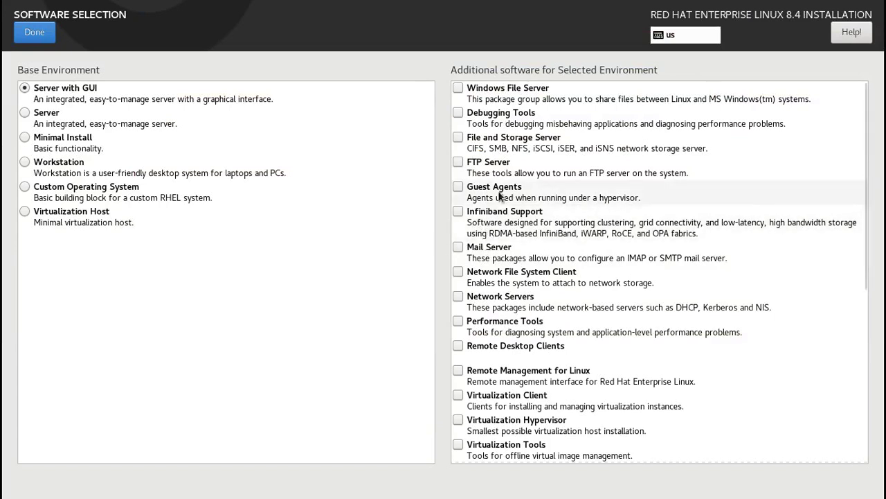
# Compare the base environments and choose Workstation as the base environment.
pyautogui.click(111, 98)
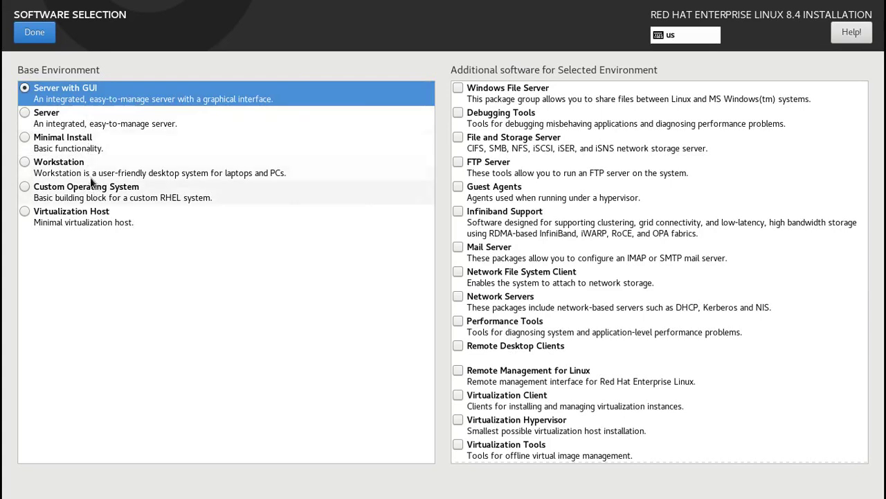
pyautogui.click(108, 223)
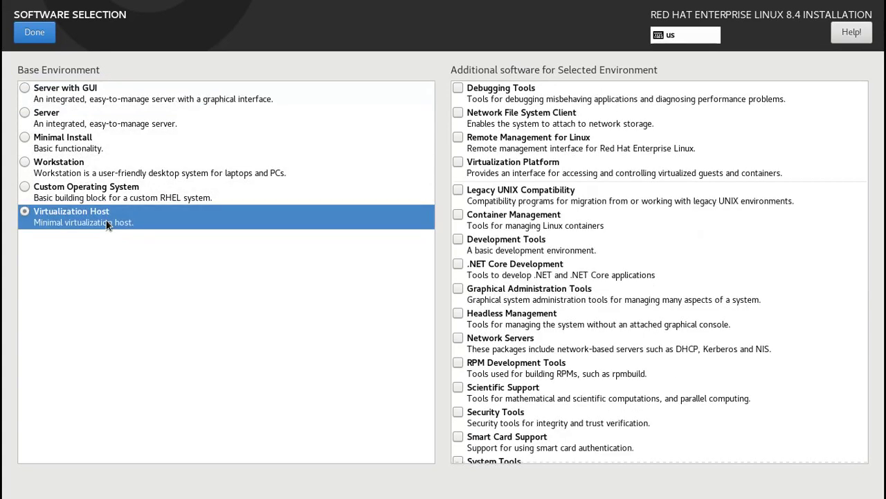
pyautogui.click(110, 193)
pyautogui.click(108, 148)
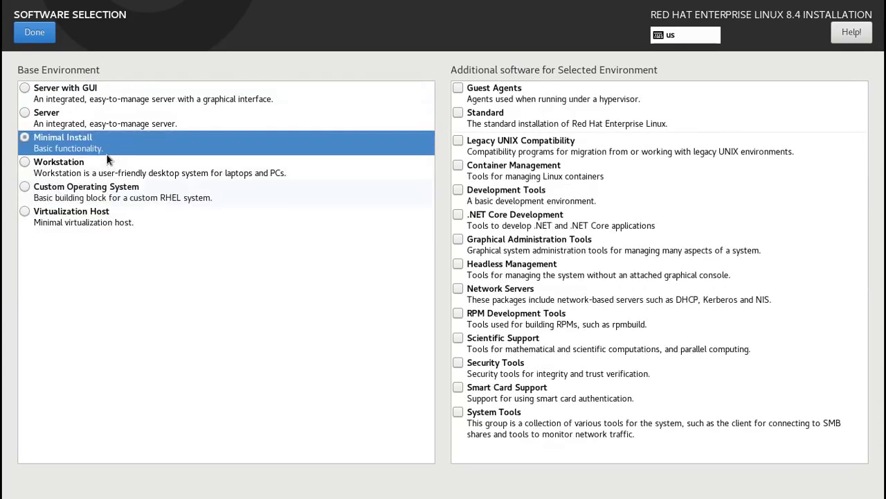
pyautogui.click(106, 120)
pyautogui.click(110, 99)
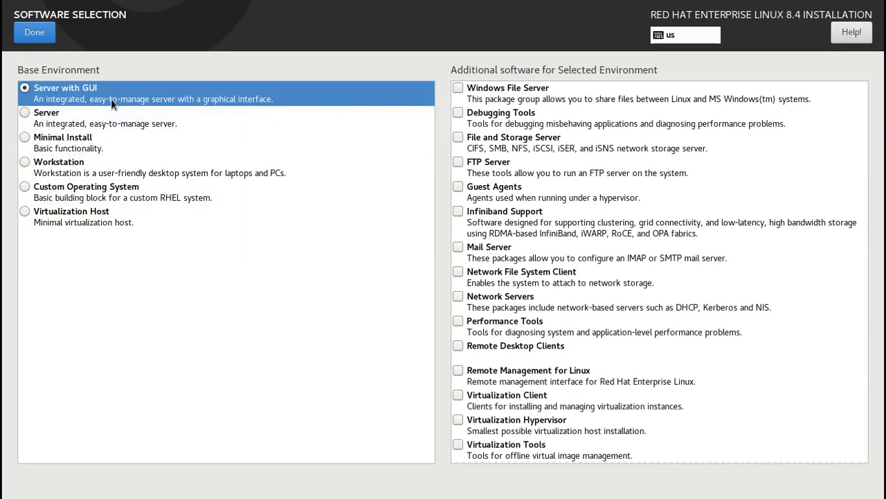
pyautogui.click(48, 165)
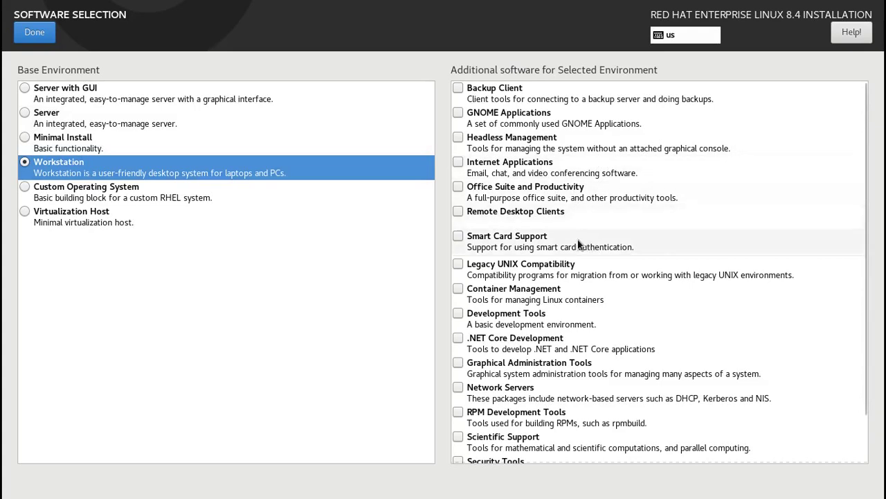
pyautogui.scroll(-3, 578, 242)
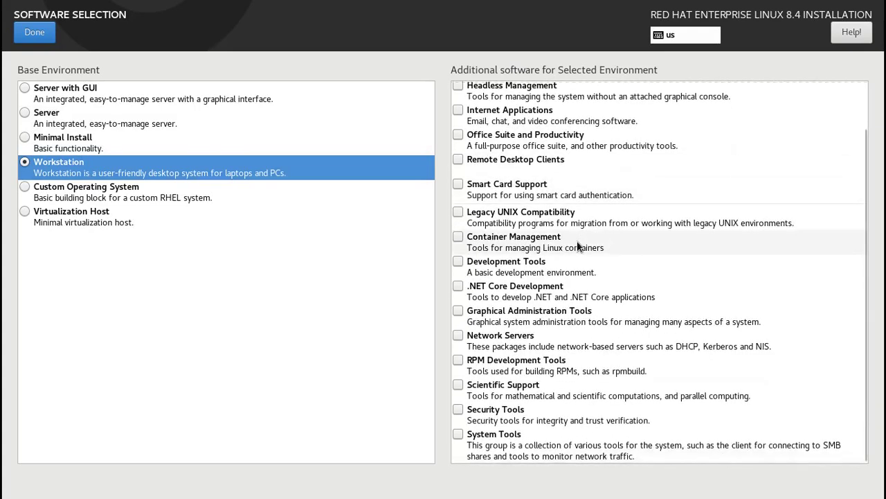
pyautogui.scroll(3, 577, 241)
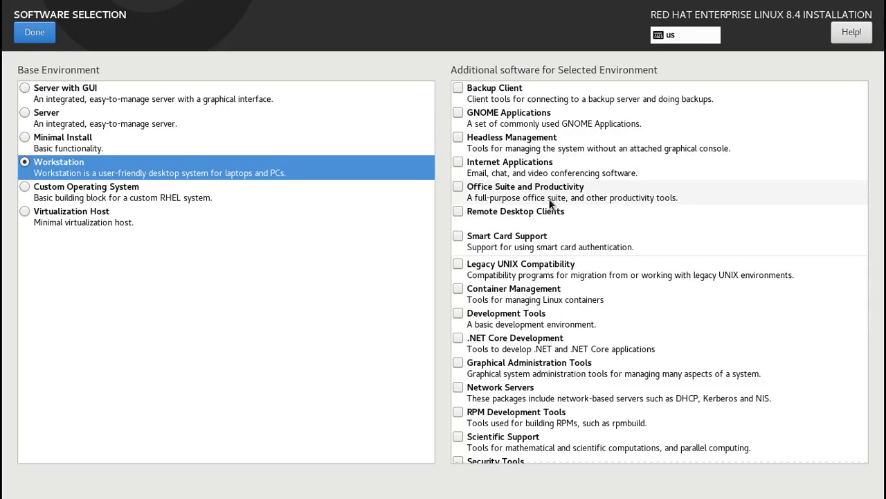
# Add GNOME Applications, Office Suite, Internet Applications and Development Tools to Workstation, then confirm.
pyautogui.click(458, 115)
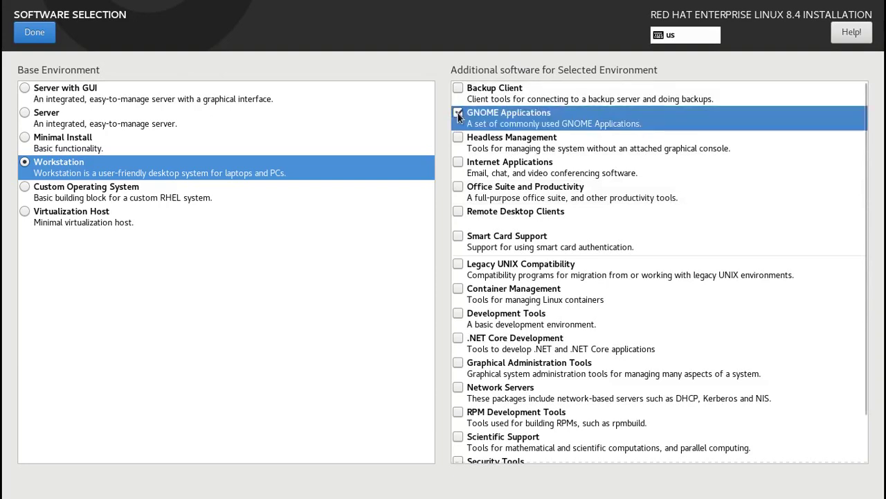
pyautogui.click(458, 189)
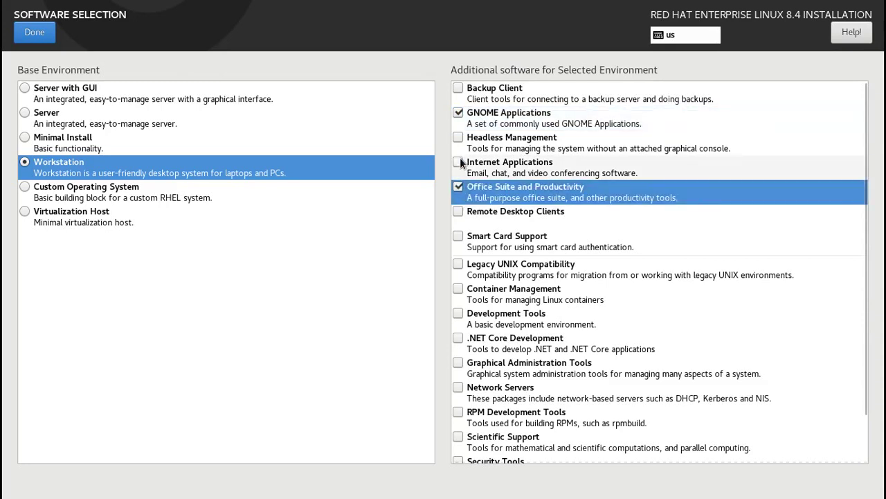
pyautogui.click(458, 163)
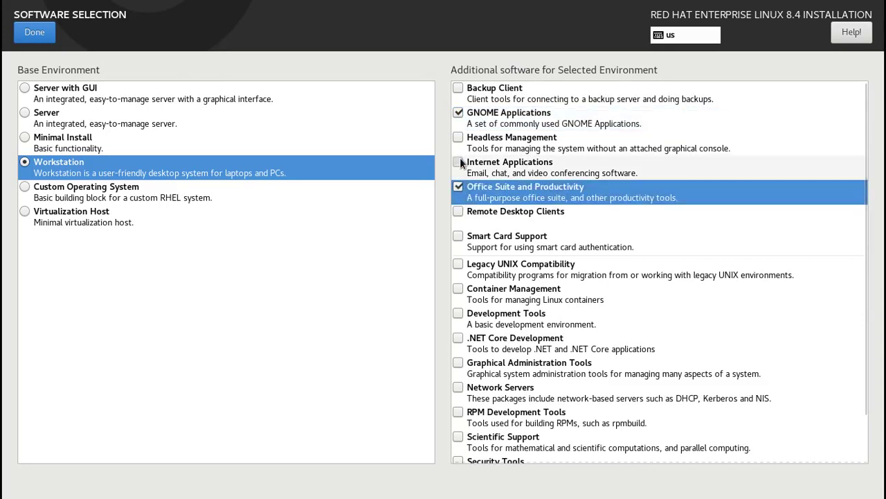
pyautogui.click(458, 315)
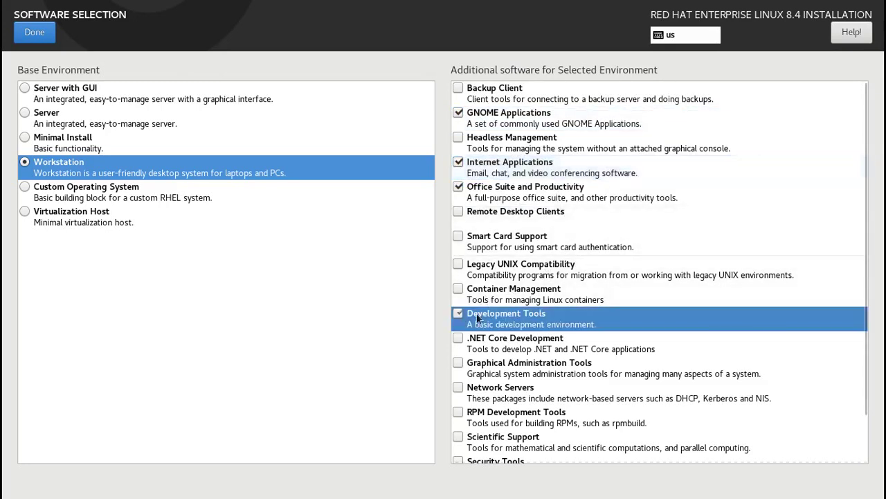
pyautogui.scroll(-2, 697, 304)
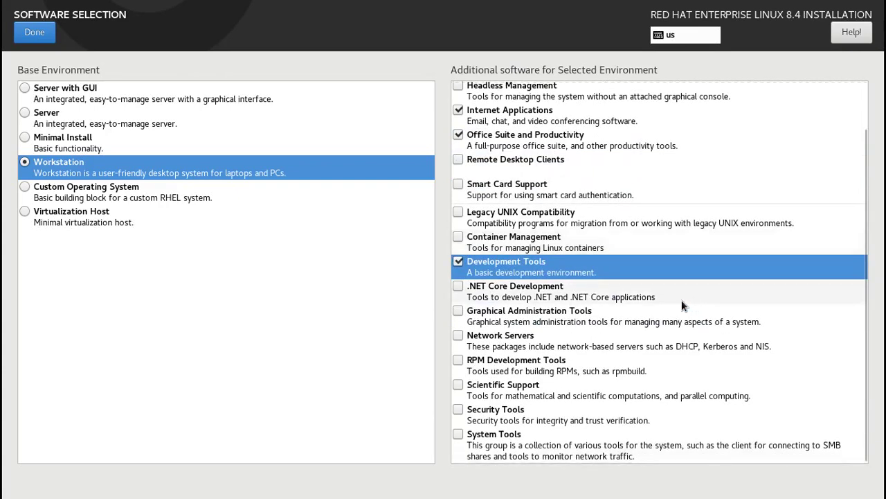
pyautogui.click(191, 222)
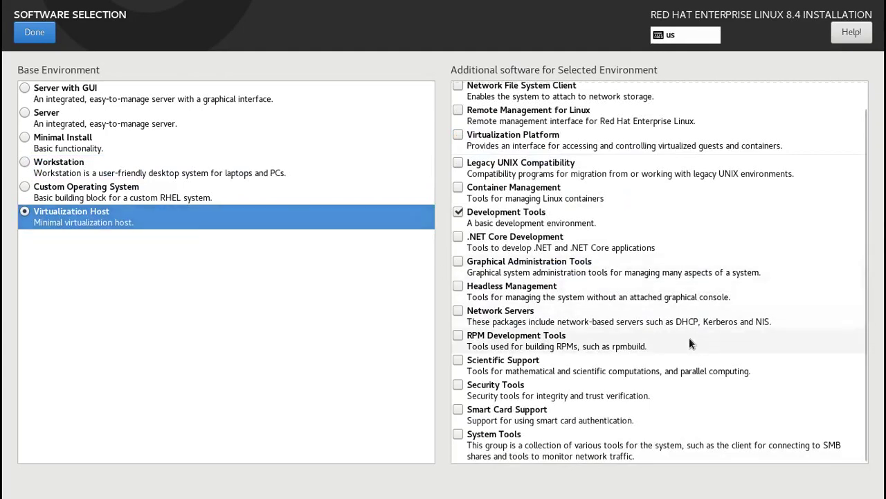
pyautogui.scroll(1, 619, 353)
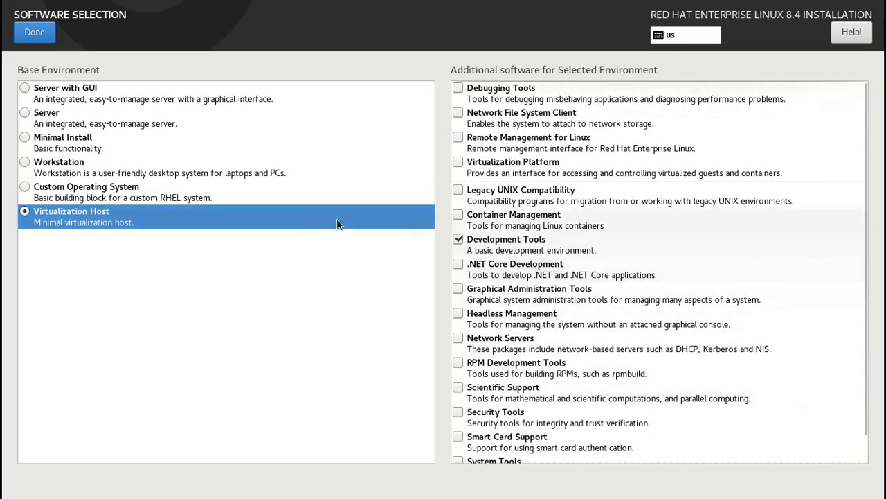
pyautogui.click(120, 166)
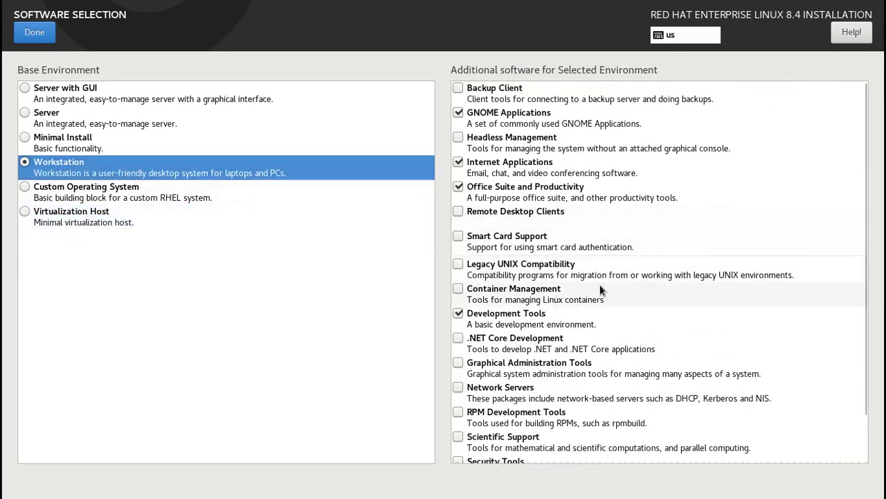
pyautogui.scroll(-2, 595, 293)
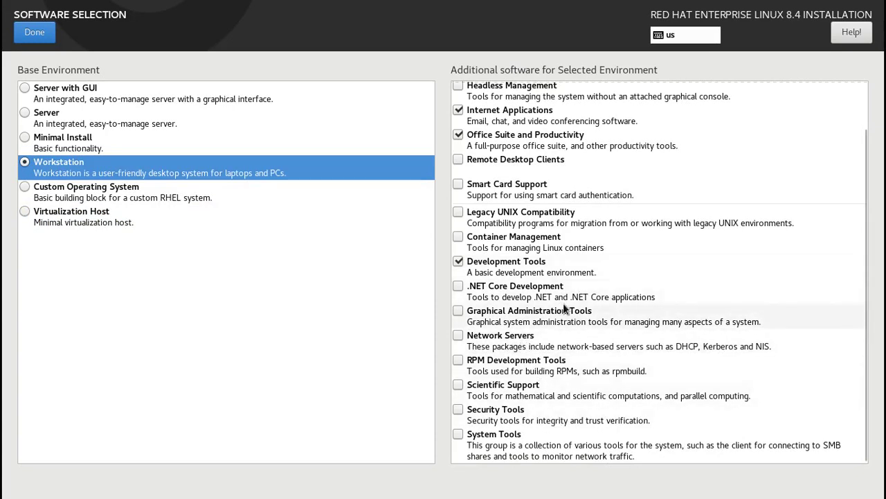
pyautogui.scroll(3, 563, 305)
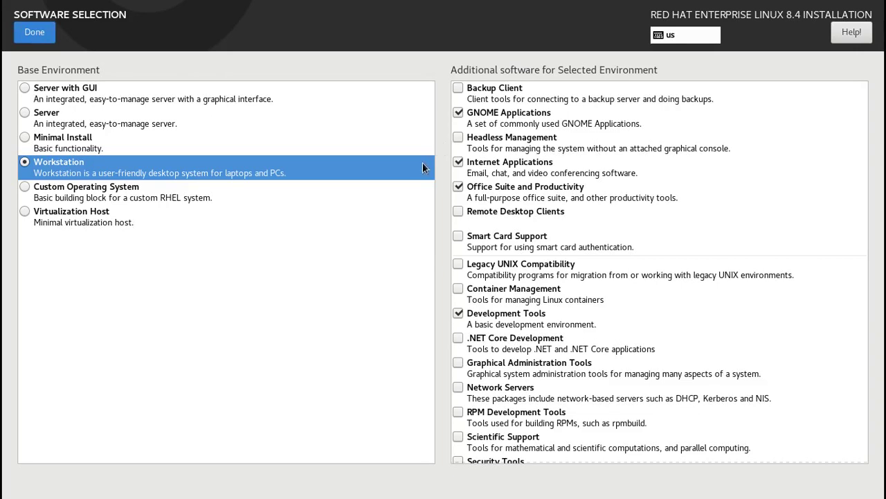
pyautogui.hotkey('alt', 'd')
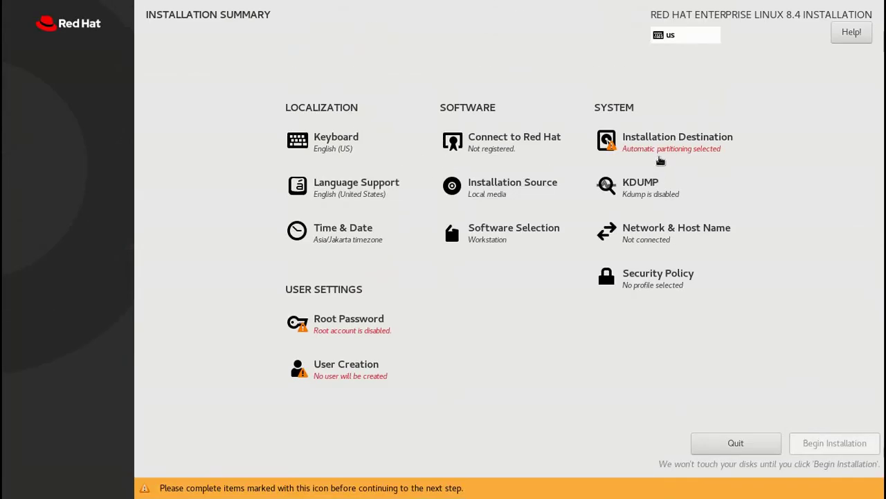
# Choose custom storage configuration with the Standard Partition scheme.
pyautogui.click(637, 147)
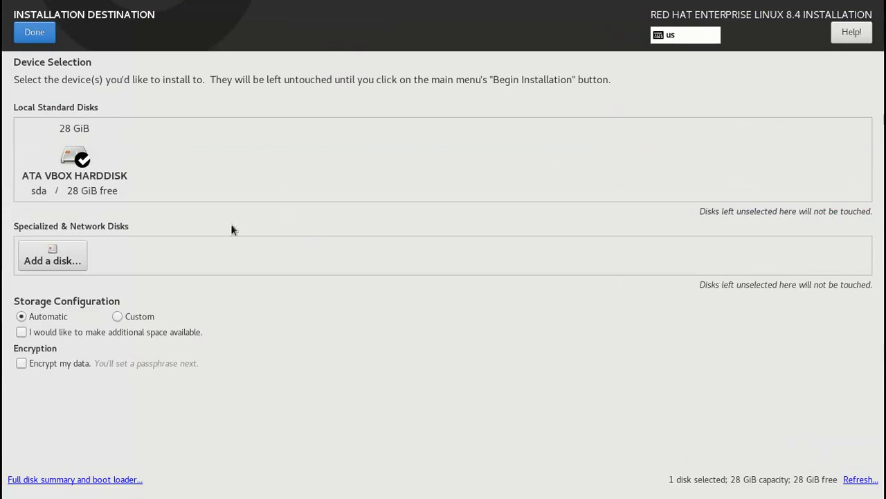
pyautogui.click(118, 316)
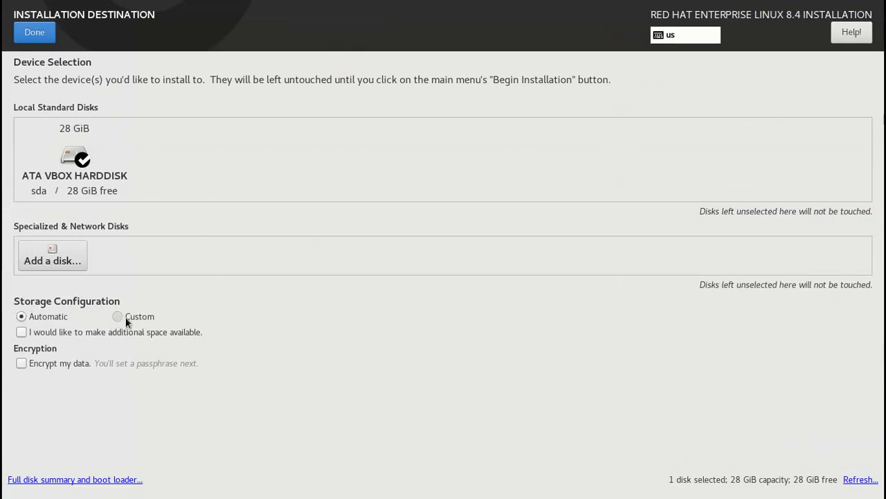
pyautogui.click(33, 39)
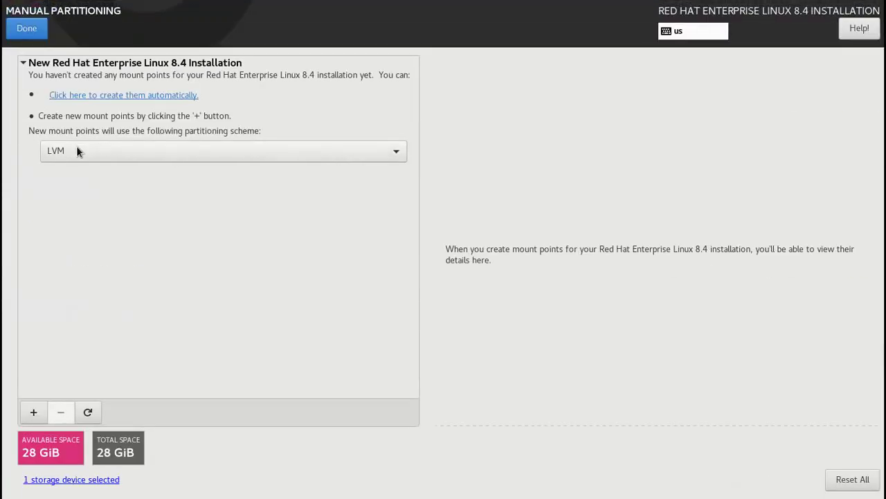
pyautogui.click(105, 151)
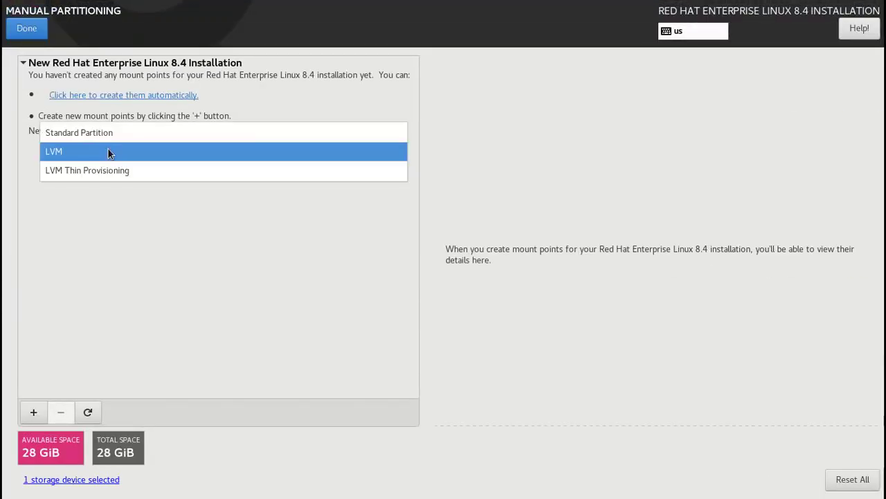
pyautogui.click(116, 134)
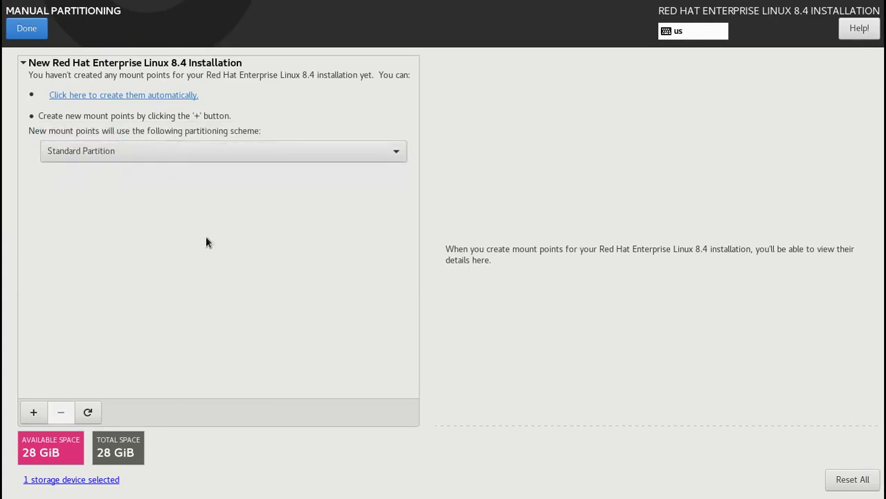
pyautogui.click(82, 151)
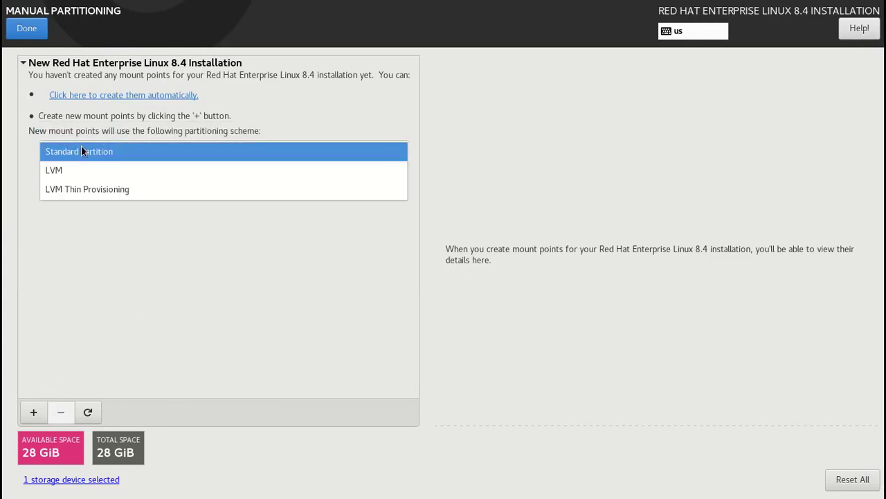
pyautogui.click(121, 153)
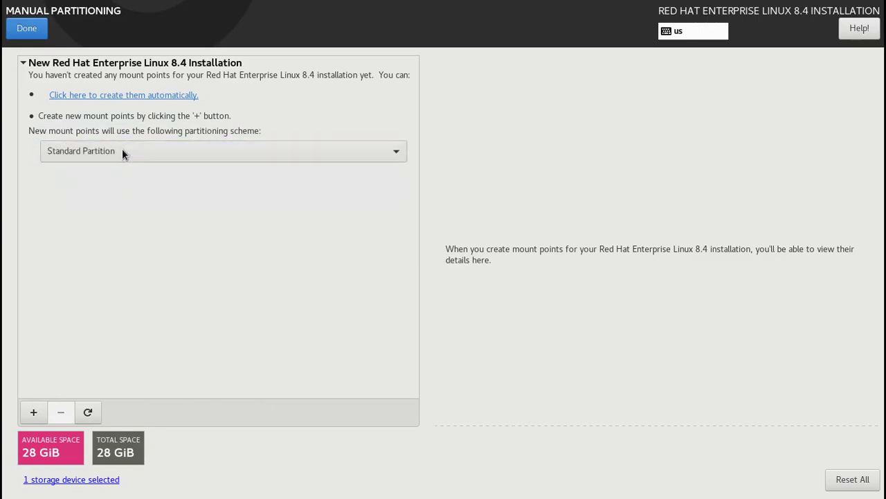
# Add a / mount point with 27GB desired capacity.
pyautogui.click(33, 413)
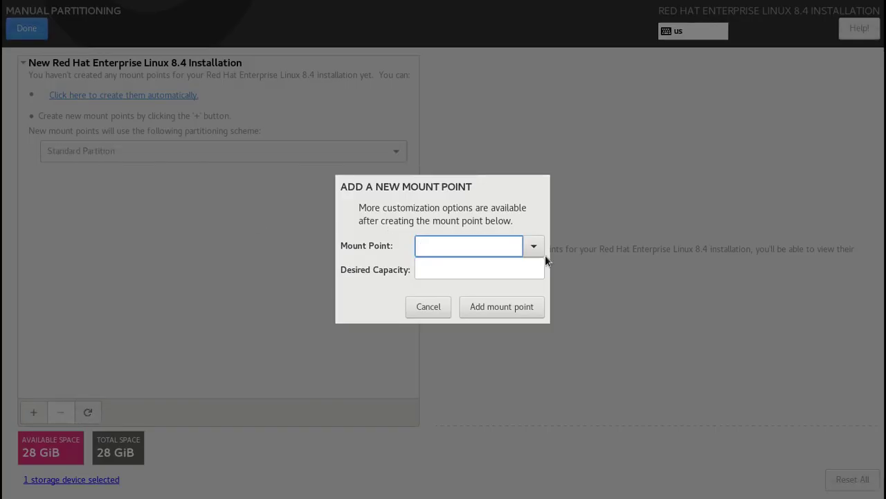
pyautogui.click(533, 246)
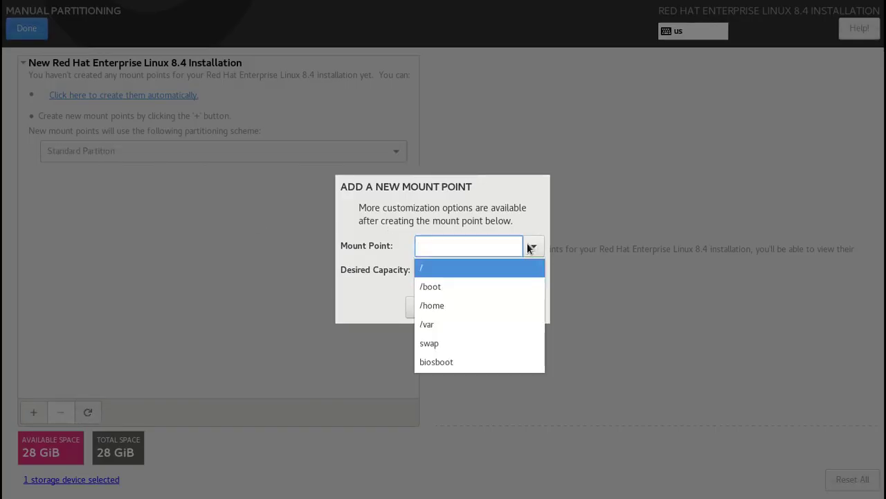
pyautogui.click(443, 269)
pyautogui.click(459, 271)
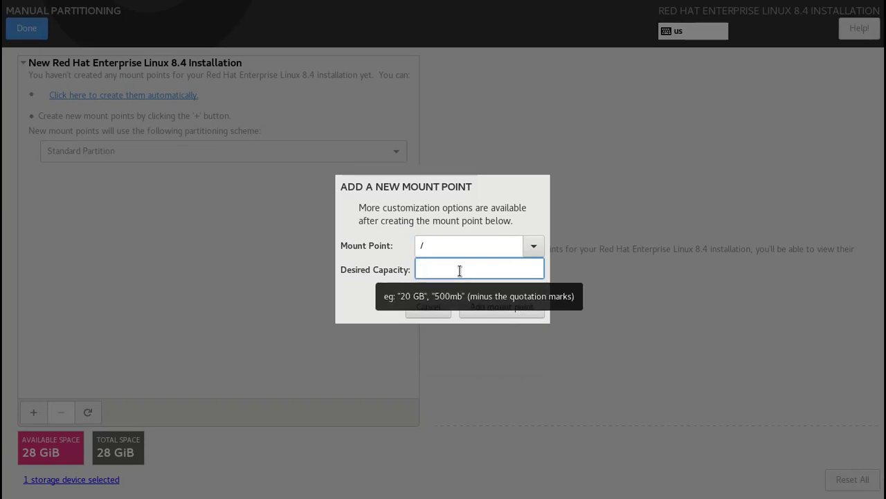
pyautogui.write('27')
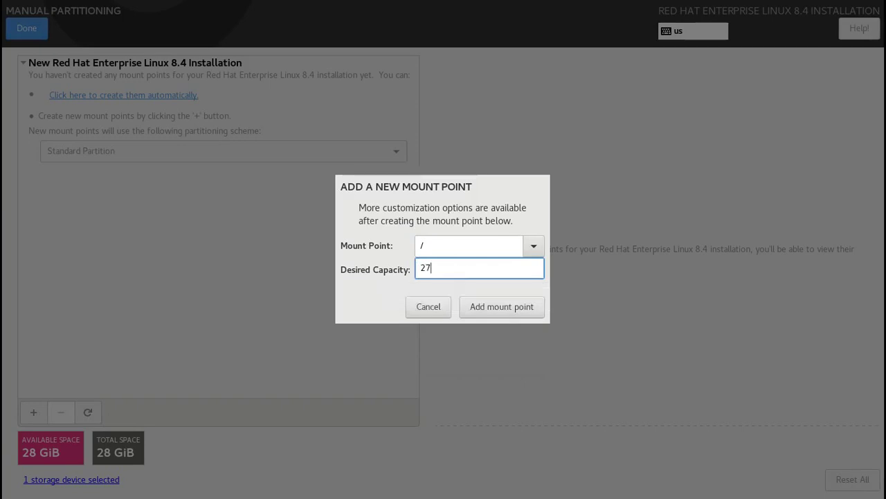
pyautogui.write('GB')
pyautogui.click(493, 306)
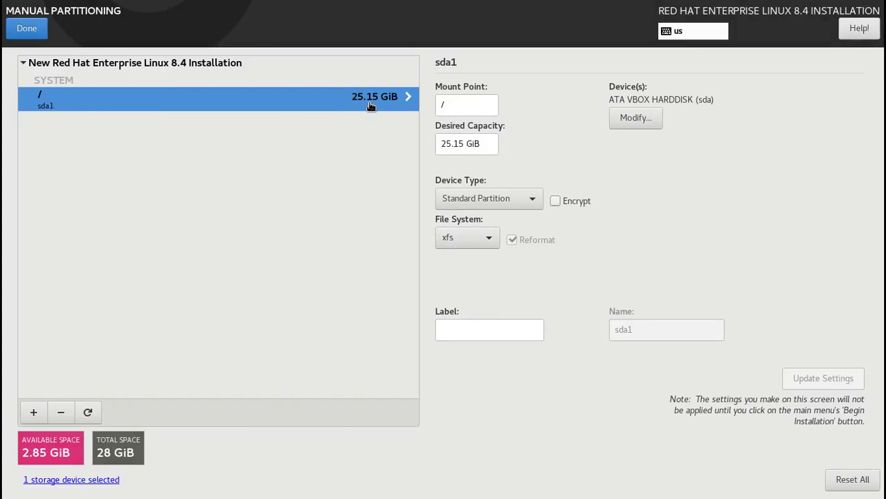
# Format / as ext4, add swap from the remaining 2.85 GiB, and accept the partitioning changes.
pyautogui.click(466, 239)
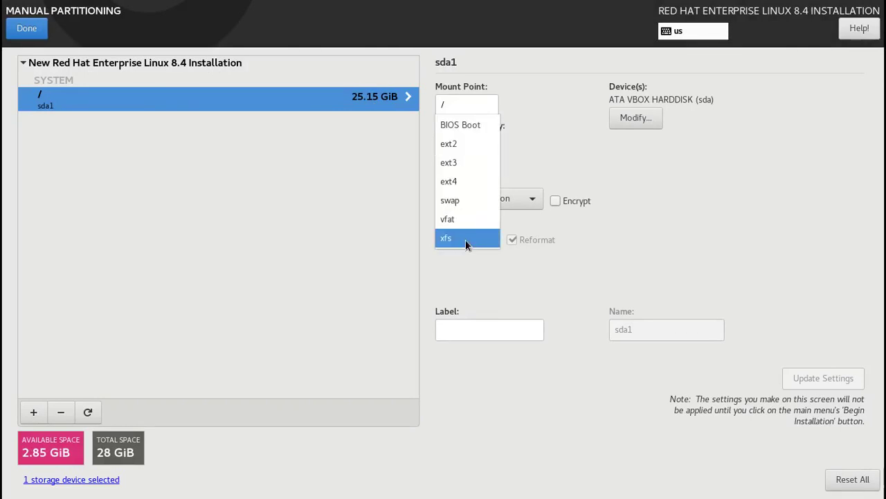
pyautogui.click(469, 185)
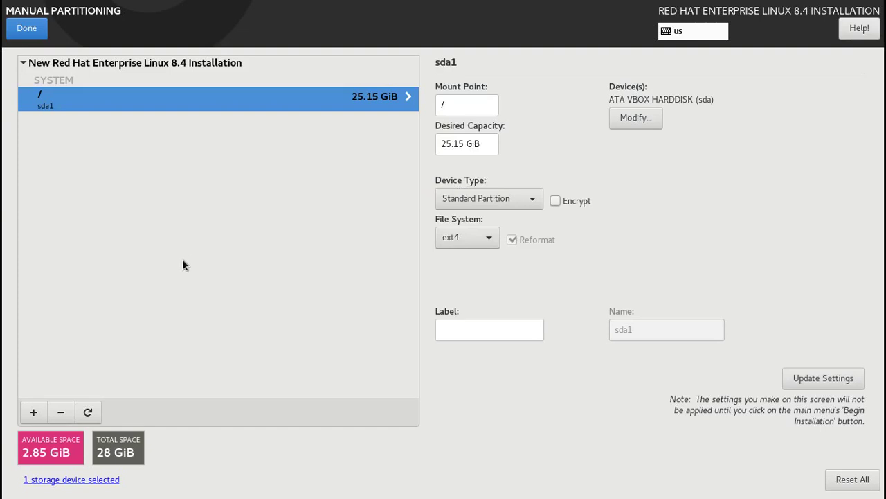
pyautogui.click(25, 417)
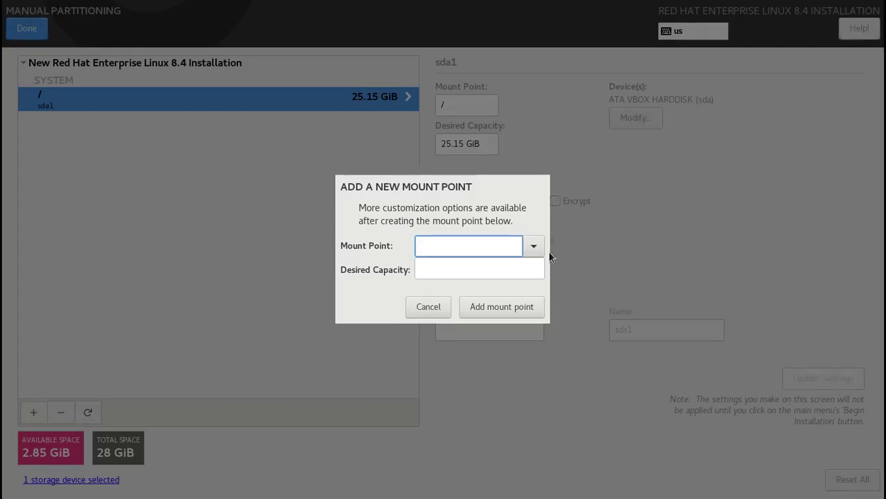
pyautogui.click(534, 246)
pyautogui.click(451, 324)
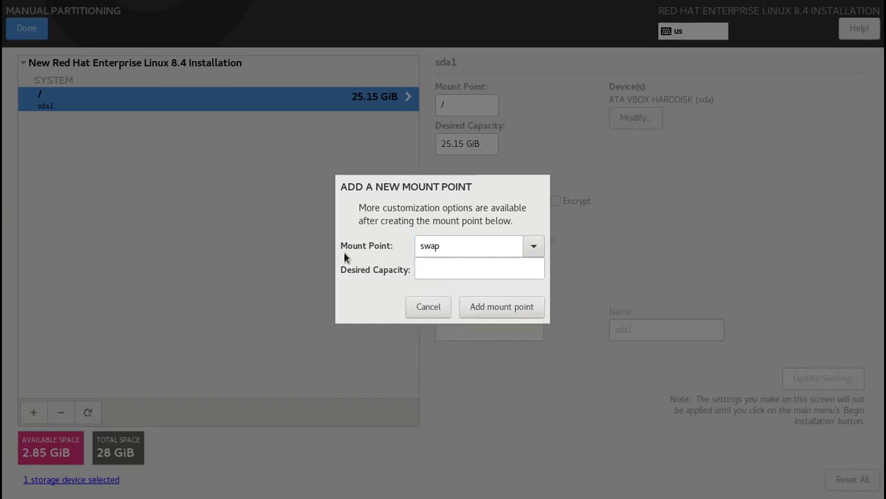
pyautogui.click(496, 306)
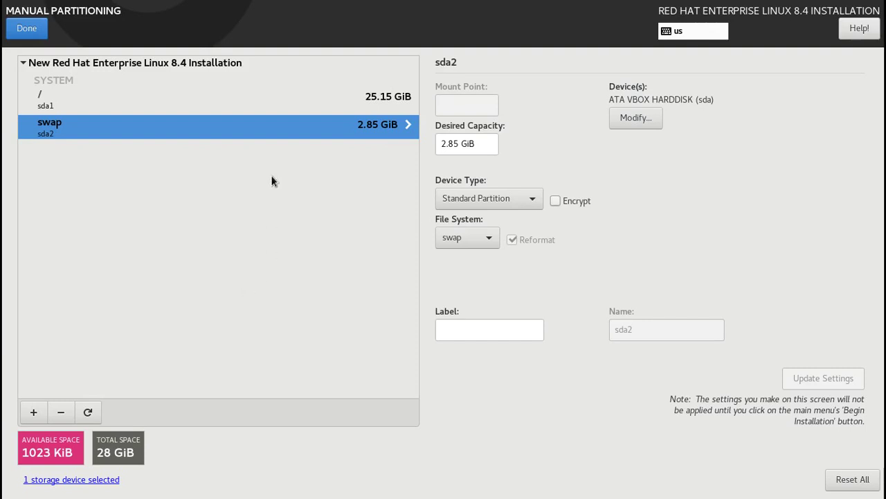
pyautogui.click(41, 34)
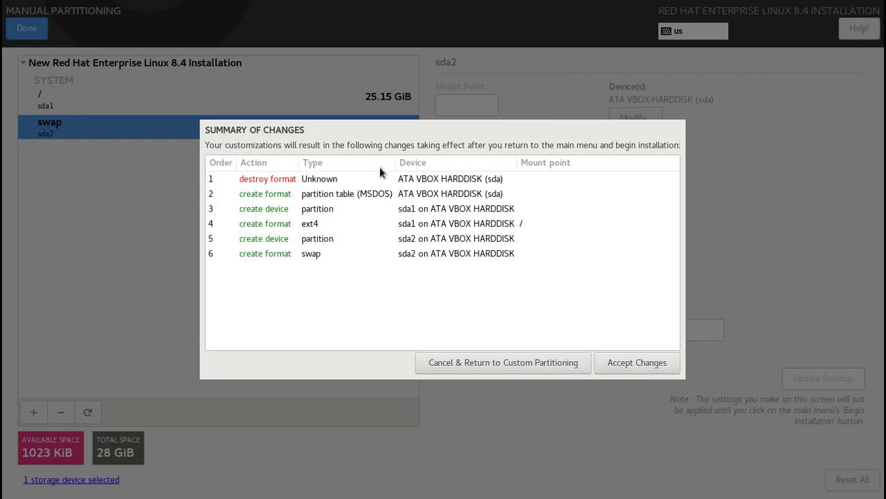
pyautogui.click(632, 367)
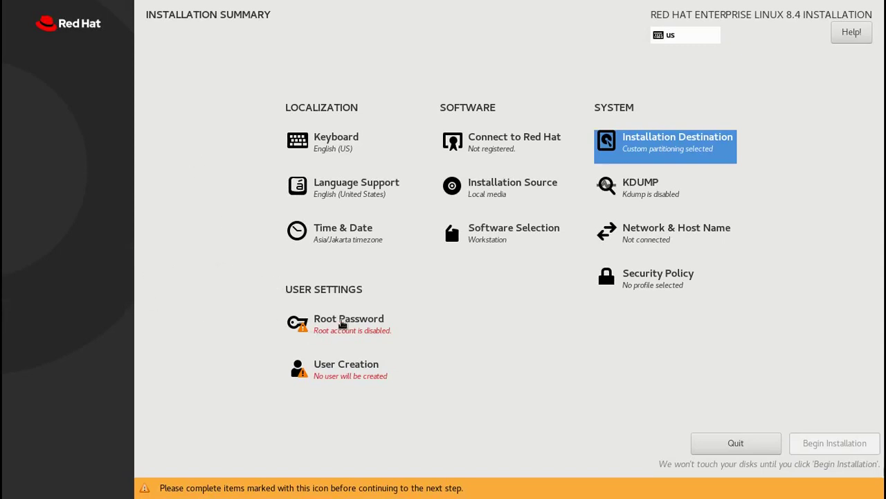
# Set and confirm the root password, accepting the weak-password warning, then open User Creation.
pyautogui.click(340, 327)
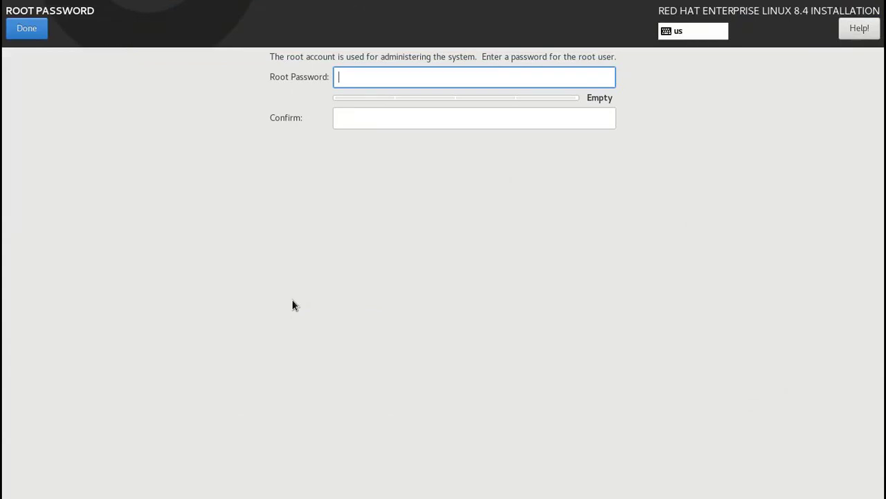
pyautogui.write('••••••••')
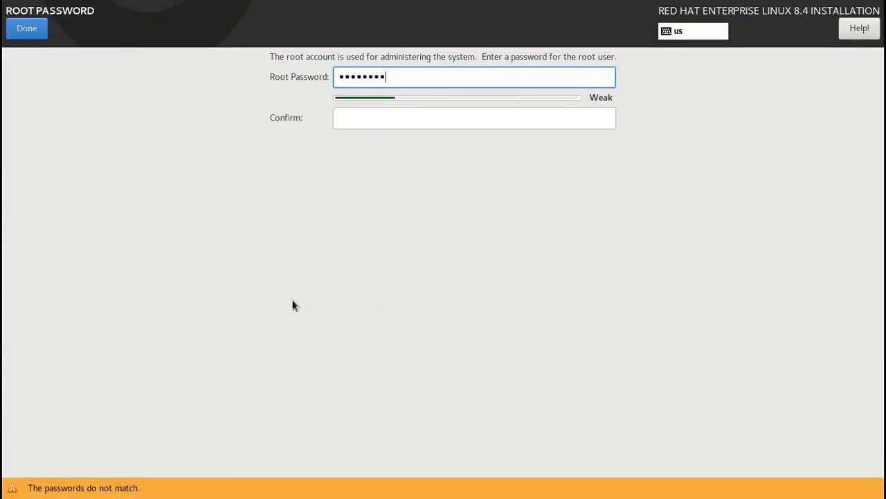
pyautogui.press('Tab')
pyautogui.write('••••••••')
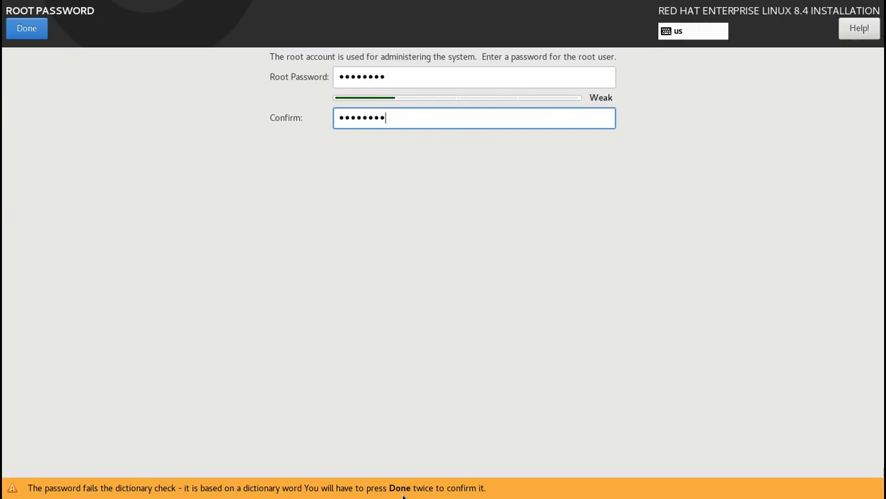
pyautogui.click(29, 25)
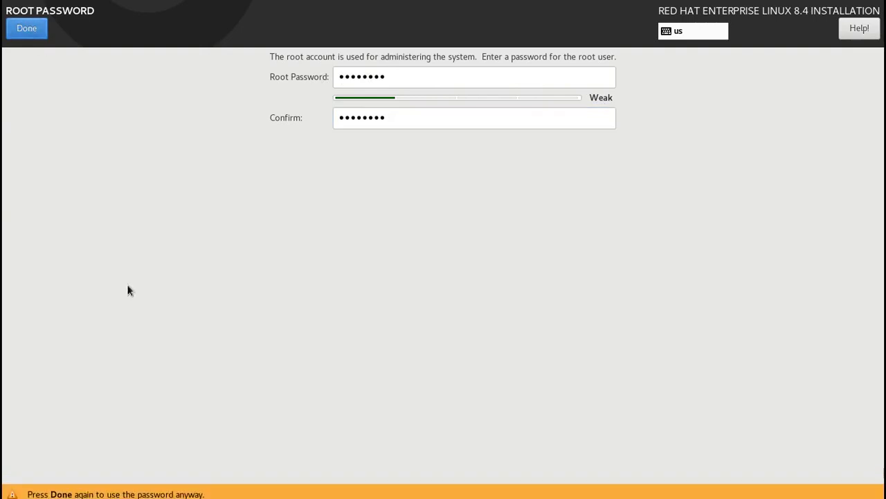
pyautogui.click(24, 29)
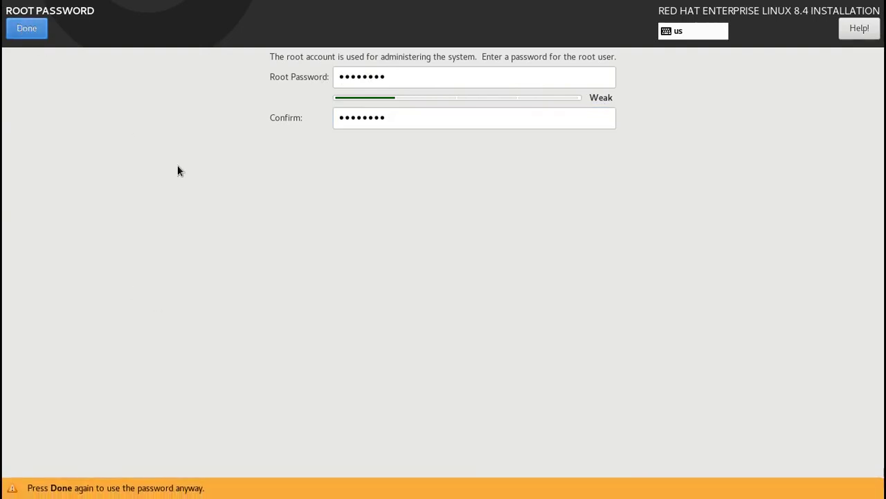
pyautogui.click(333, 381)
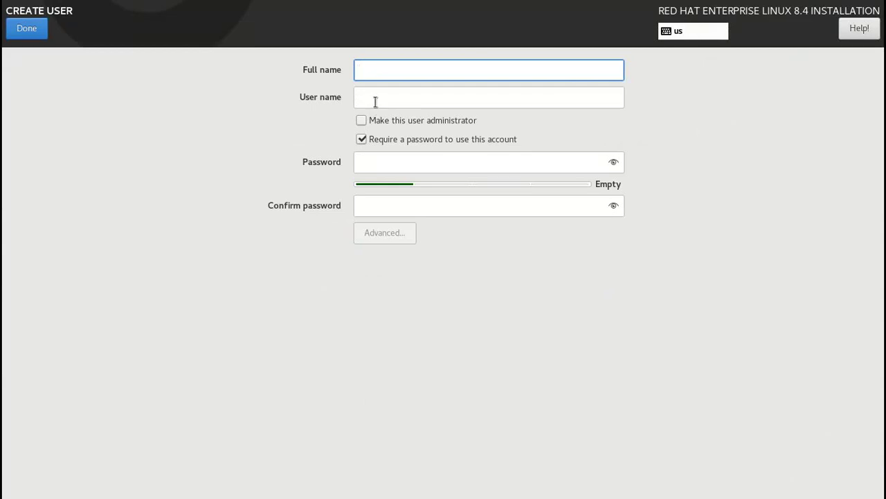
# Enter the user's full name and user name, and make the user an administrator.
pyautogui.write('Adi Set')
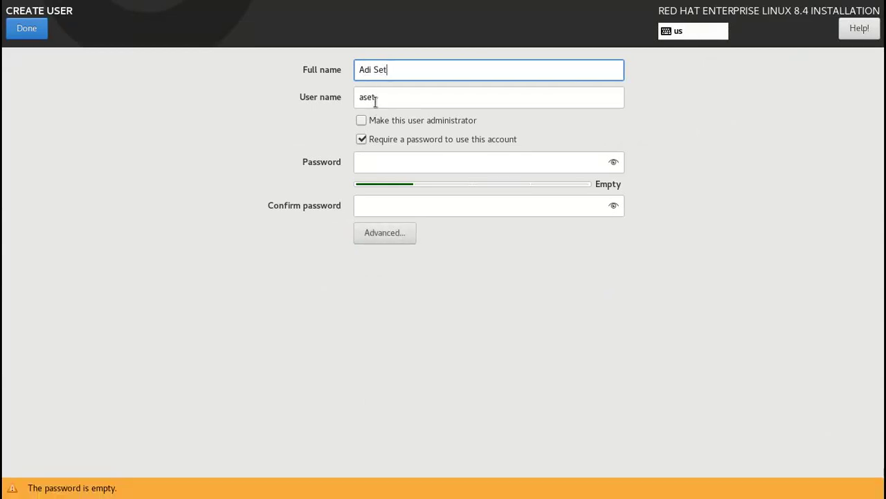
pyautogui.write('iawan')
pyautogui.press('Tab')
pyautogui.write('adi')
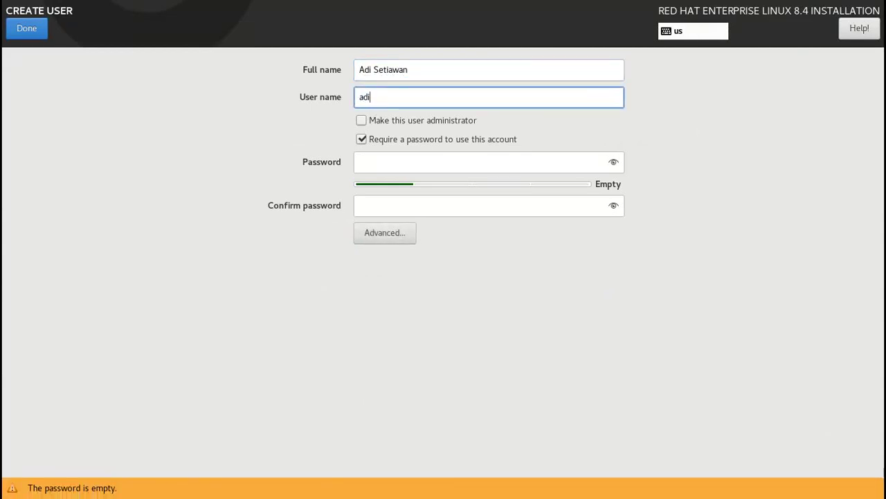
pyautogui.click(362, 121)
# Enter and confirm the user's password, accepting the weak-password warning.
pyautogui.click(376, 165)
pyautogui.write('*****')
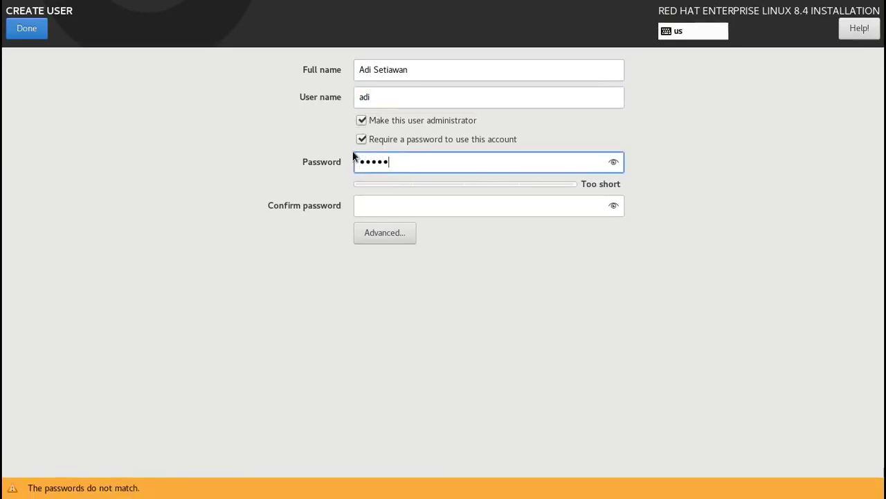
pyautogui.write('***')
pyautogui.press('Tab')
pyautogui.write('*******')
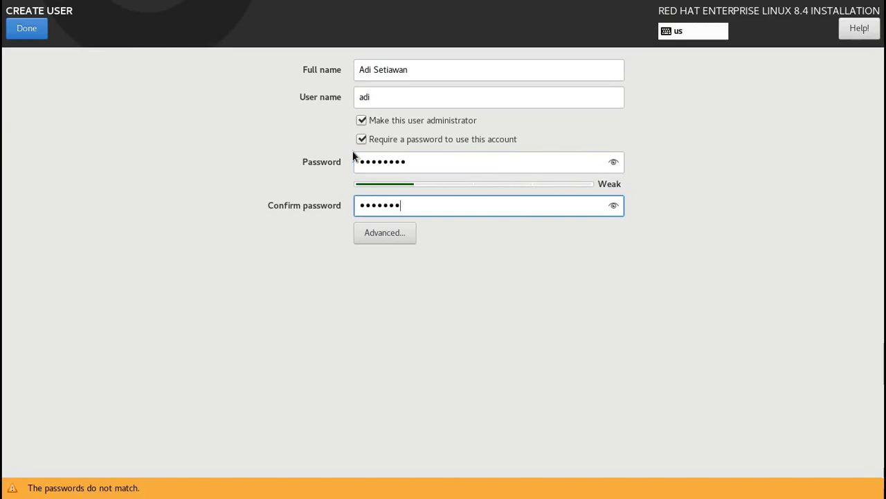
pyautogui.write('*')
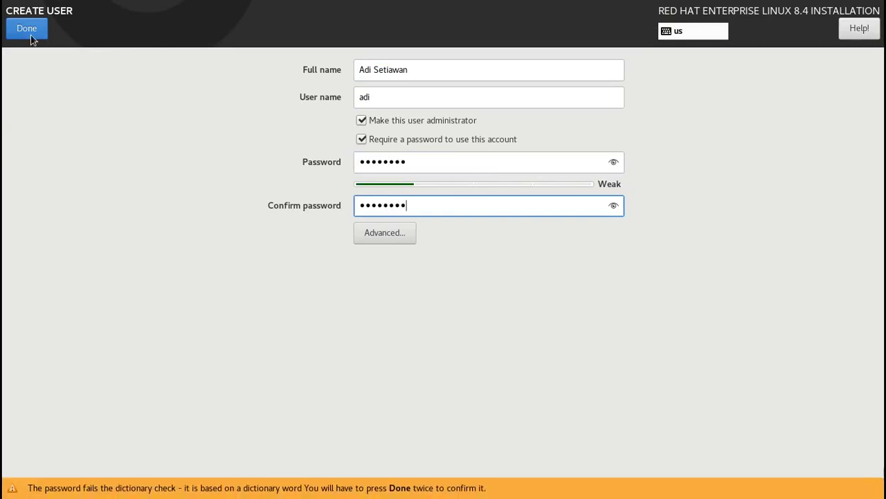
pyautogui.click(24, 35)
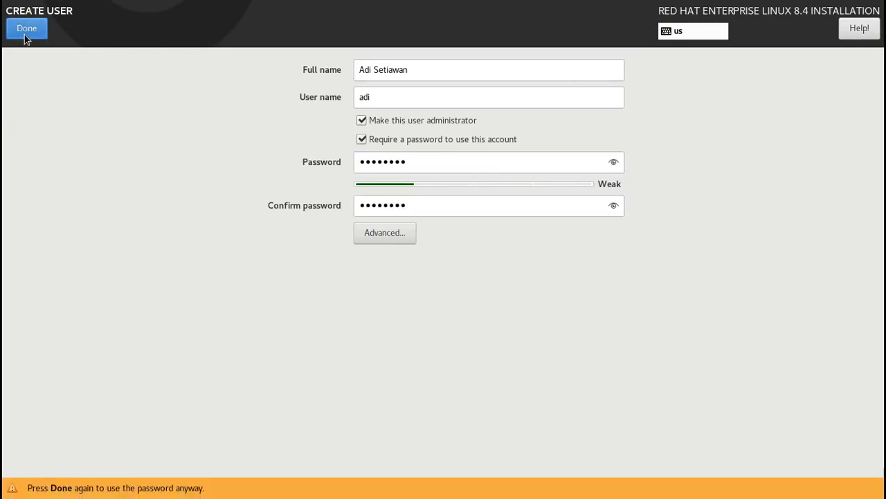
pyautogui.click(25, 34)
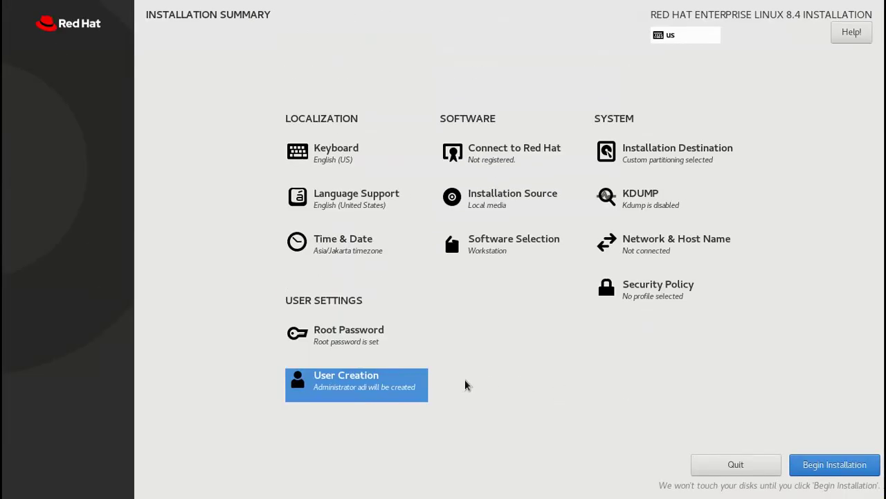
# Begin the installation and, once complete, reboot the system.
pyautogui.click(831, 469)
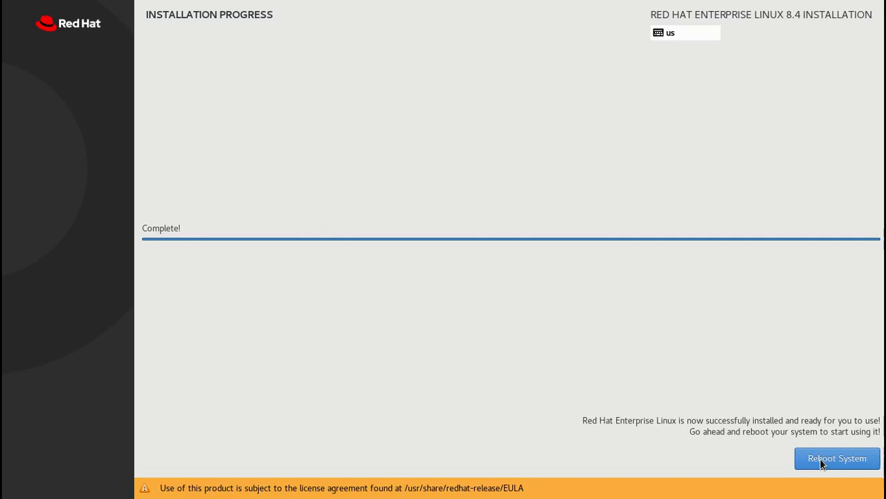
pyautogui.click(820, 461)
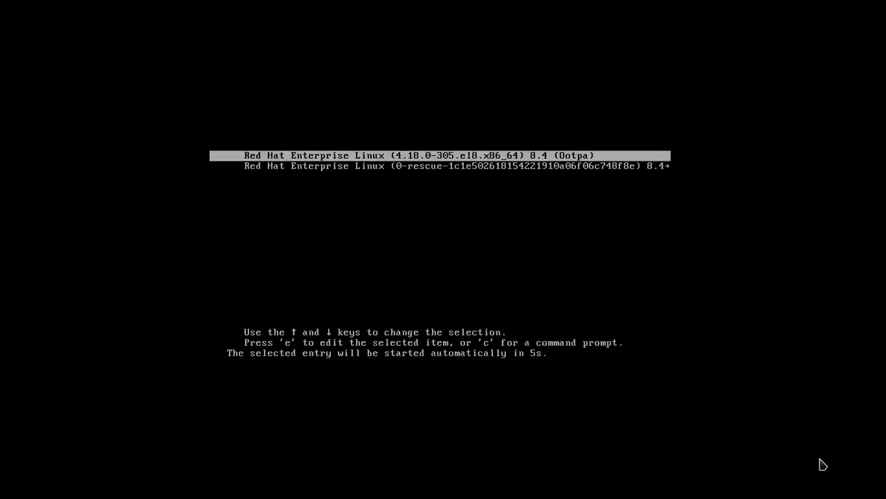
# Boot the default Red Hat Enterprise Linux GRUB entry into Initial Setup.
pyautogui.press('Return')
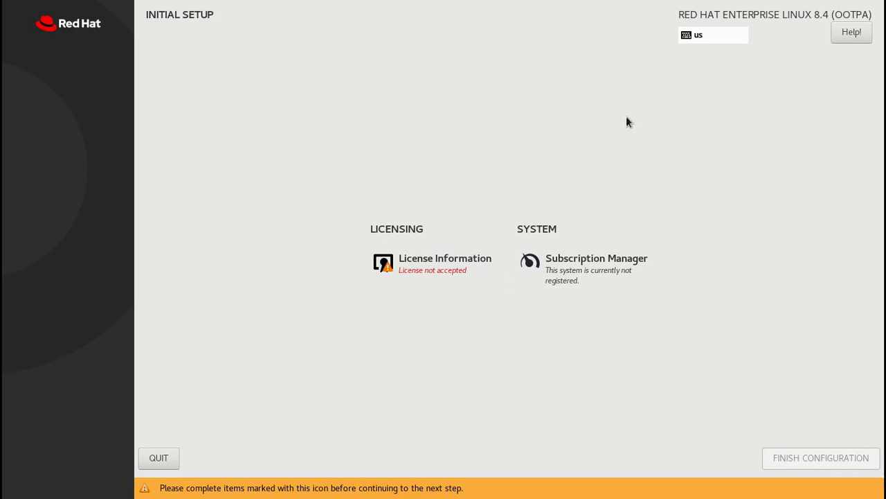
# Accept the RHEL 8.4 end user license agreement on the License Information screen.
pyautogui.click(427, 270)
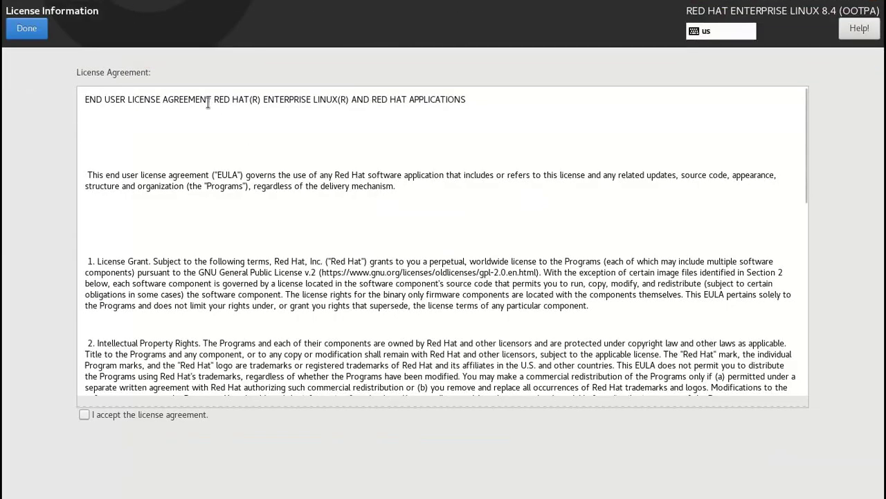
pyautogui.scroll(-10, 250, 264)
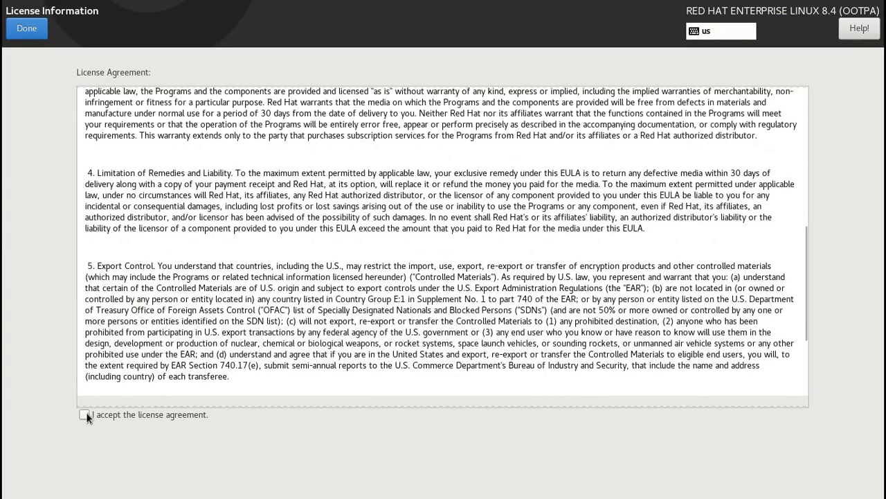
pyautogui.click(84, 414)
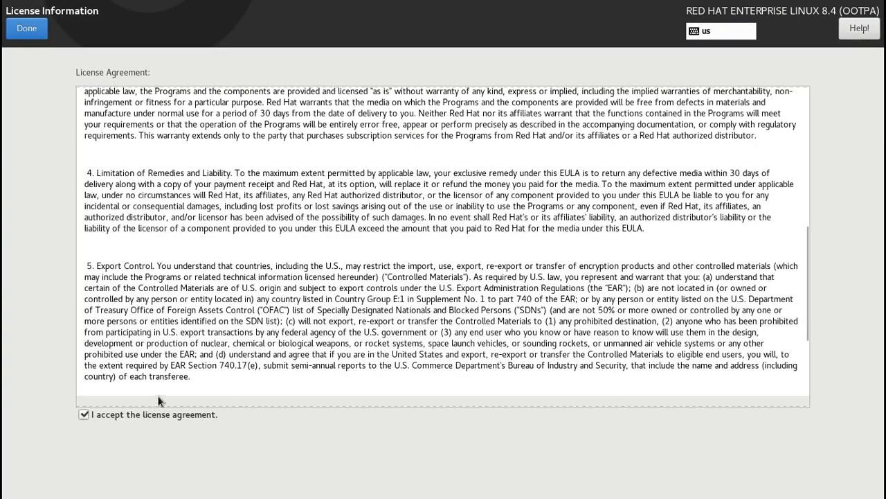
pyautogui.click(24, 31)
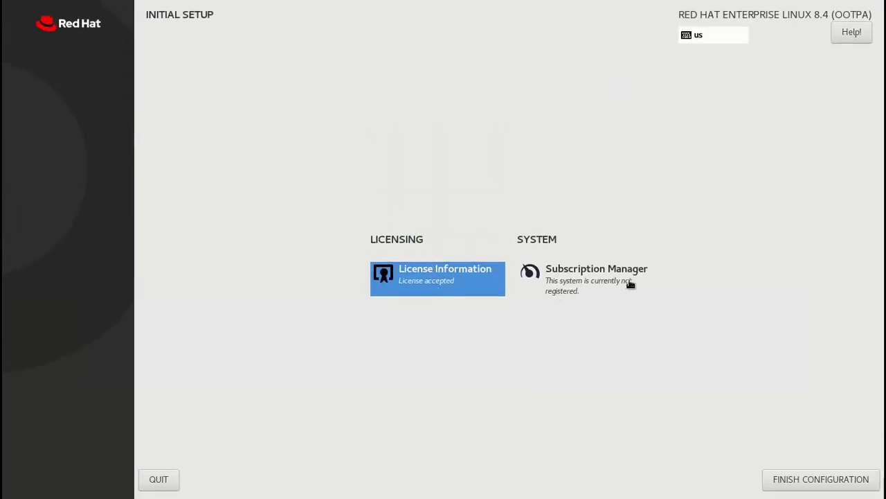
# Leave Subscription Manager without registering and finish the initial configuration.
pyautogui.click(572, 290)
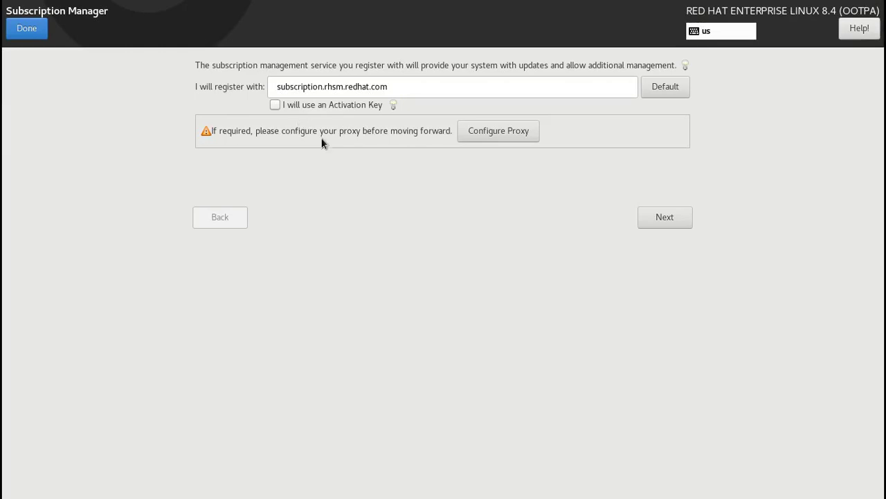
pyautogui.click(21, 29)
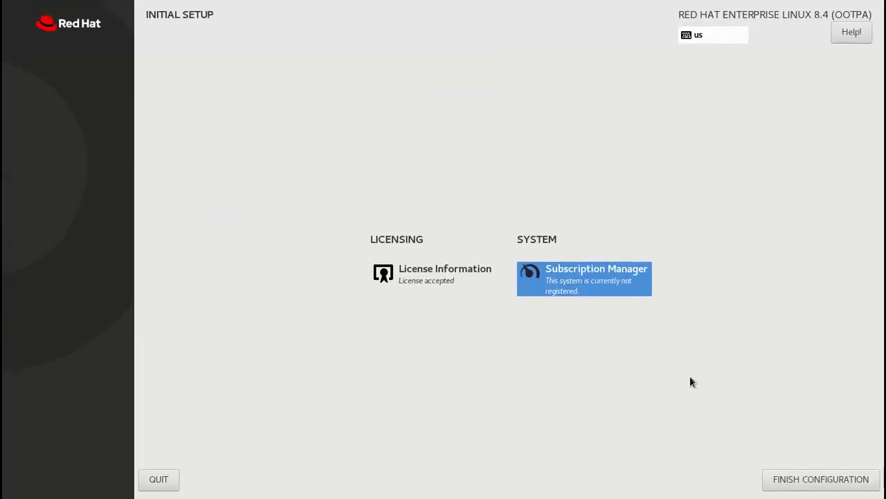
pyautogui.click(801, 483)
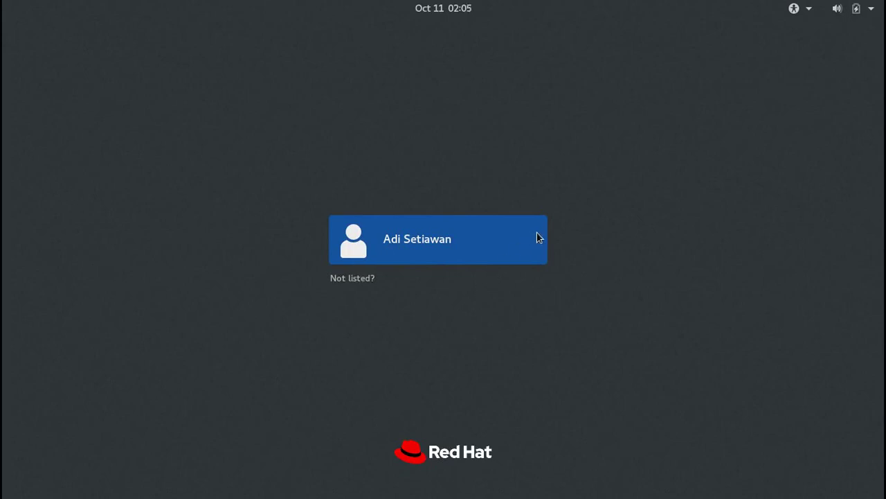
# Log in as the new user with the account password and dismiss the System Not Registered notification.
pyautogui.click(369, 242)
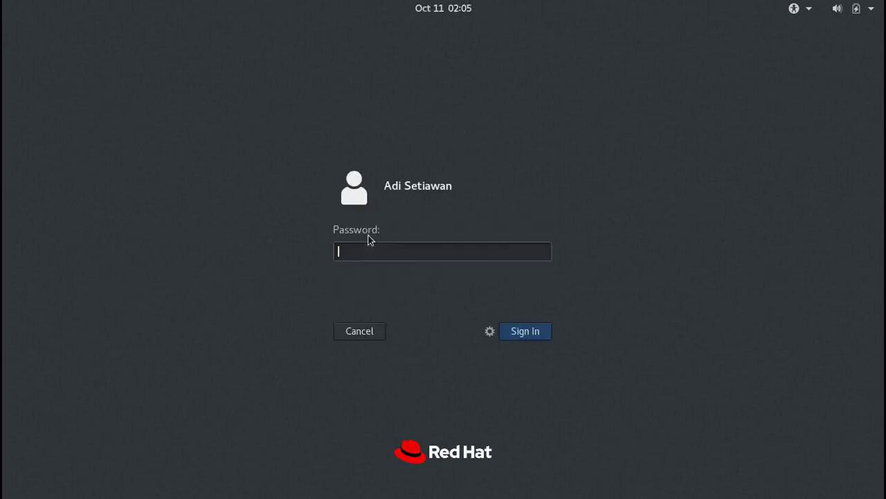
pyautogui.write('••••••••')
pyautogui.press('Return')
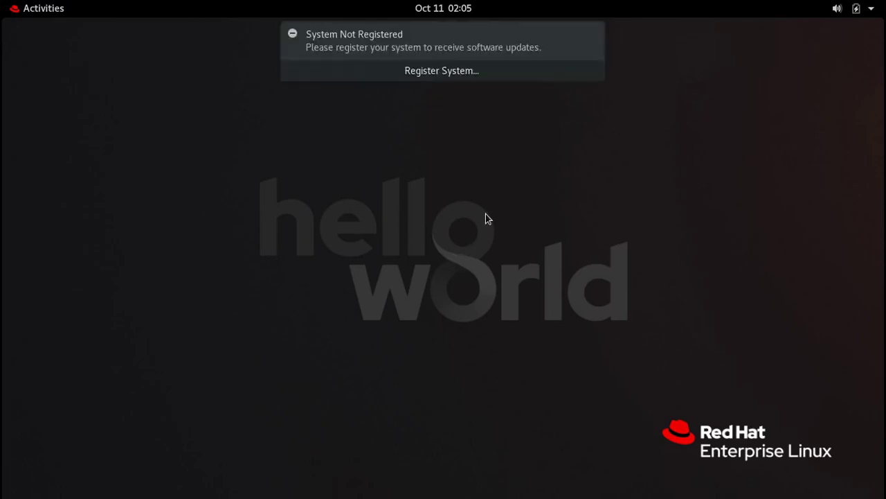
pyautogui.moveTo(323, 77)
pyautogui.click(593, 36)
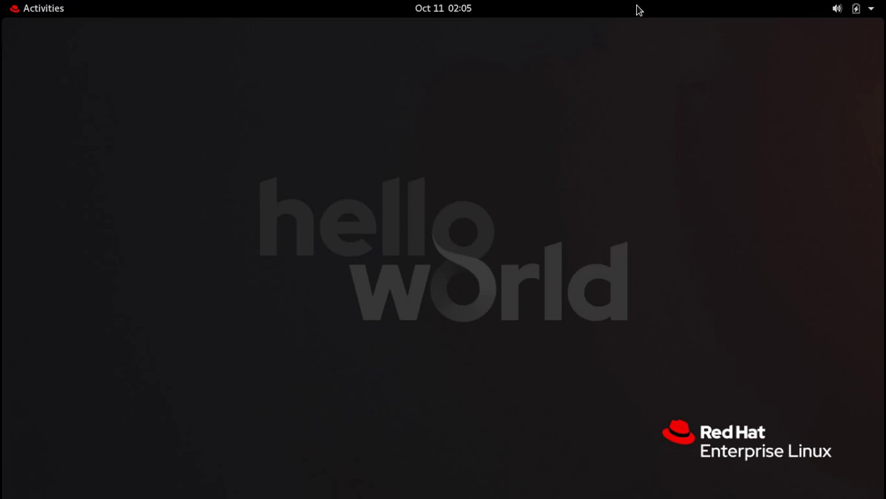
# Open the Activities application grid and switch it from Frequent to All apps.
pyautogui.click(34, 13)
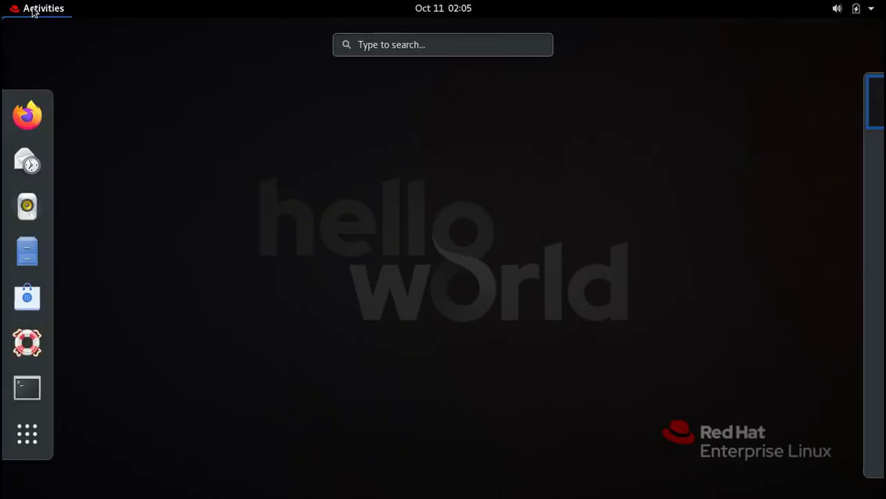
pyautogui.click(32, 12)
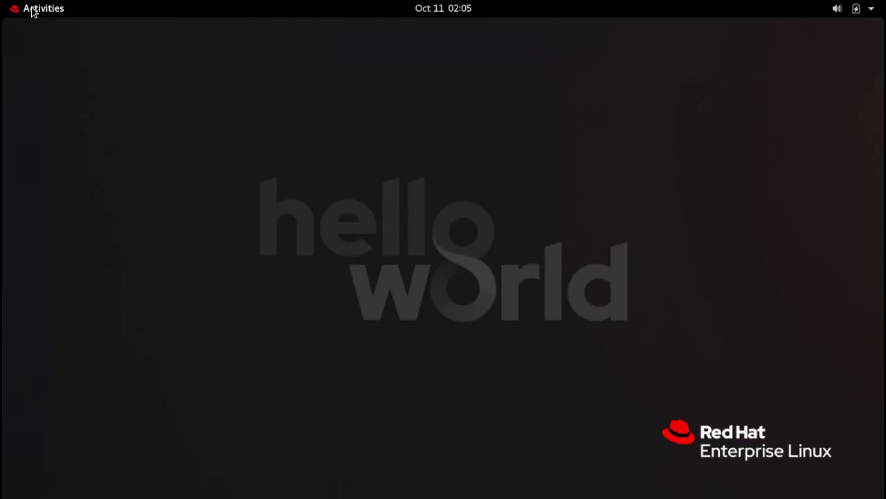
pyautogui.click(33, 13)
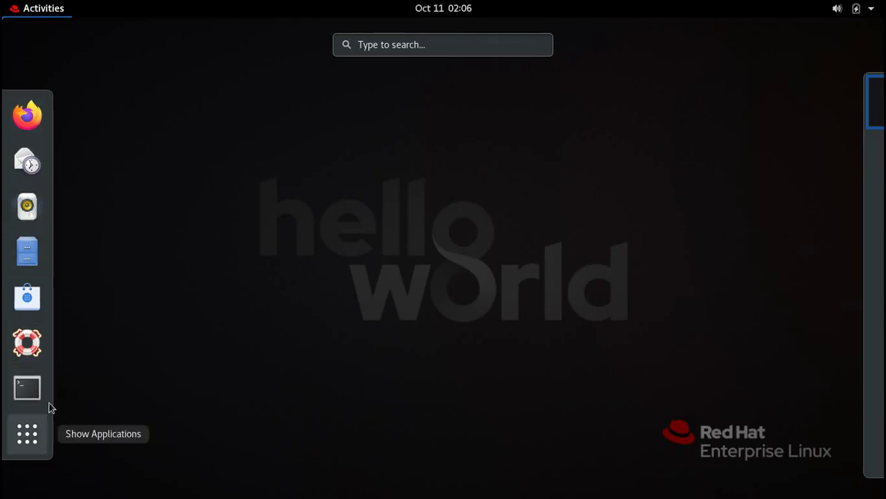
pyautogui.moveTo(878, 174)
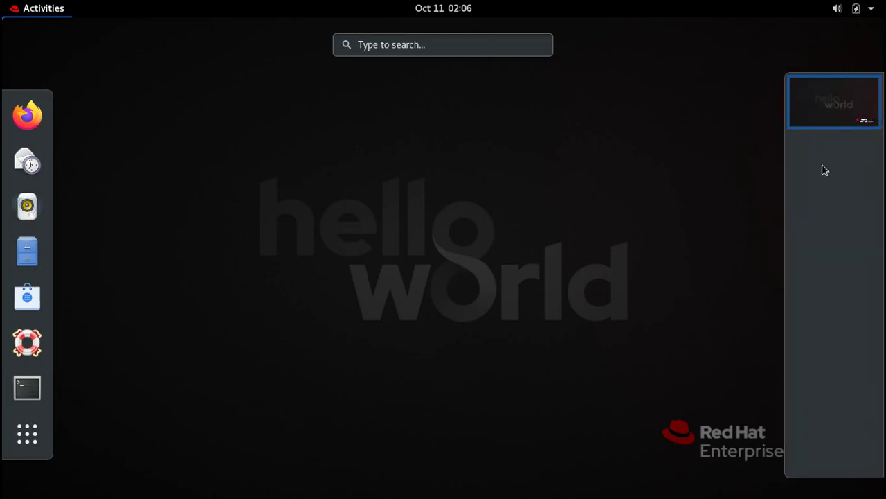
pyautogui.click(28, 434)
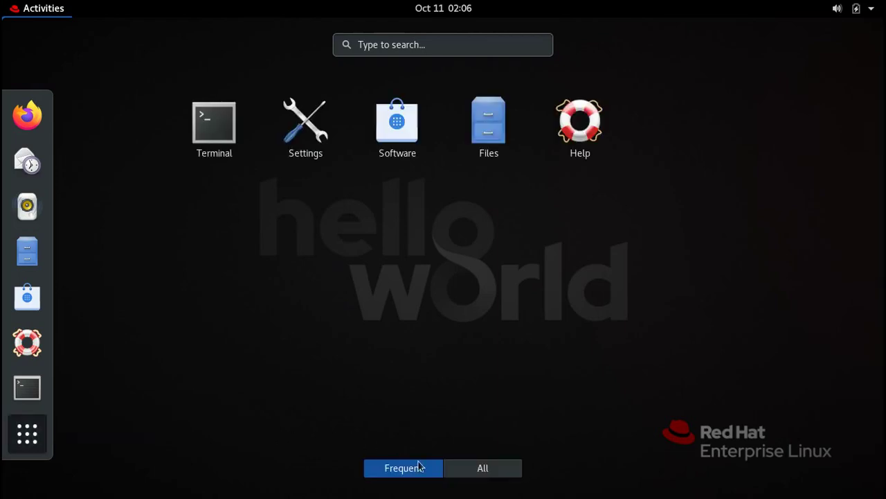
pyautogui.click(478, 469)
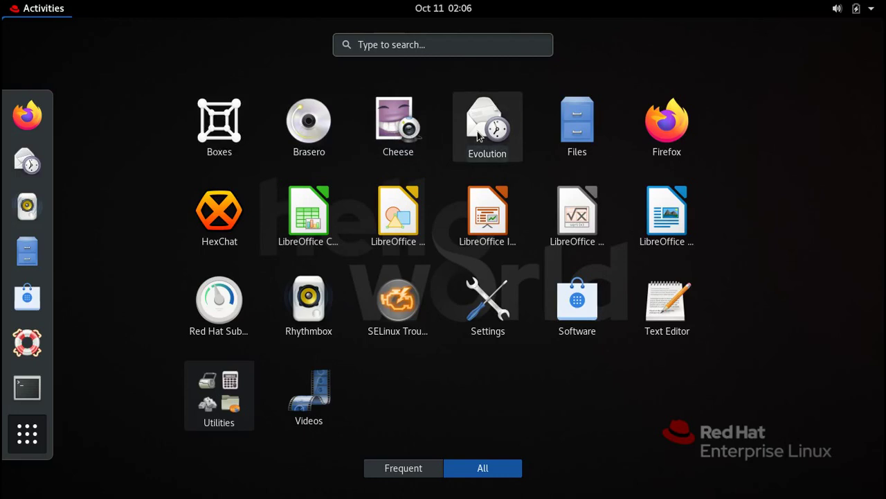
# Close the Files window and display the all-applications grid again.
pyautogui.click(558, 131)
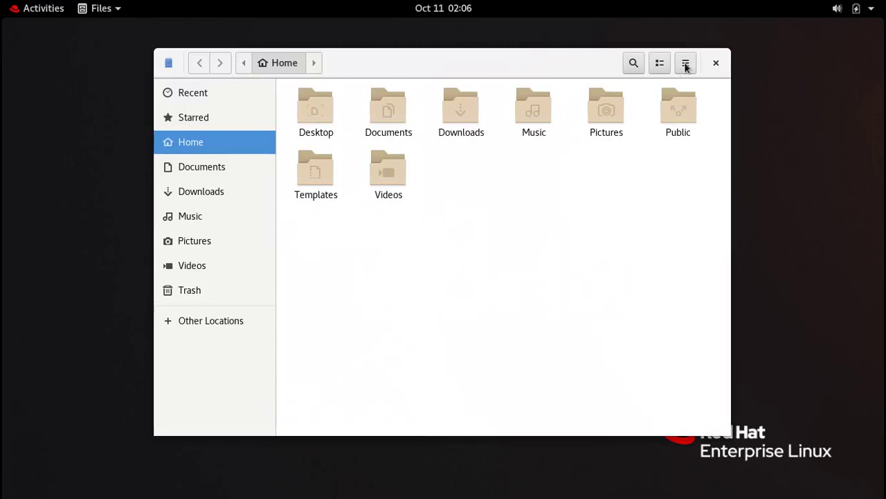
pyautogui.click(685, 64)
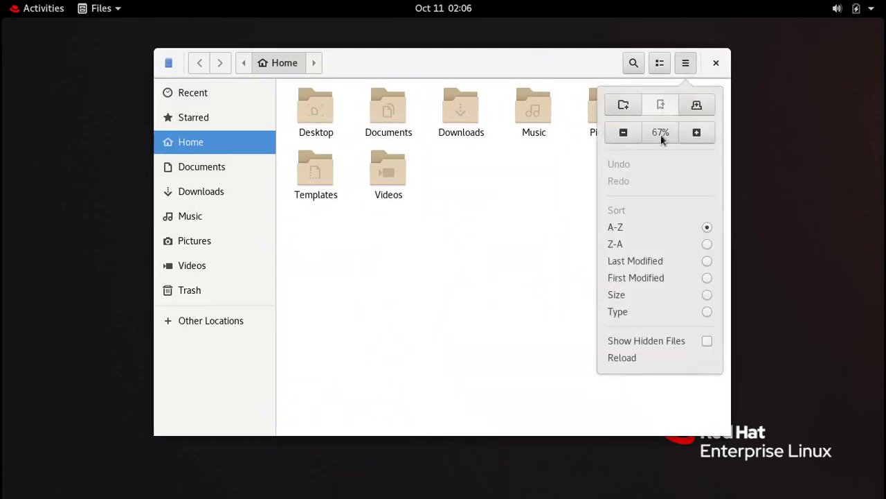
pyautogui.click(545, 221)
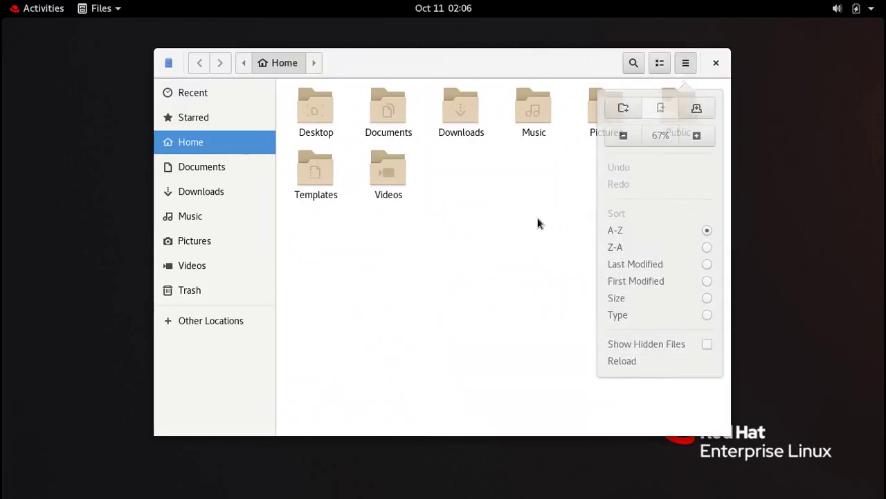
pyautogui.click(716, 64)
pyautogui.press('super')
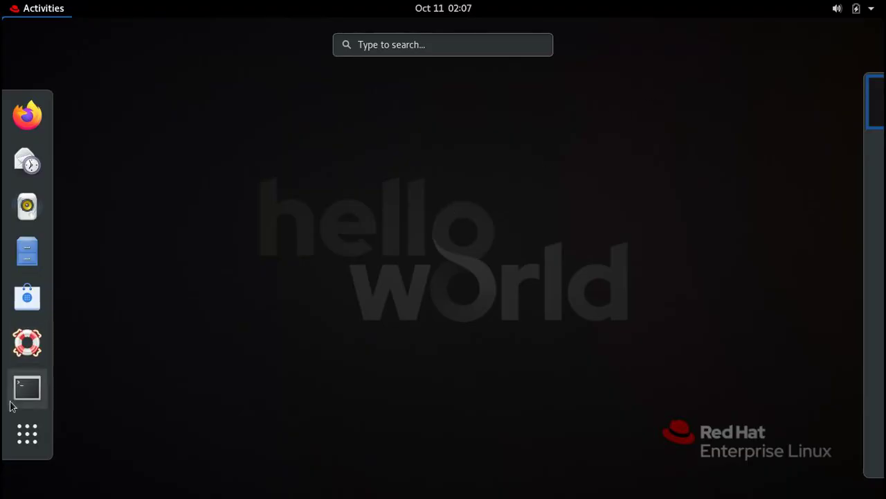
pyautogui.click(27, 433)
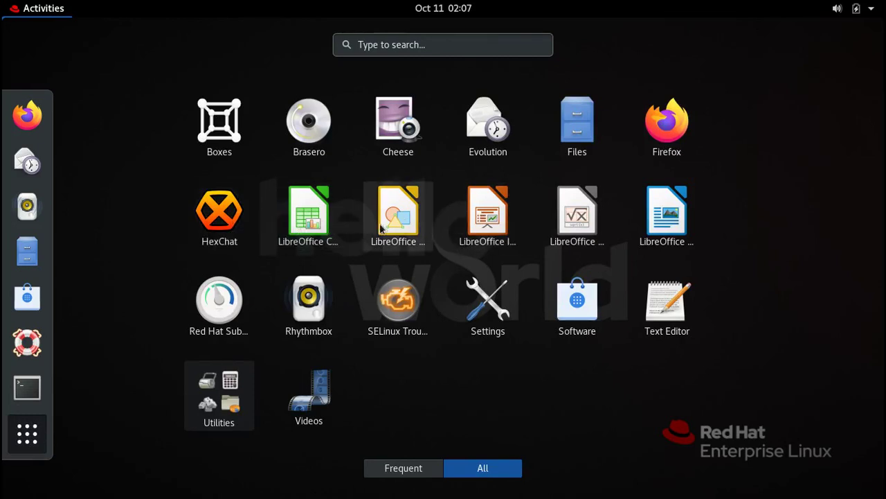
# Start a new LibreOffice Writer document and type 'Ini adalah red hat'.
pyautogui.click(648, 215)
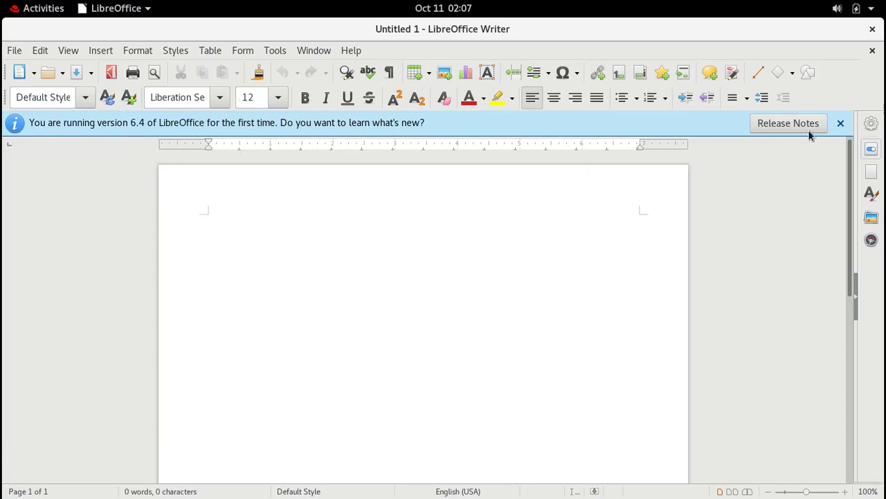
pyautogui.click(840, 123)
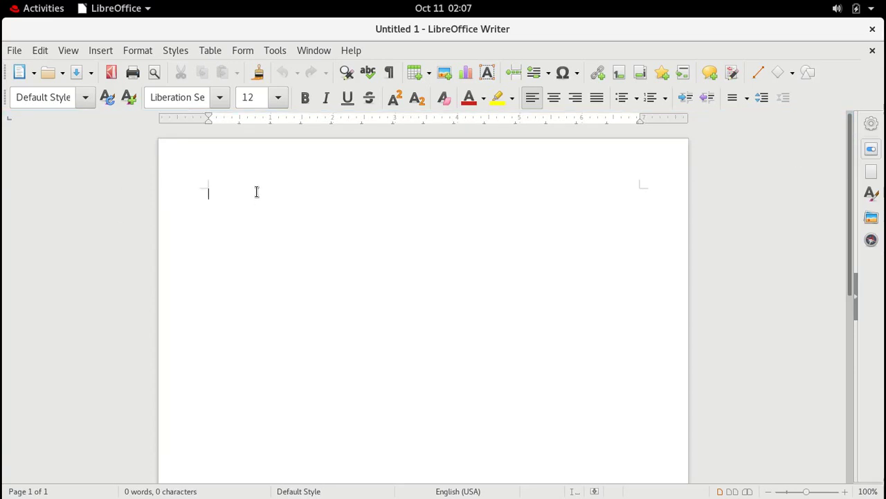
pyautogui.write('Ini adalah red hat')
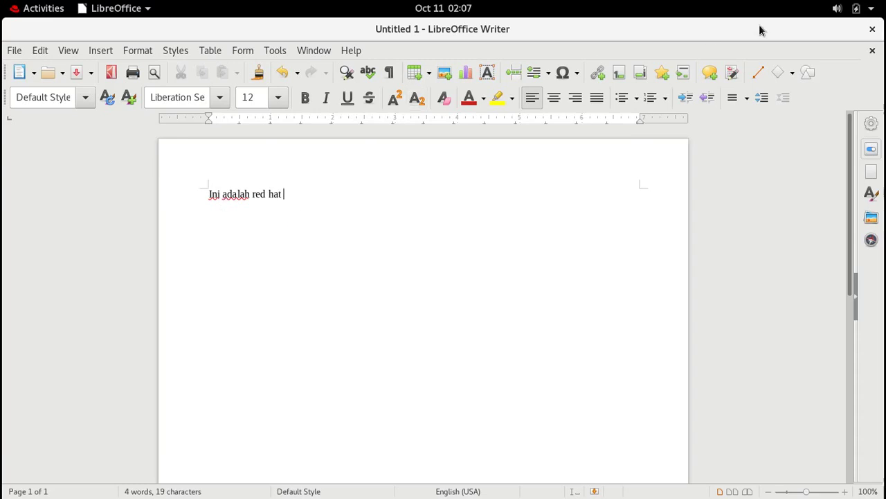
# Close the document with Don't Save, quit LibreOffice, and return to Activities.
pyautogui.click(873, 52)
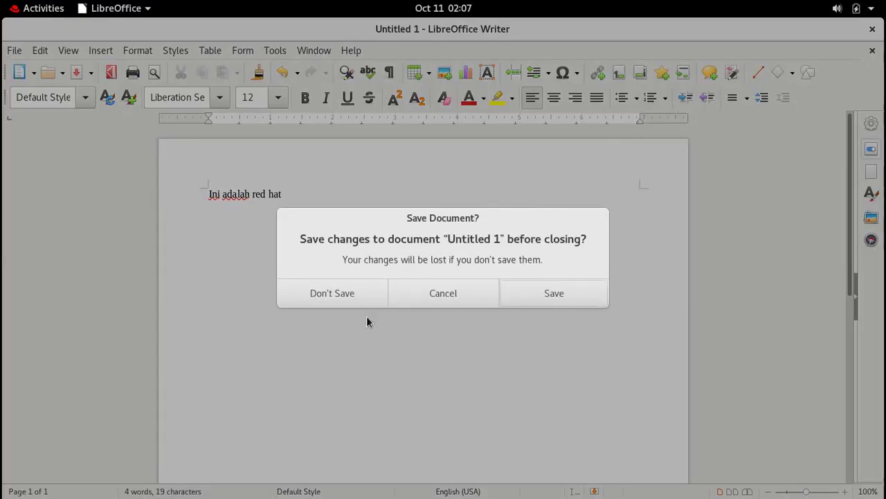
pyautogui.click(338, 298)
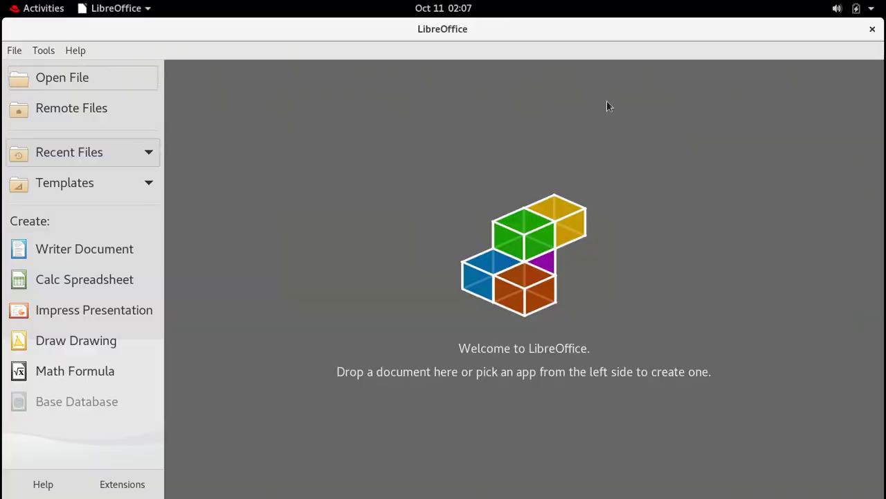
pyautogui.click(872, 29)
pyautogui.click(21, 9)
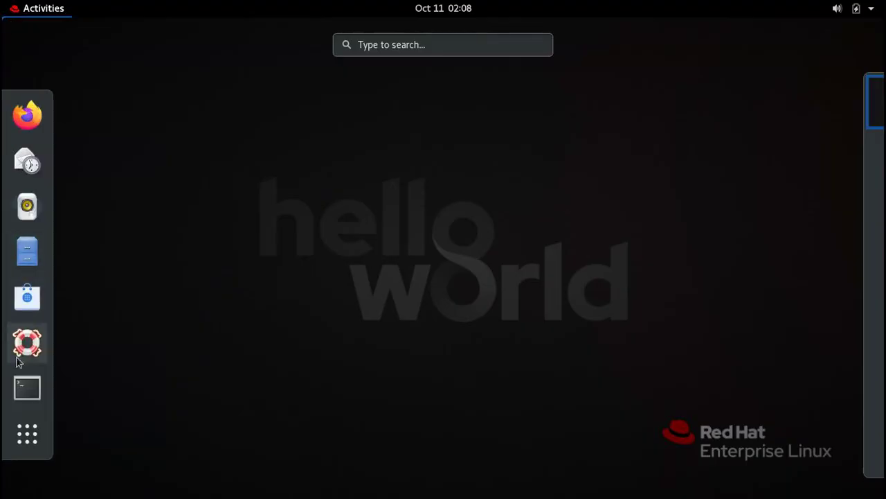
pyautogui.click(27, 434)
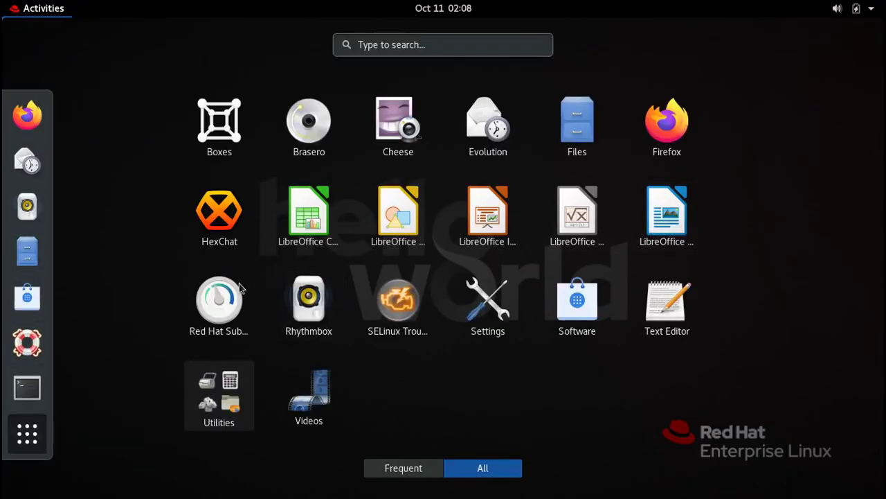
pyautogui.click(291, 305)
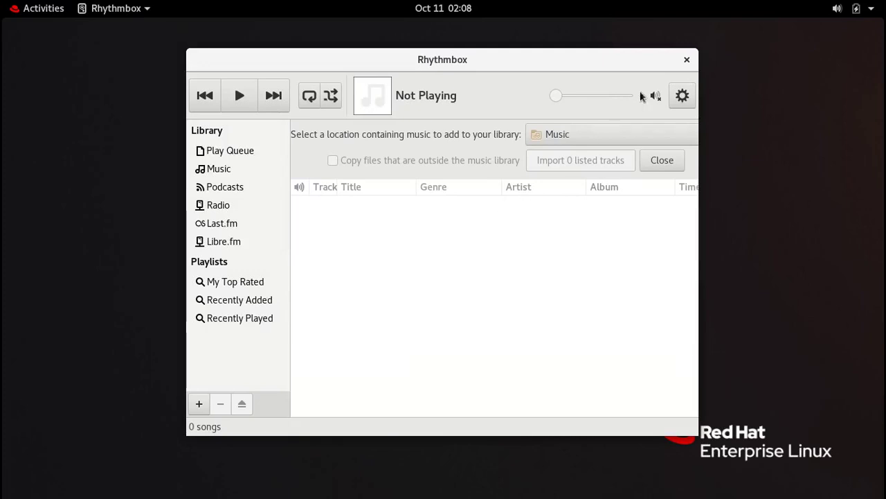
pyautogui.click(686, 60)
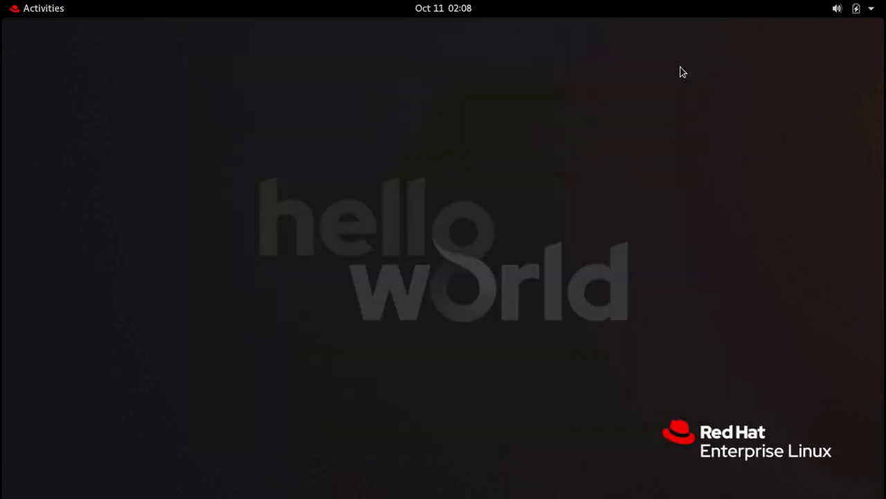
pyautogui.press('super')
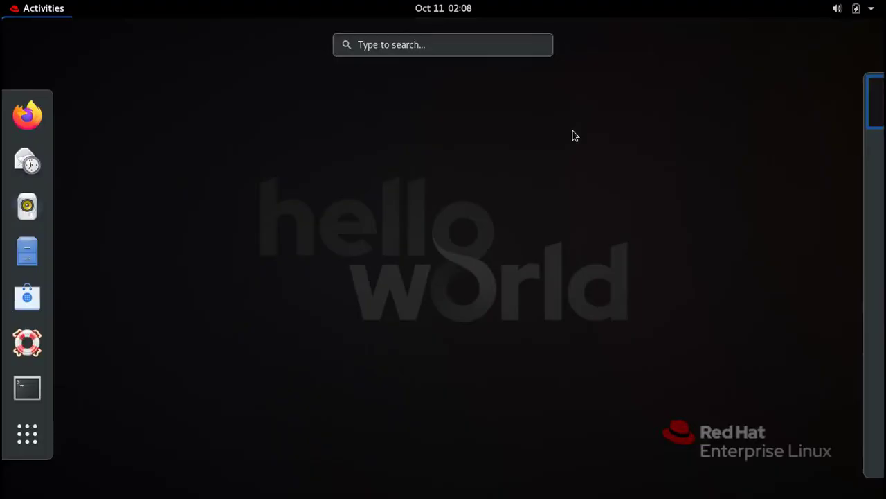
# Launch Red Hat Subscription Manager from the app grid and authenticate with the account password.
pyautogui.click(28, 432)
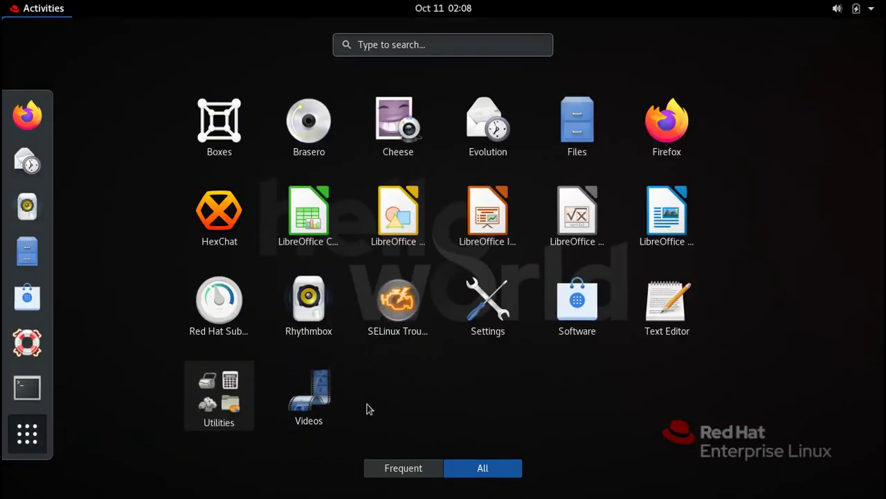
pyautogui.click(219, 305)
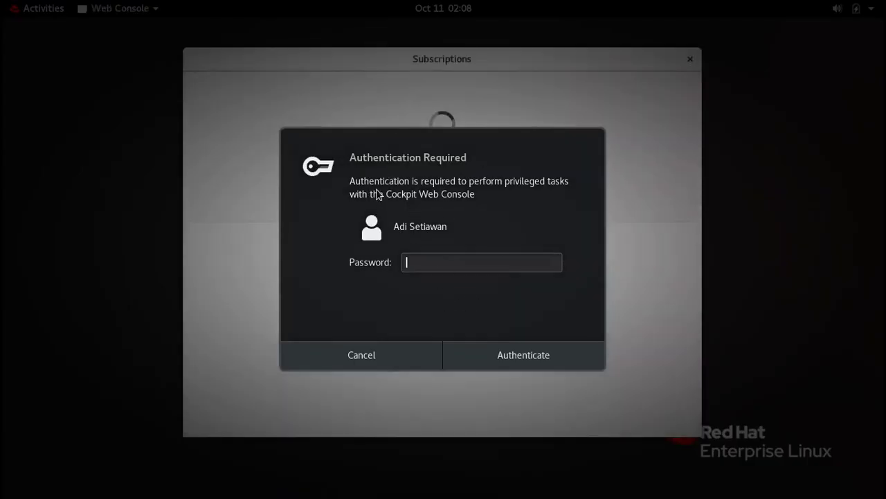
pyautogui.write('********')
pyautogui.press('Return')
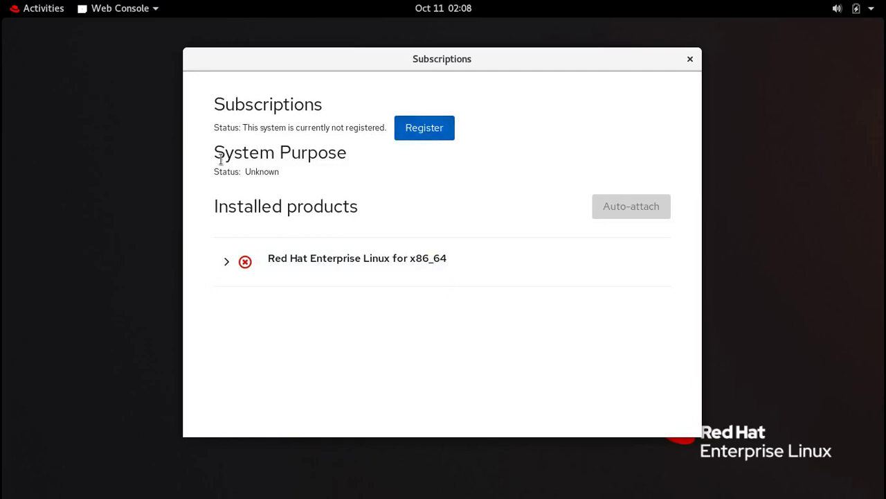
# Expand the RHEL for x86_64 product, showing Not Subscribed, then close the window.
pyautogui.click(223, 263)
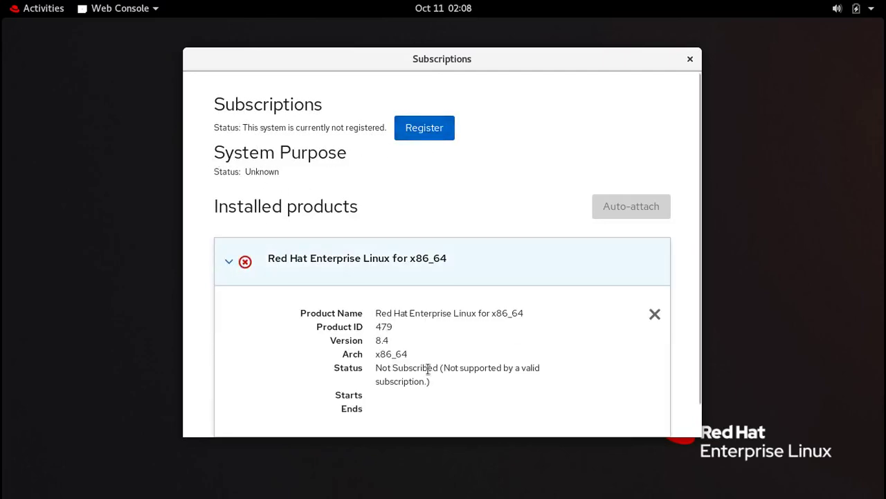
pyautogui.scroll(-1, 431, 370)
pyautogui.scroll(1, 439, 362)
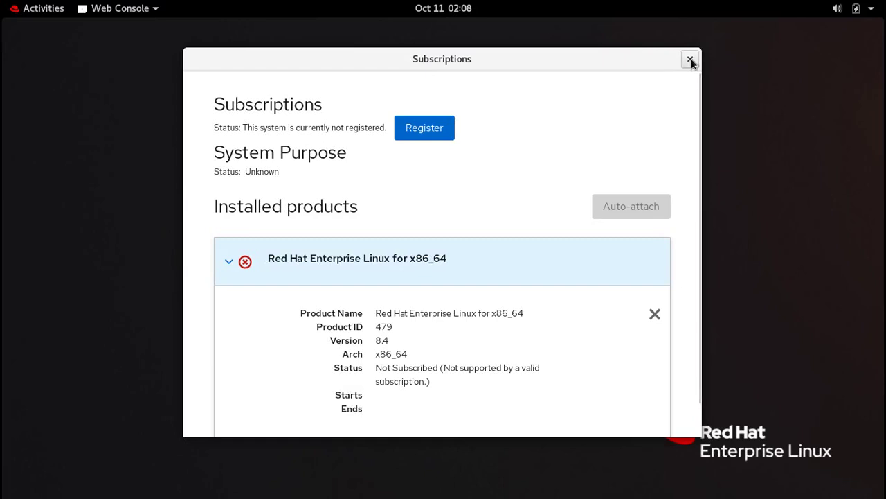
pyautogui.click(690, 60)
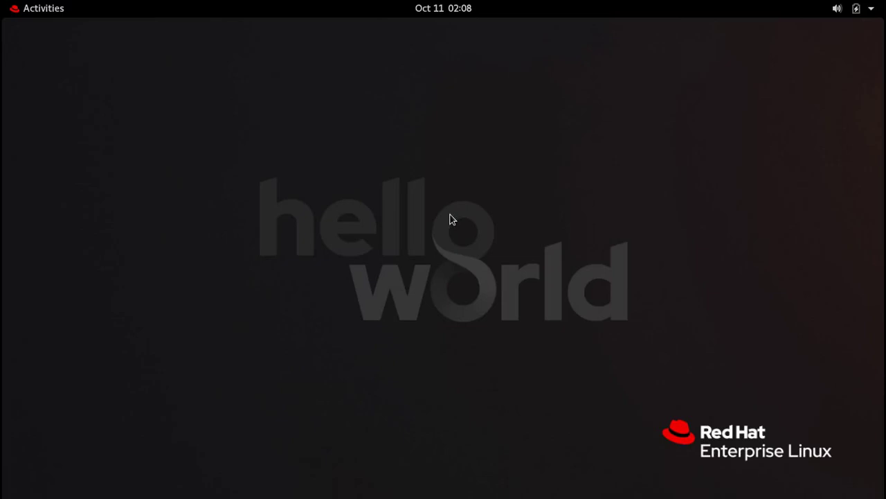
# Launch SELinux Troubleshooter, see No Alerts, close it, and reopen Activities.
pyautogui.press('super')
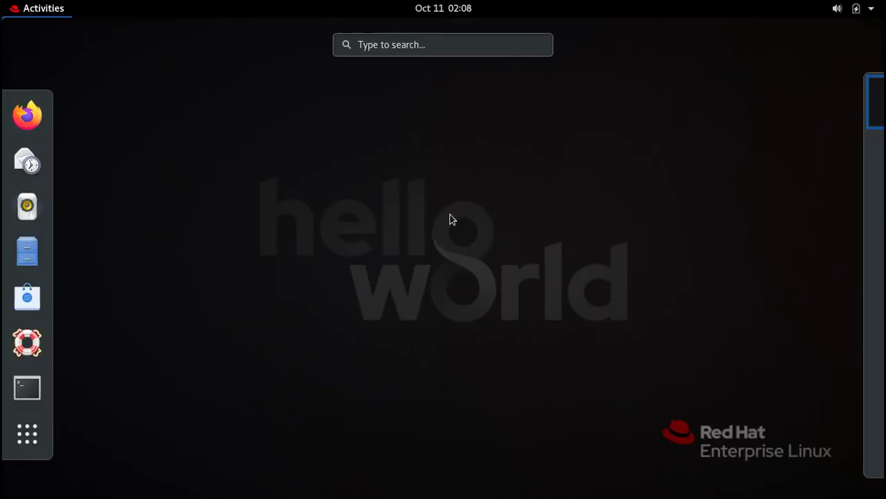
pyautogui.click(21, 440)
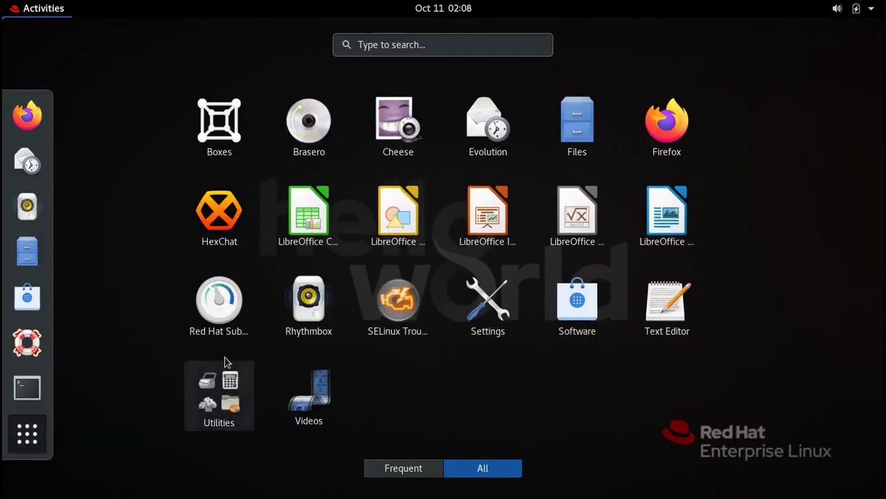
pyautogui.click(396, 312)
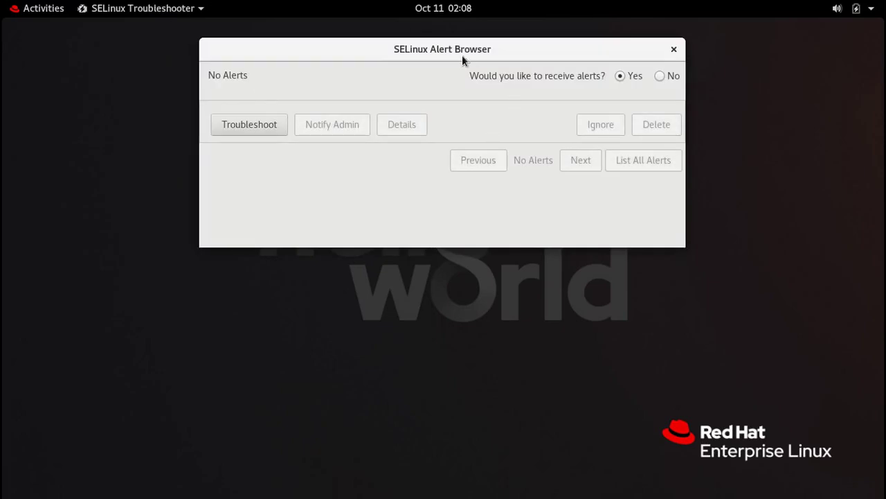
pyautogui.moveTo(462, 54); pyautogui.dragTo(468, 113)
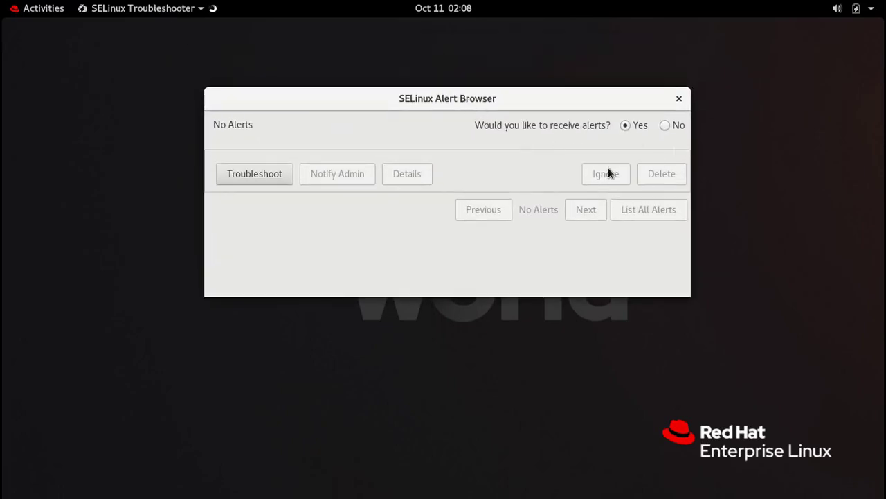
pyautogui.click(679, 99)
pyautogui.click(33, 13)
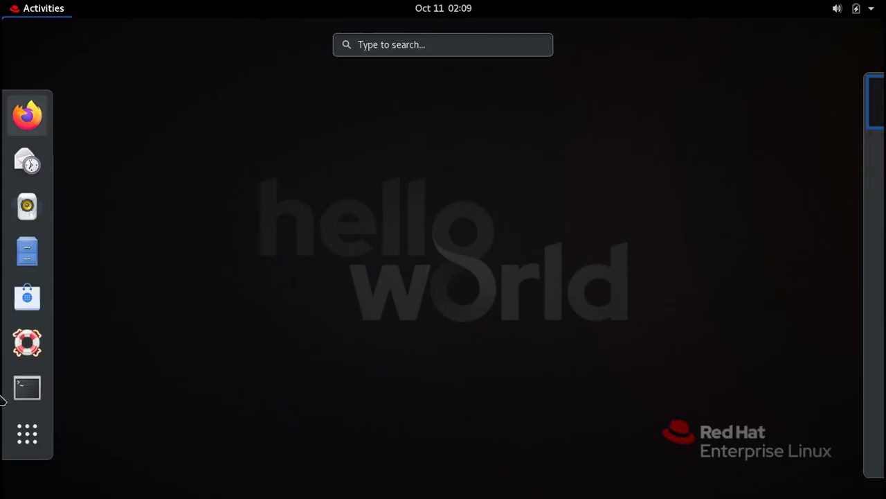
# Launch Settings and view the Date & Time, Users and Default Applications pages.
pyautogui.click(39, 443)
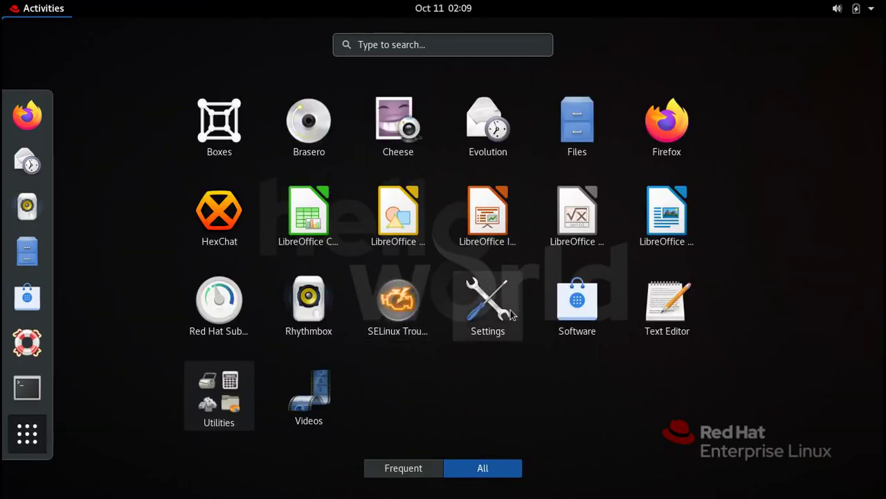
pyautogui.click(489, 301)
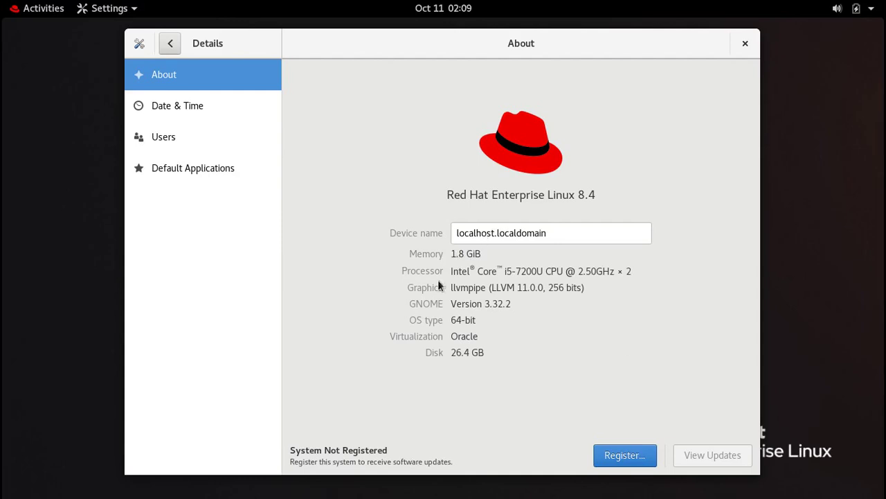
pyautogui.click(183, 111)
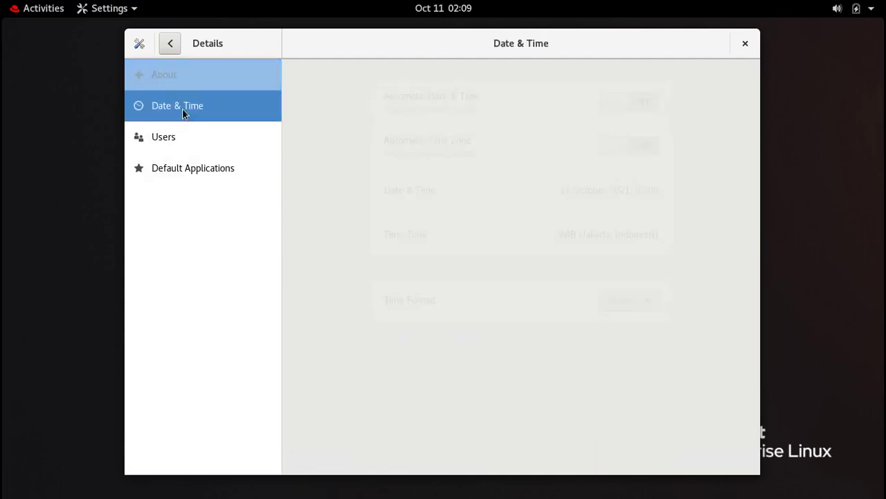
pyautogui.click(188, 138)
pyautogui.click(191, 166)
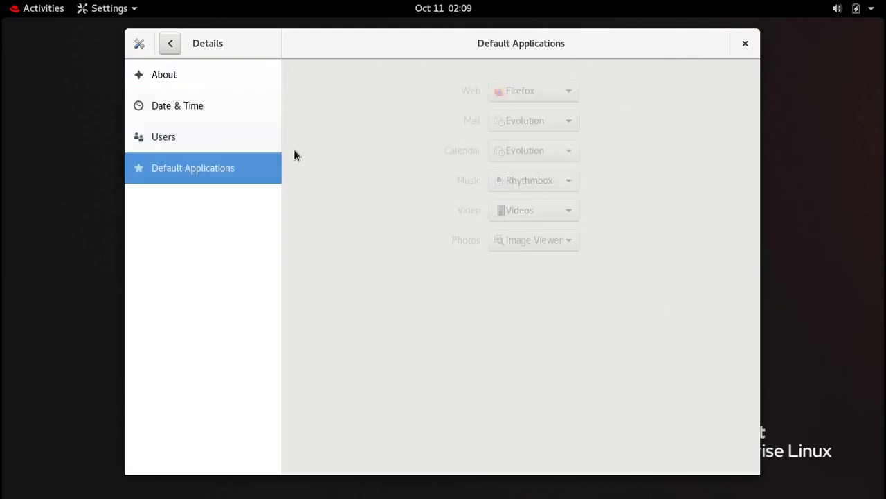
pyautogui.click(170, 44)
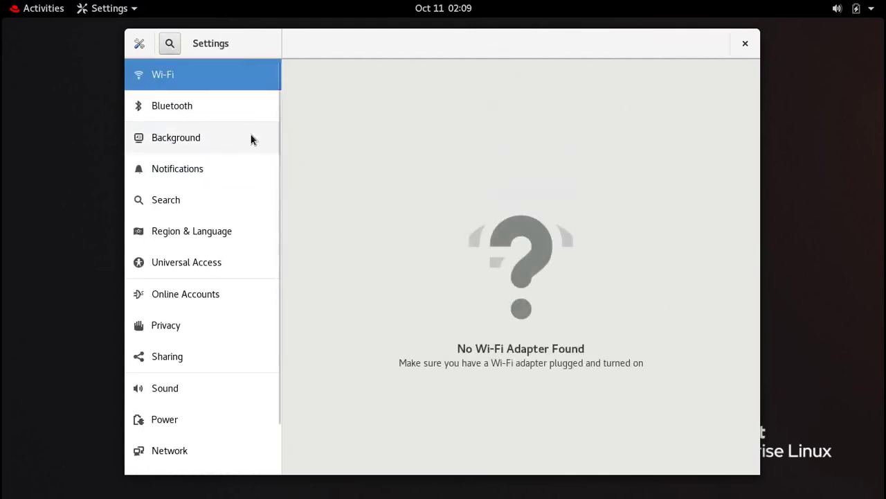
pyautogui.scroll(-2, 150, 198)
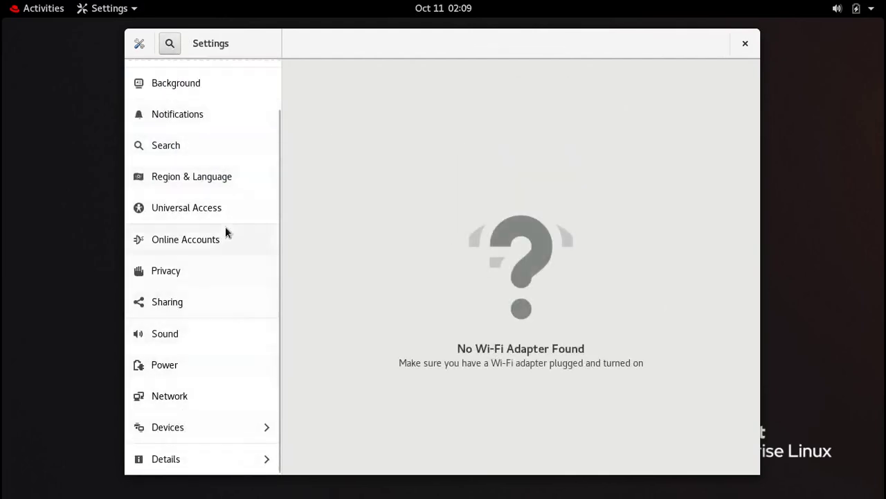
pyautogui.scroll(2, 176, 88)
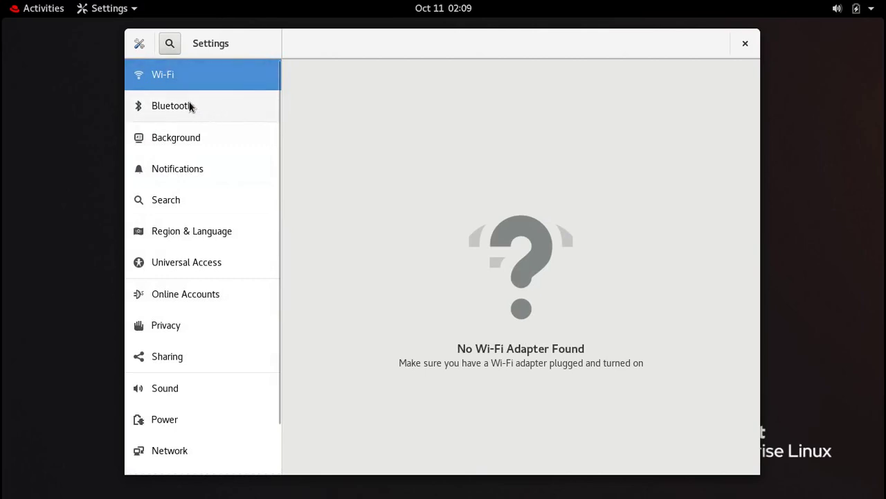
# Browse Bluetooth, Background, Notifications, Search, Region & Language, Universal Access, Online Accounts and Privacy.
pyautogui.click(189, 106)
pyautogui.click(185, 142)
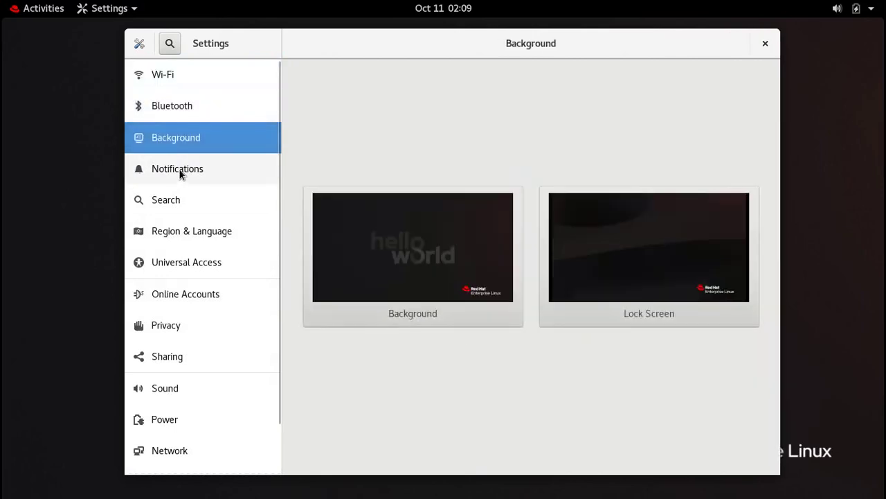
pyautogui.click(179, 170)
pyautogui.click(171, 200)
pyautogui.click(191, 232)
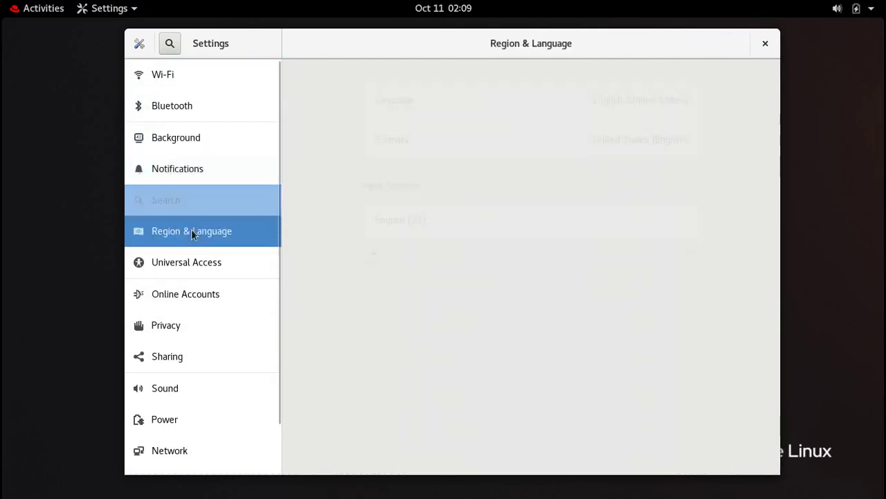
pyautogui.click(191, 262)
pyautogui.click(191, 295)
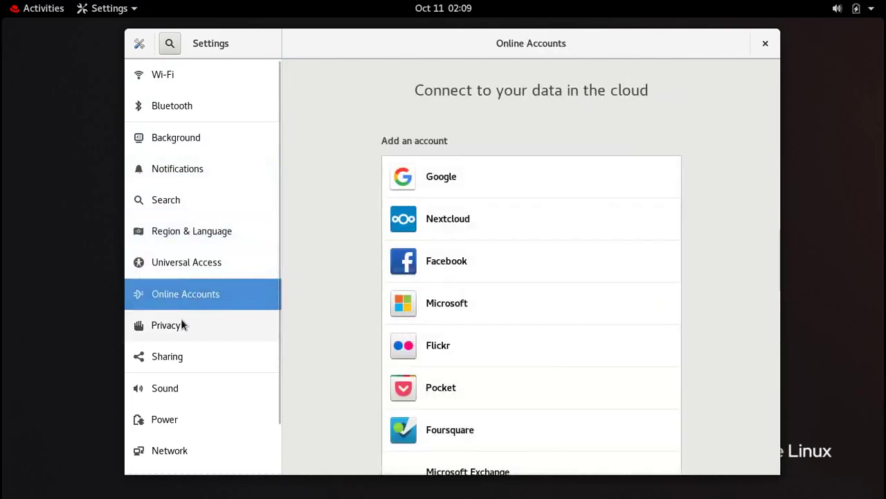
pyautogui.click(182, 325)
# View Sharing, Sound, Power, Network and Devices > Displays, then close Settings.
pyautogui.click(180, 363)
pyautogui.click(178, 385)
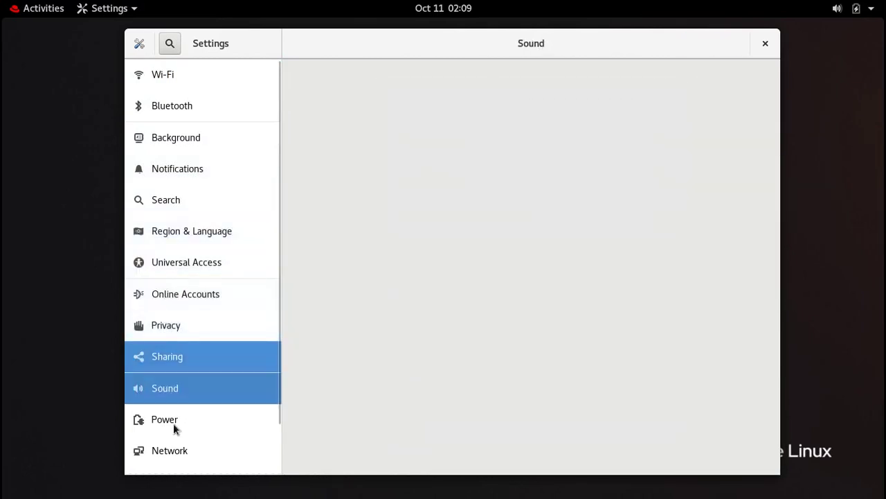
pyautogui.click(173, 423)
pyautogui.click(185, 451)
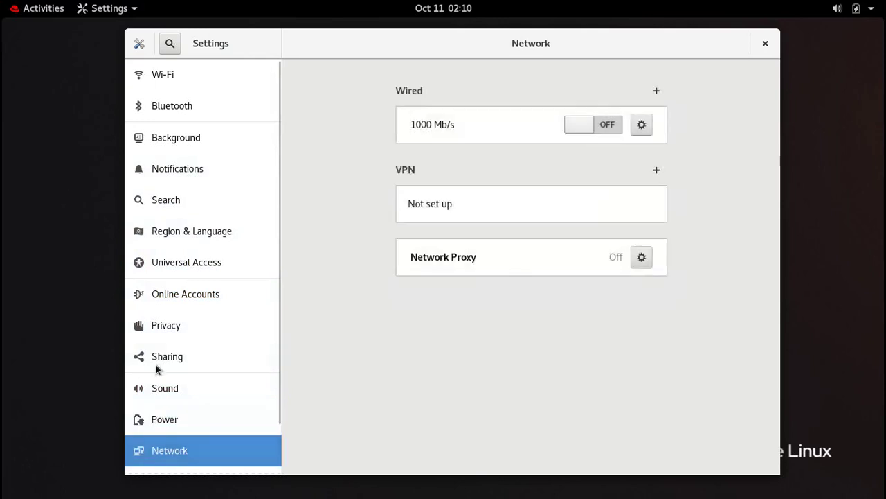
pyautogui.scroll(-2, 155, 363)
pyautogui.click(196, 434)
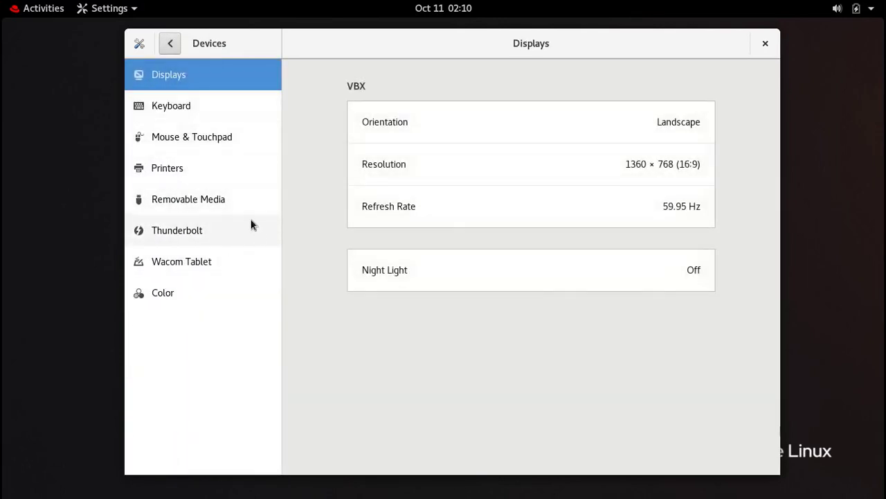
pyautogui.click(767, 44)
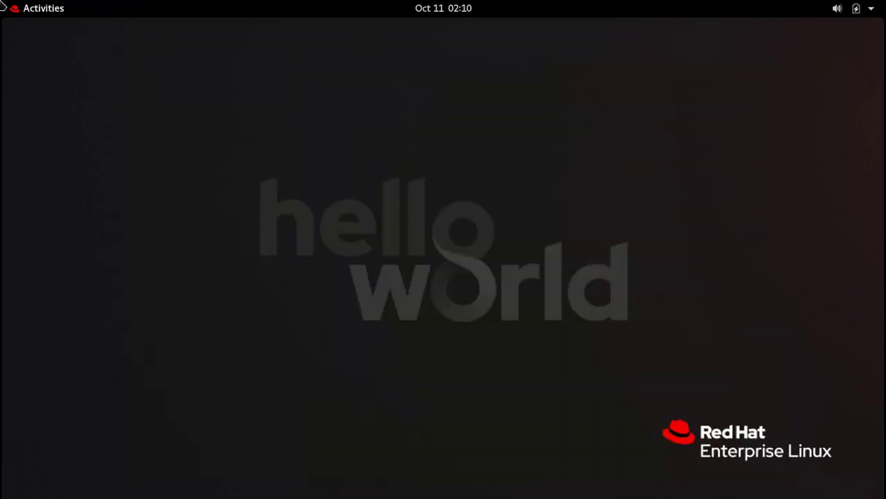
# Launch Text Editor from the all-applications grid.
pyautogui.moveTo(2, 3)
pyautogui.click(27, 434)
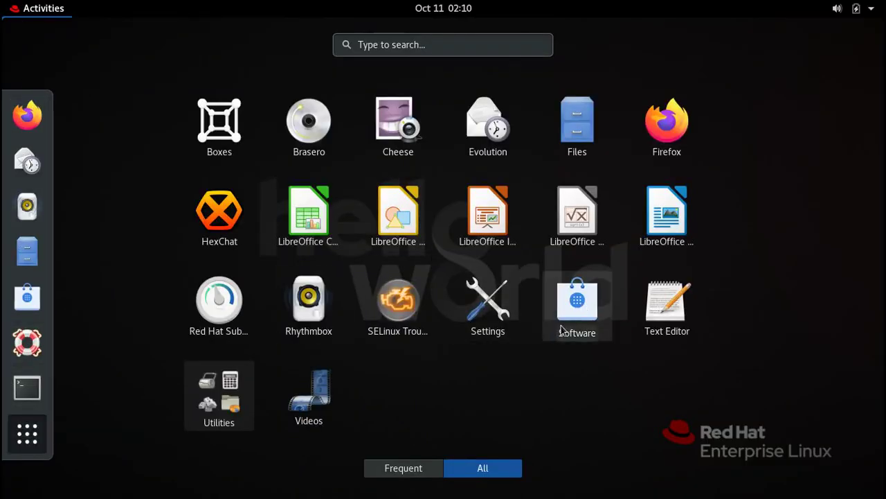
pyautogui.click(659, 300)
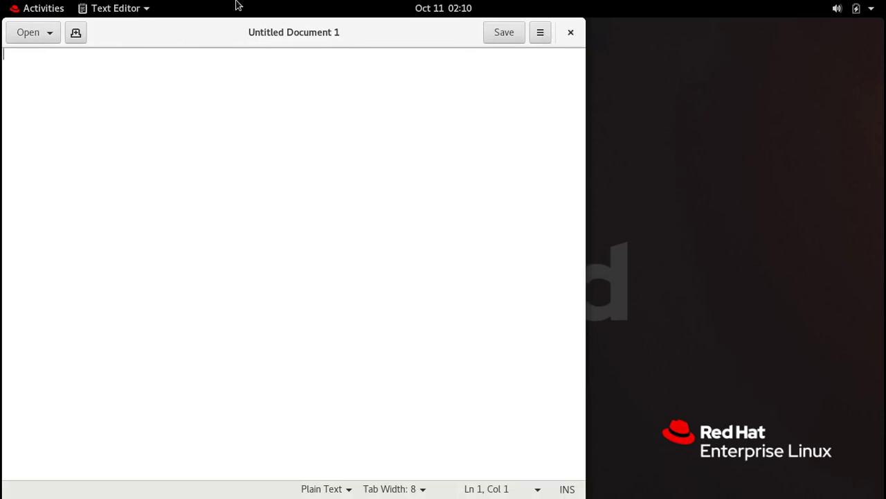
# Browse the Utilities app folder, then close the empty Untitled Document 1 window from the overview.
pyautogui.click(29, 6)
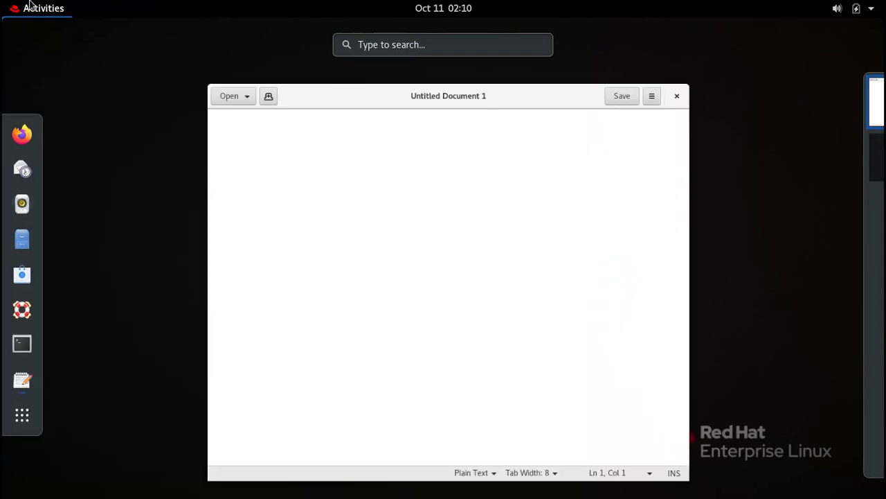
pyautogui.click(22, 415)
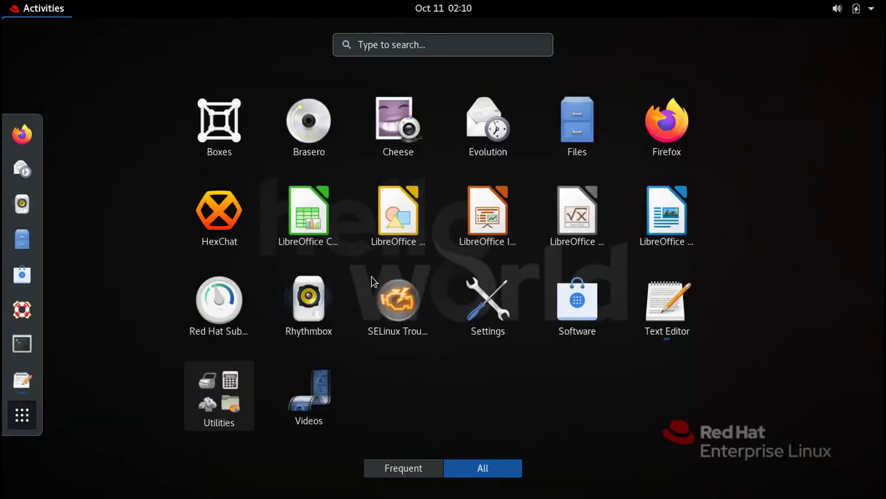
pyautogui.click(230, 413)
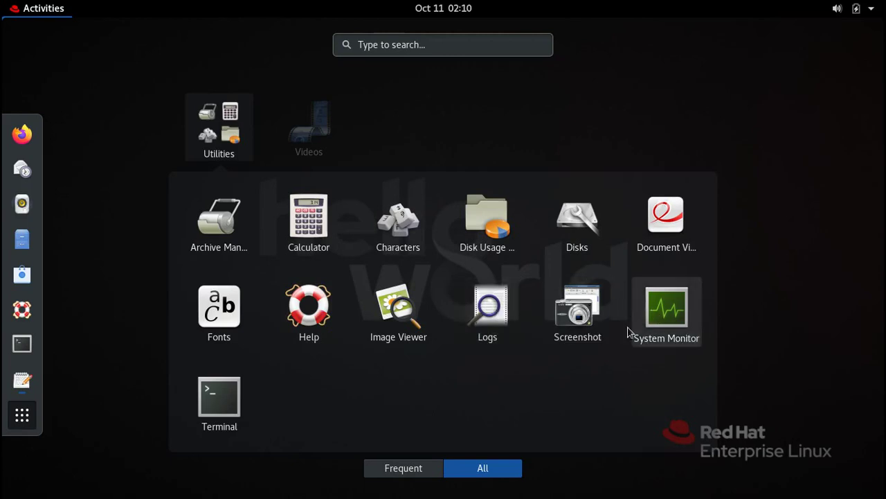
pyautogui.click(23, 415)
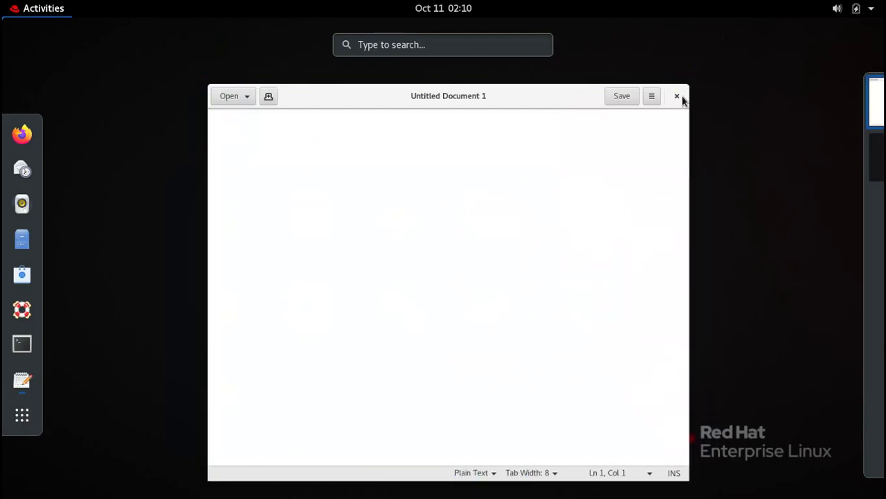
pyautogui.click(690, 84)
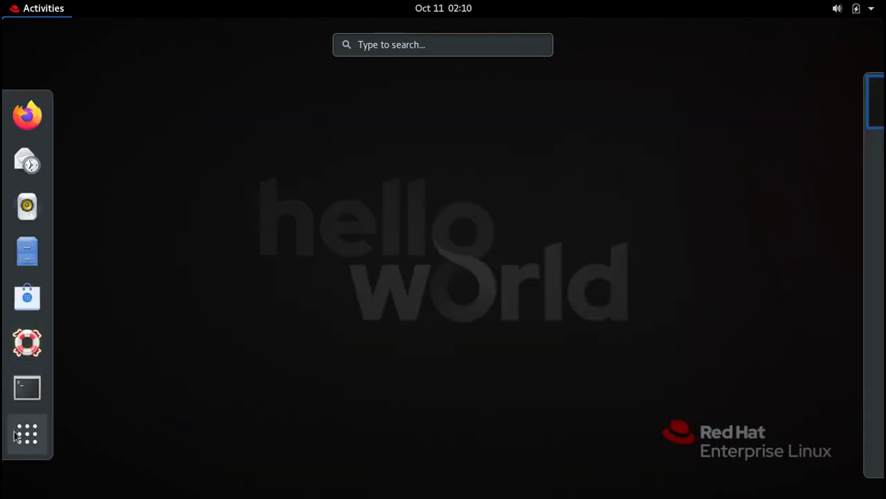
# Launch a terminal and run top to check 184 tasks and 1853.6 MiB total memory, then quit.
pyautogui.click(25, 387)
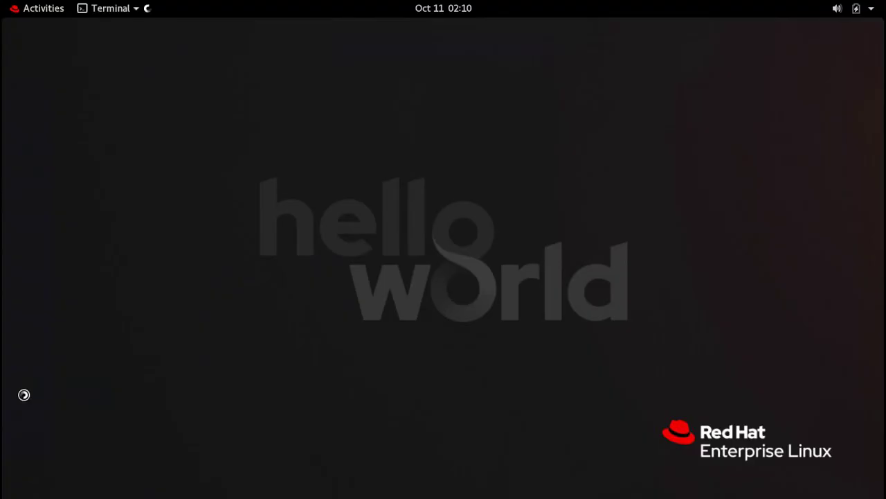
pyautogui.write('top')
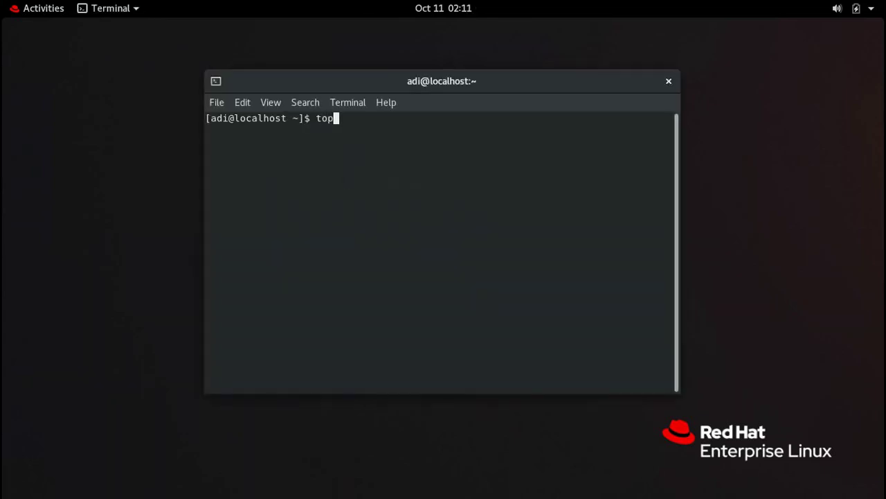
pyautogui.press('Return')
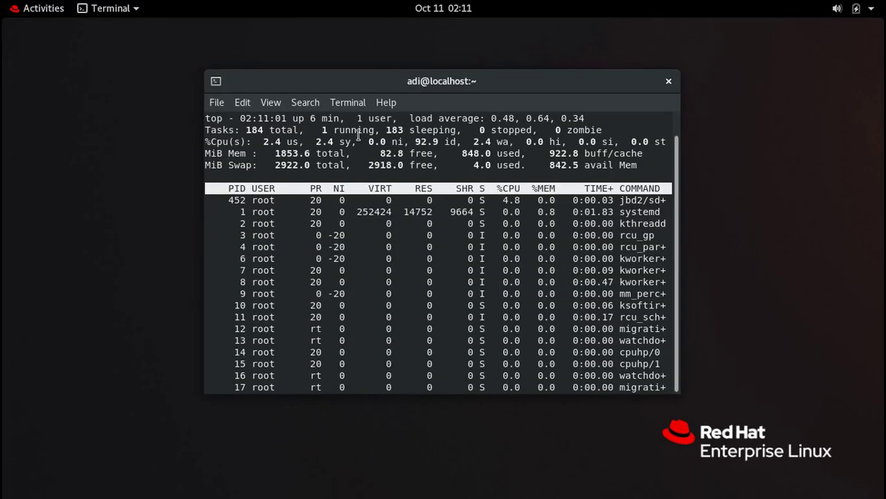
pyautogui.doubleClick(470, 153)
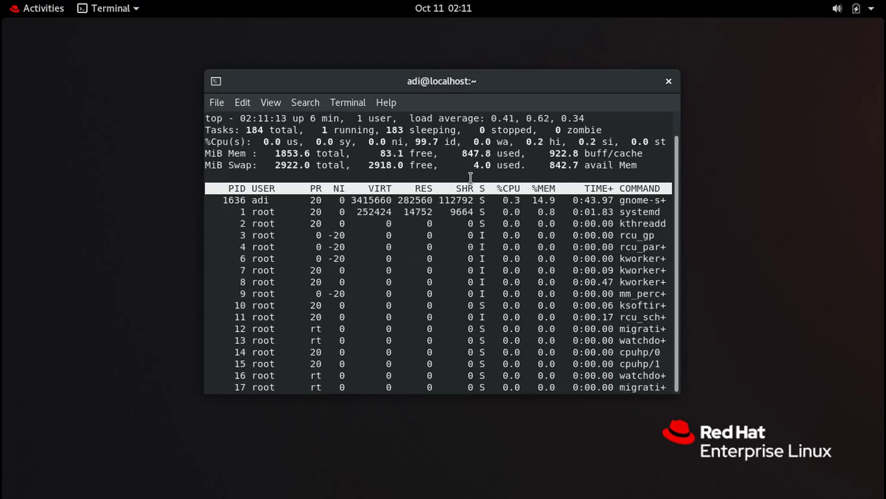
pyautogui.press('q')
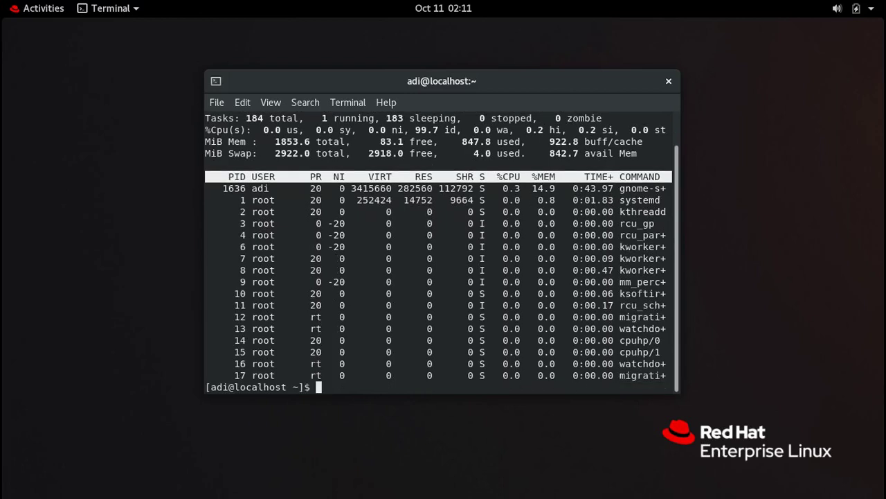
# Clear the screen, run uname -a, highlight kernel 4.18.0-305.el8.x86_64, and close the terminal.
pyautogui.hotkey('ctrl', 'l')
pyautogui.write('u')
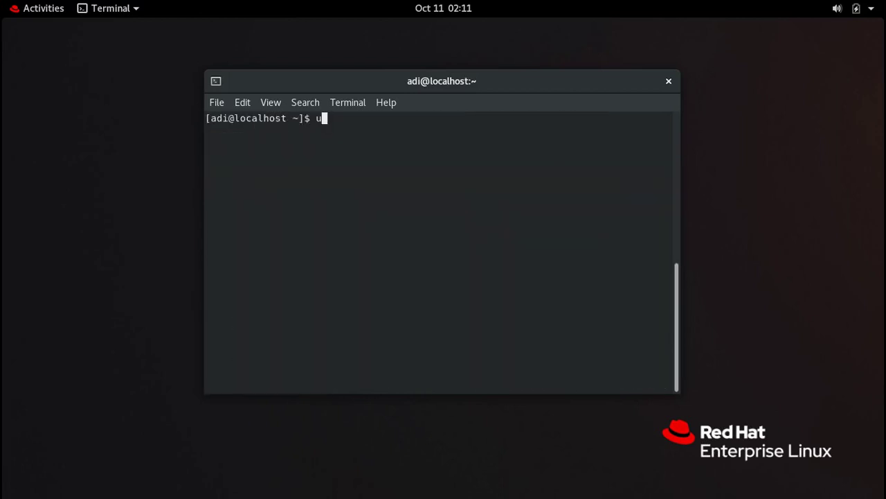
pyautogui.write('name -a')
pyautogui.press('Return')
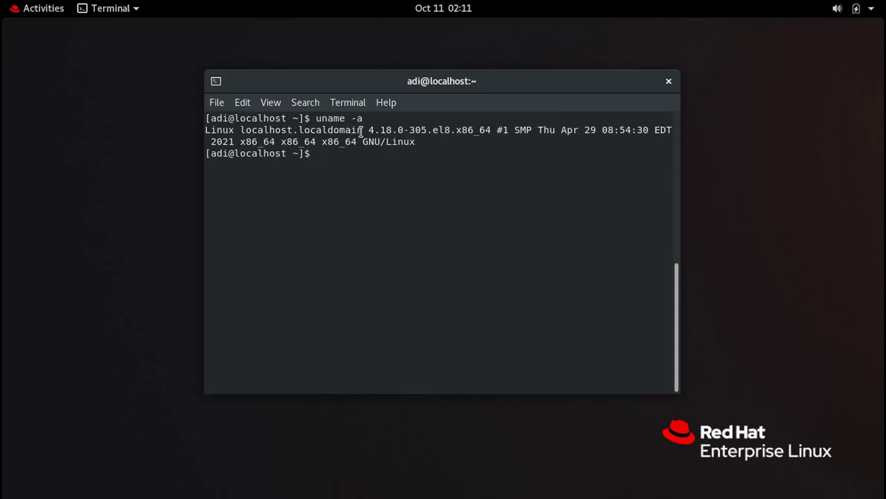
pyautogui.moveTo(362, 130); pyautogui.dragTo(488, 130)
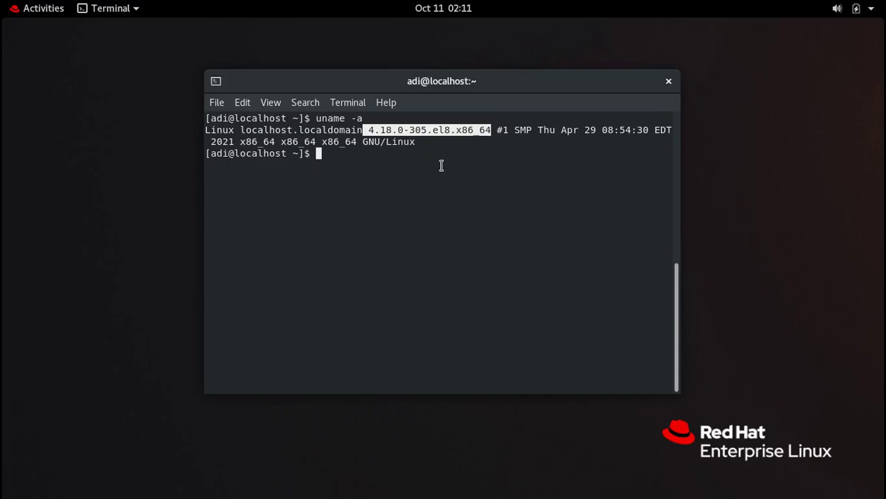
pyautogui.click(438, 143)
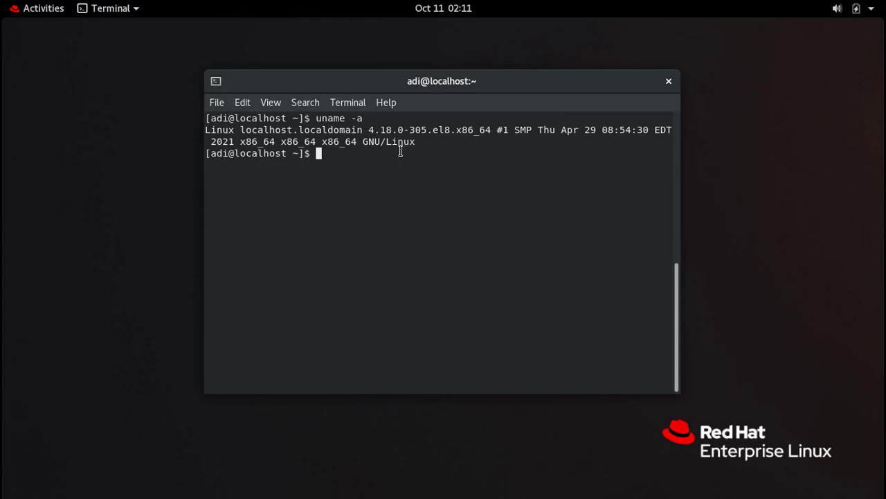
pyautogui.moveTo(370, 130); pyautogui.dragTo(491, 130)
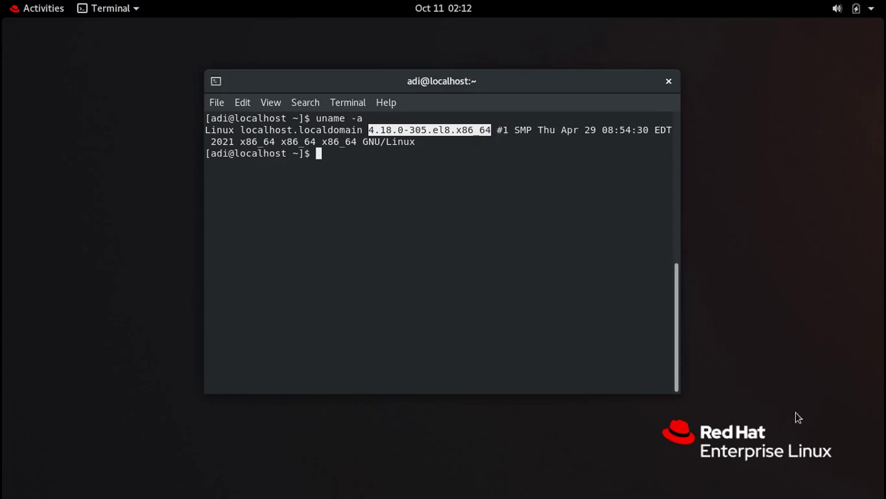
pyautogui.click(576, 160)
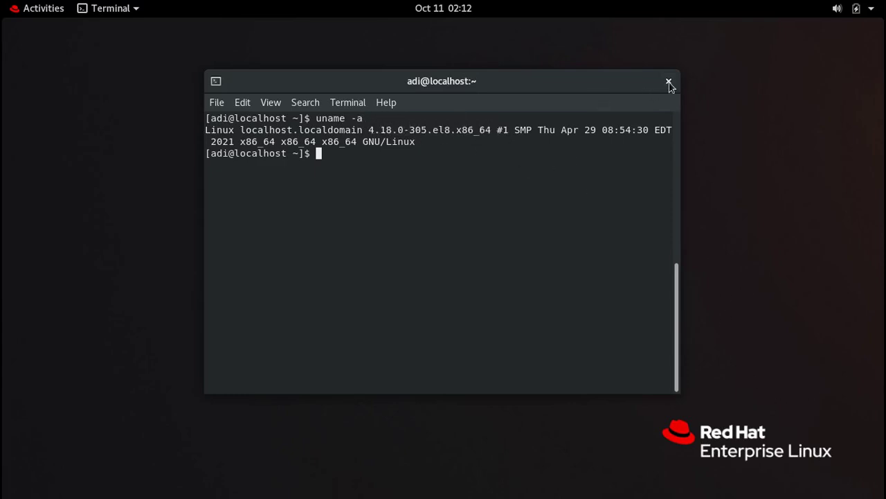
pyautogui.click(669, 82)
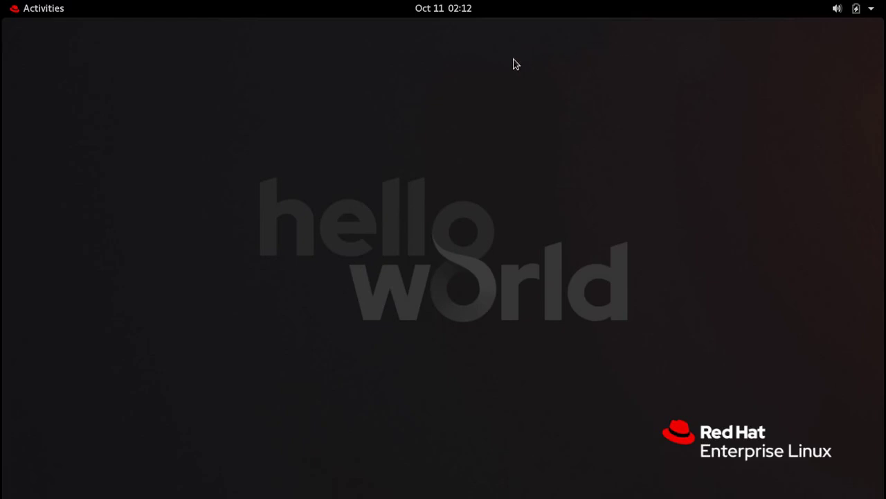
pyautogui.click(14, 7)
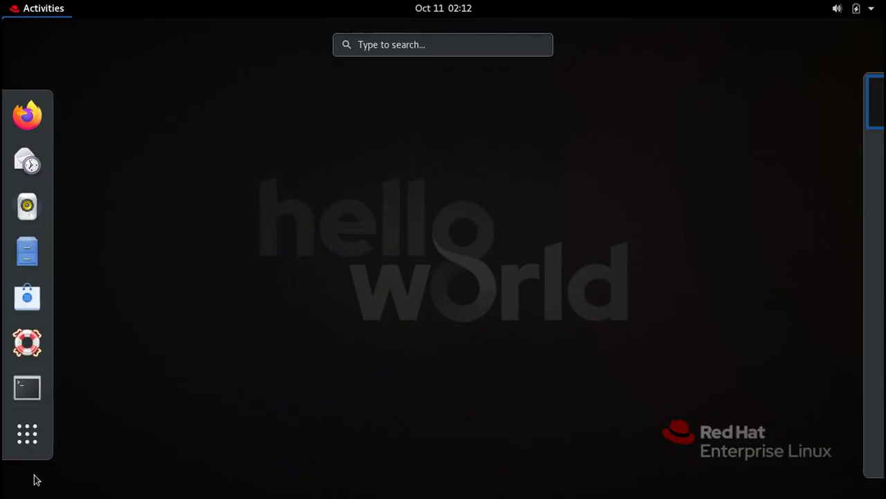
pyautogui.click(27, 433)
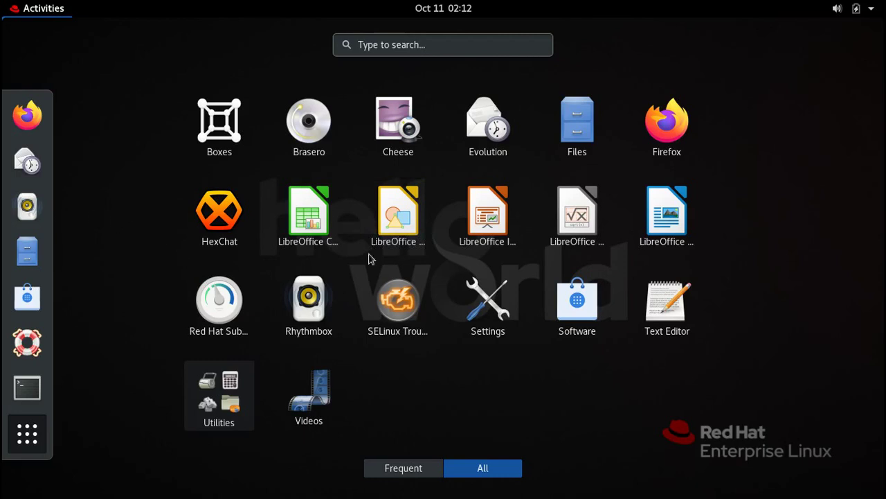
pyautogui.click(29, 438)
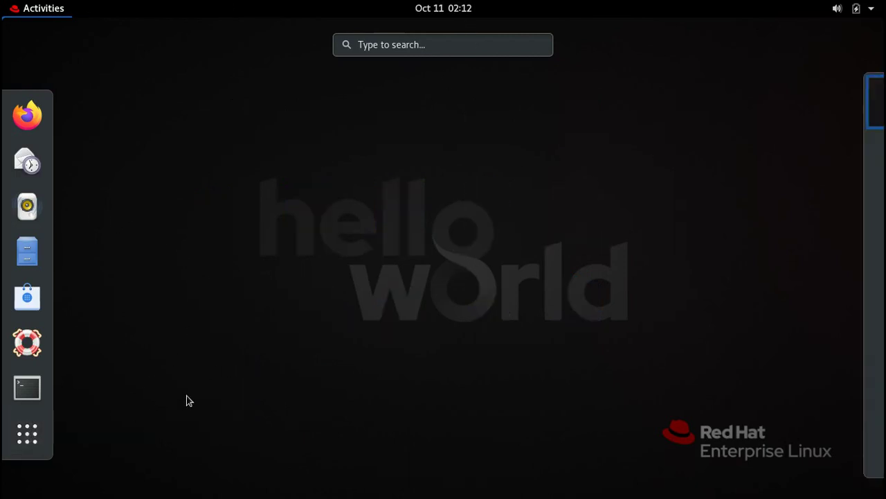
pyautogui.click(189, 401)
# Open background settings from the desktop menu and apply the first dark wallpaper.
pyautogui.rightClick(388, 151)
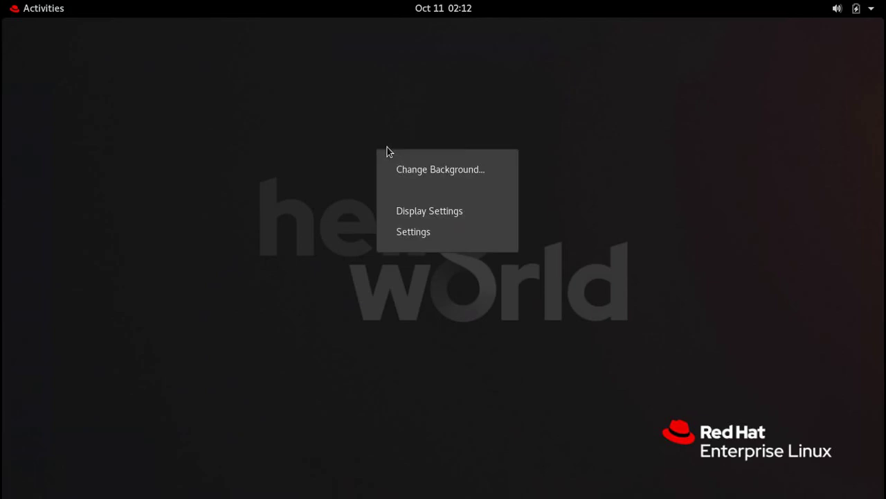
pyautogui.click(417, 170)
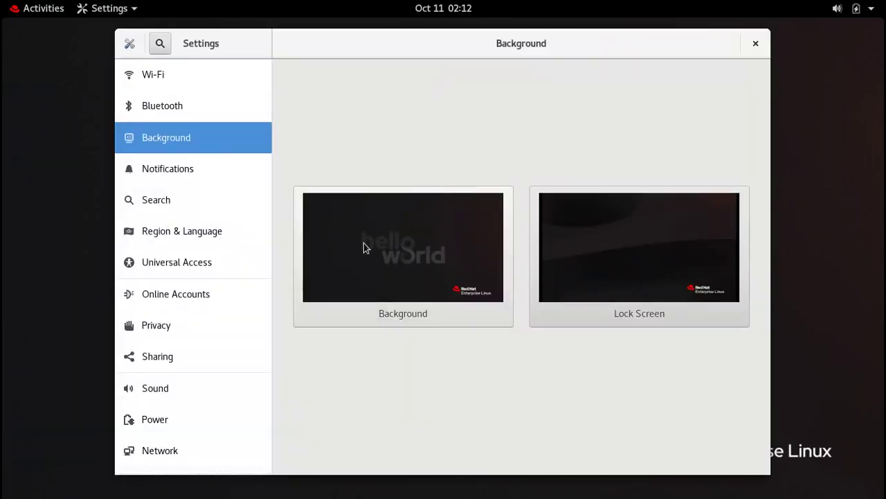
pyautogui.click(364, 244)
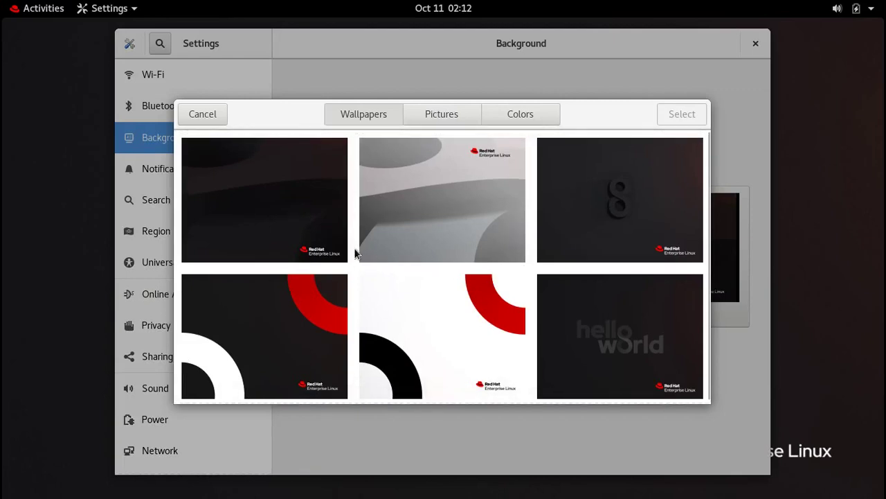
pyautogui.click(331, 219)
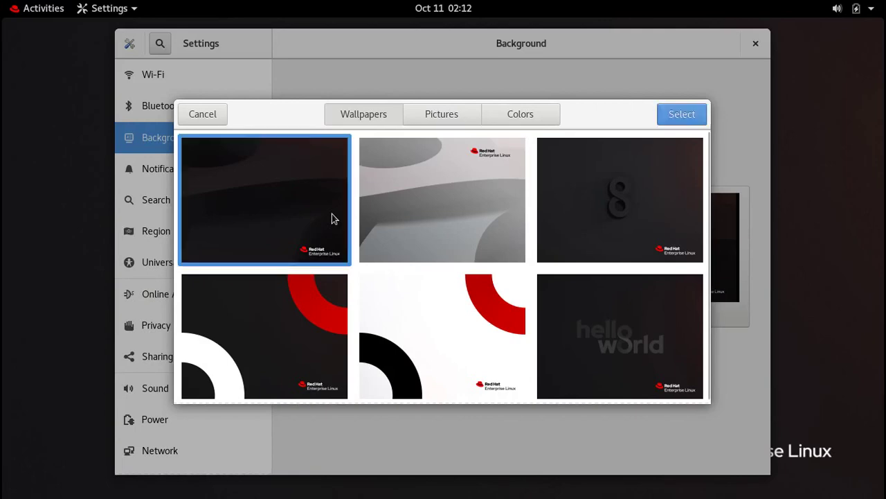
pyautogui.click(682, 114)
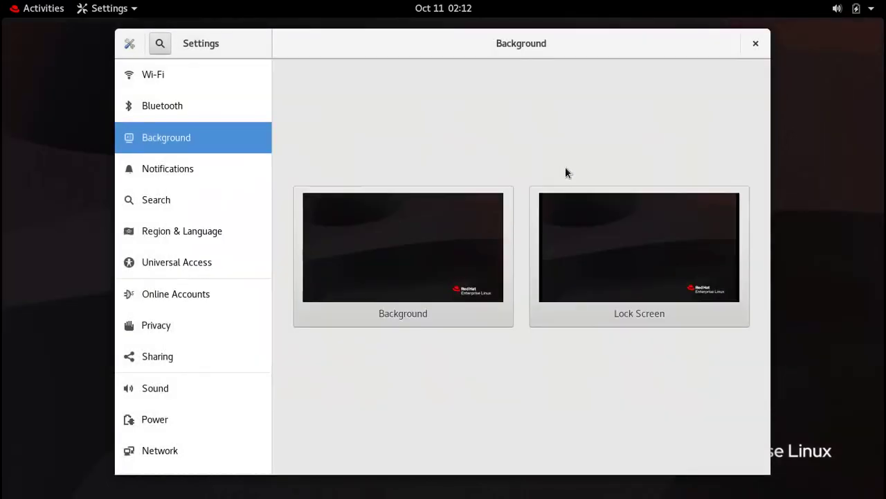
pyautogui.moveTo(570, 37); pyautogui.dragTo(541, 75)
# Switch the desktop background to the wallpaper with the 8.
pyautogui.click(426, 234)
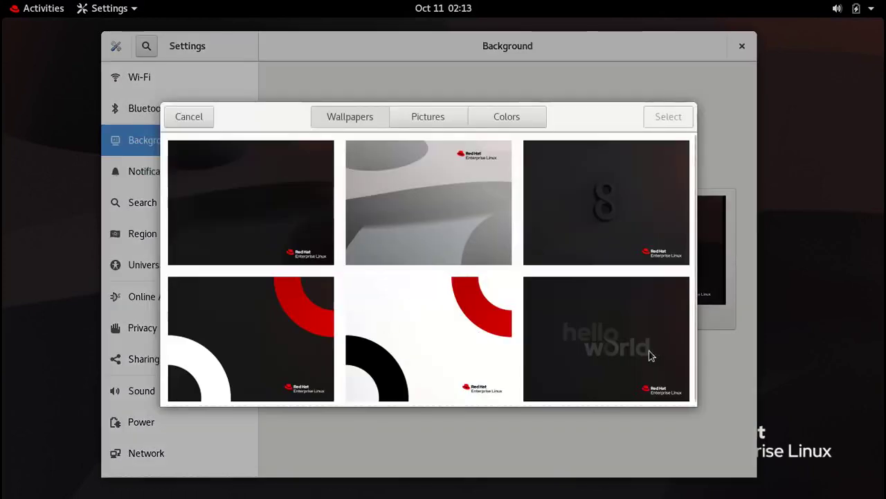
pyautogui.click(603, 220)
pyautogui.click(673, 121)
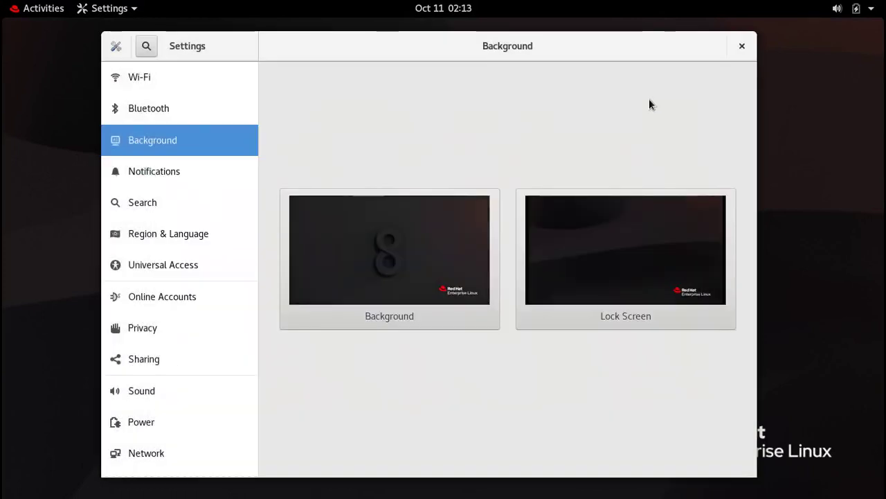
pyautogui.moveTo(601, 54)
pyautogui.mouseDown()
pyautogui.moveTo(662, 473)
pyautogui.moveTo(649, 63)
pyautogui.moveTo(606, 40)
pyautogui.mouseUp()
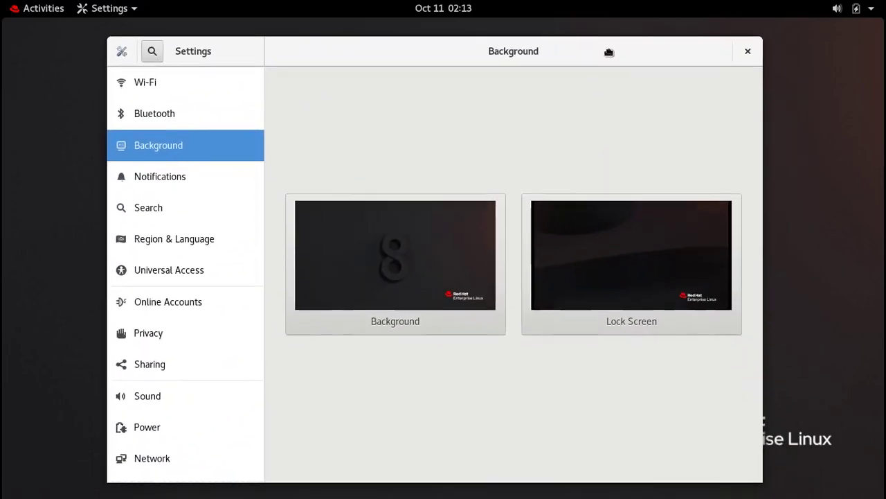
# Look at the lock screen, Pictures and colour options, then set a teal solid-colour background.
pyautogui.click(650, 262)
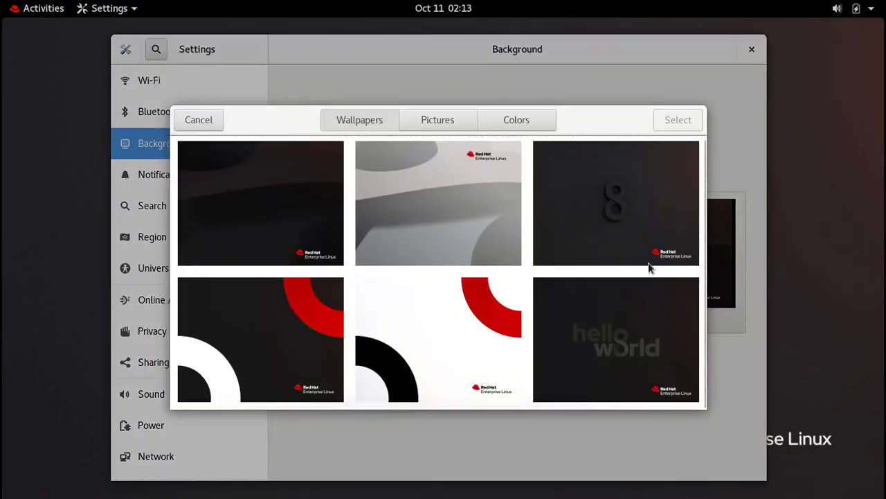
pyautogui.click(201, 122)
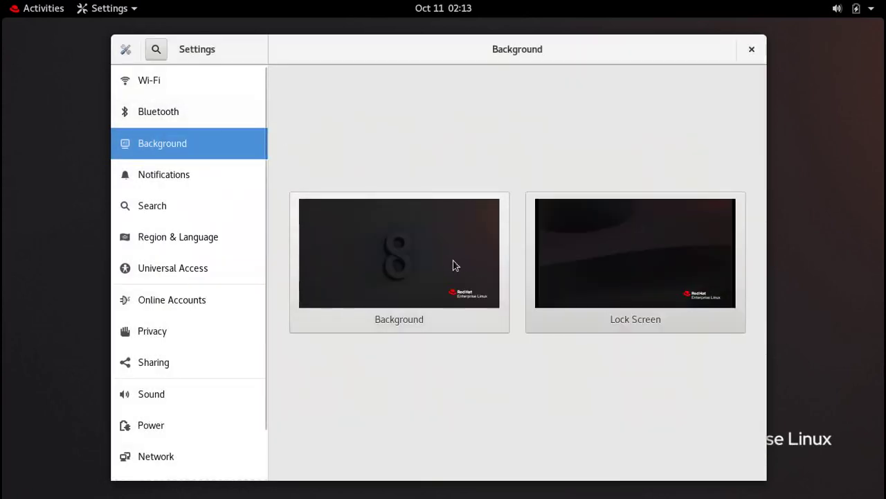
pyautogui.click(504, 235)
pyautogui.click(454, 120)
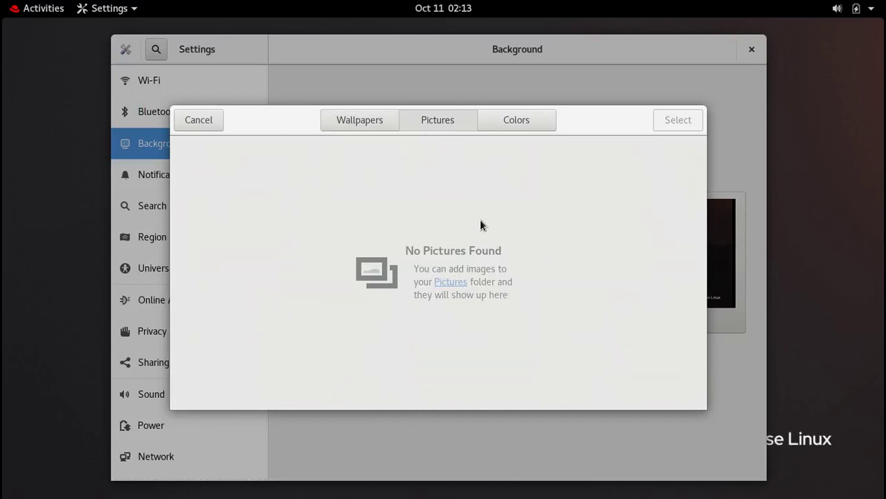
pyautogui.click(513, 119)
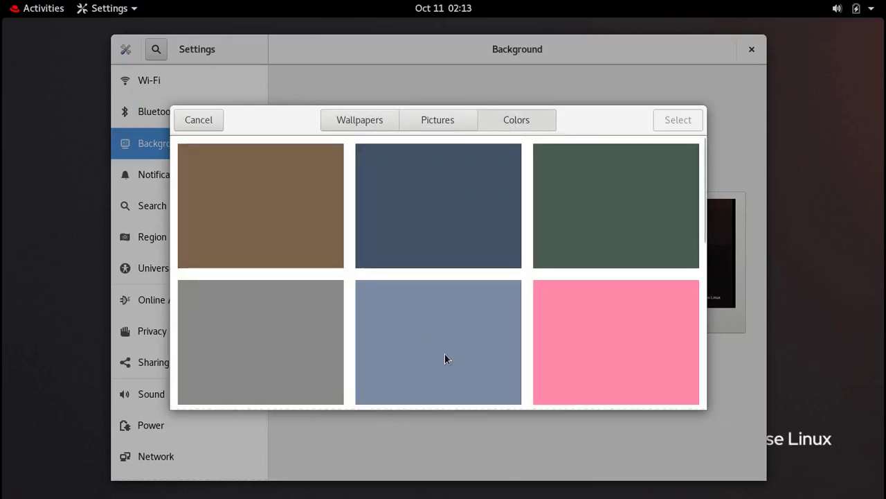
pyautogui.scroll(-3, 436, 354)
pyautogui.scroll(-3, 424, 360)
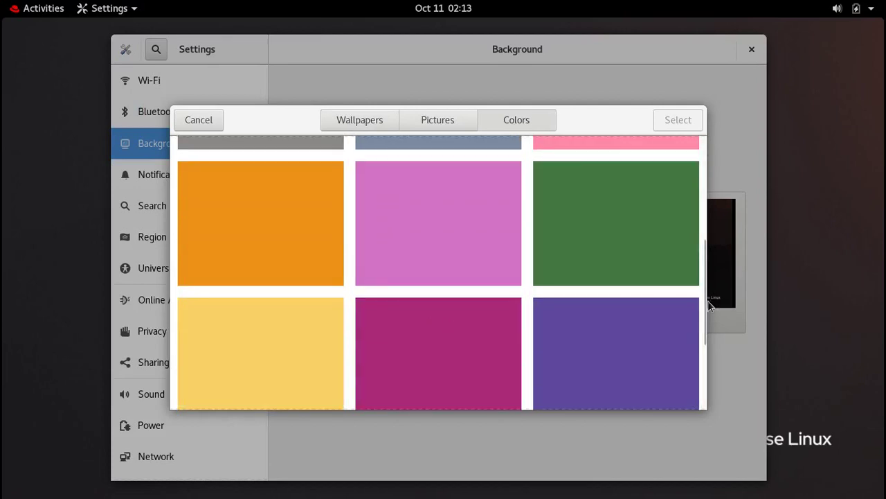
pyautogui.moveTo(703, 306); pyautogui.dragTo(704, 393)
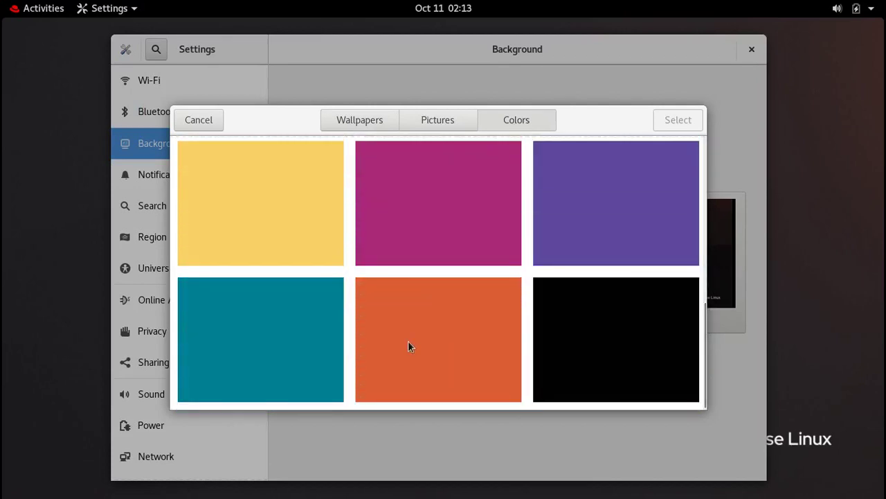
pyautogui.click(289, 338)
pyautogui.click(675, 120)
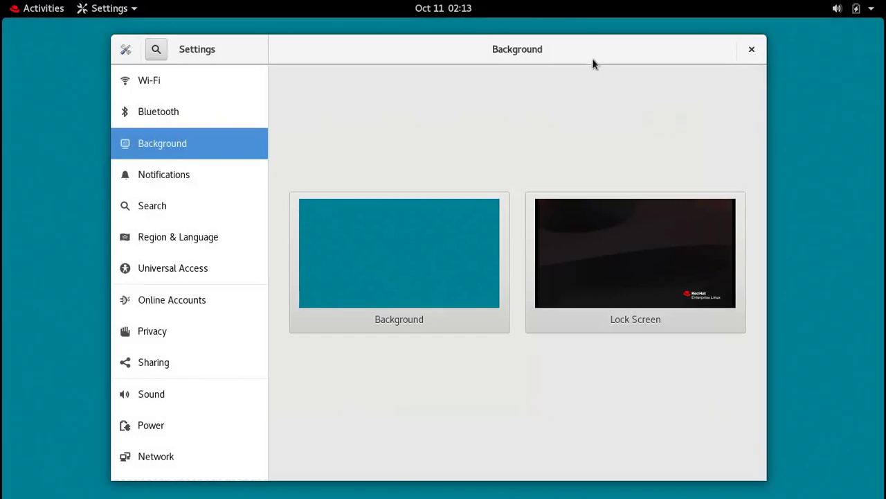
pyautogui.moveTo(592, 60)
pyautogui.mouseDown()
pyautogui.moveTo(628, 398)
pyautogui.moveTo(588, 48)
pyautogui.moveTo(597, 60)
pyautogui.mouseUp()
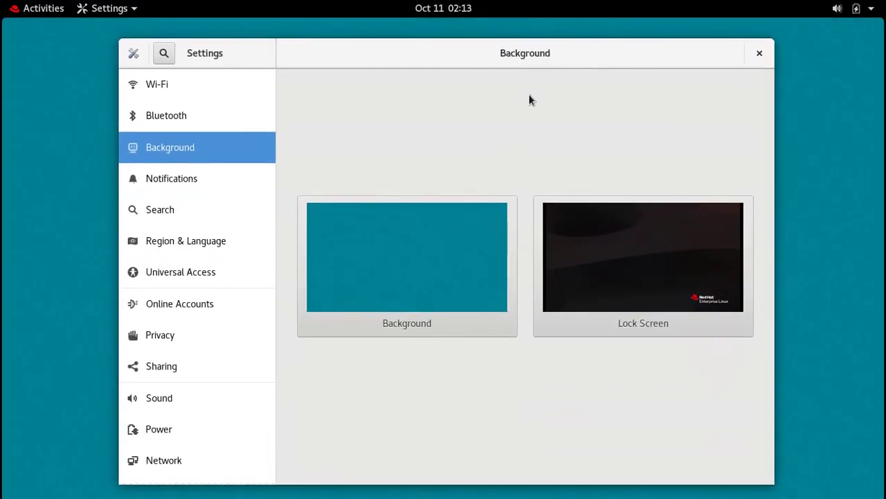
# Apply the 'hello world' wallpaper as the background and close Settings.
pyautogui.click(406, 245)
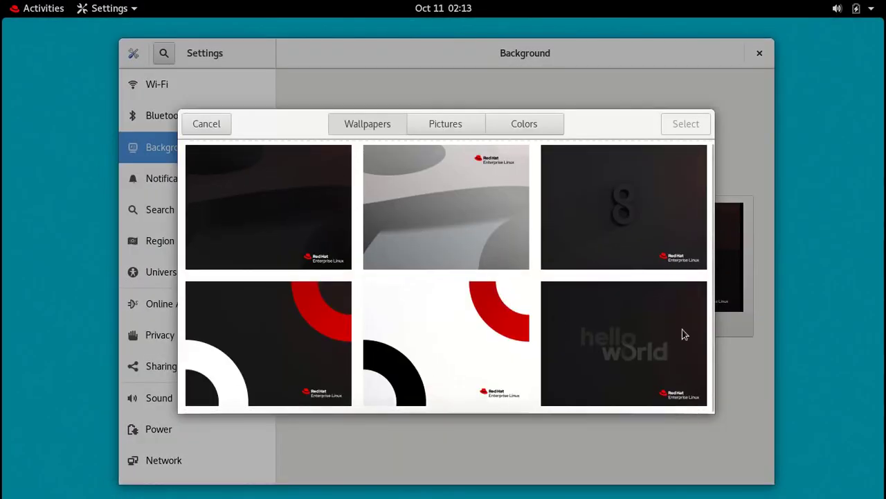
pyautogui.click(626, 334)
pyautogui.click(700, 124)
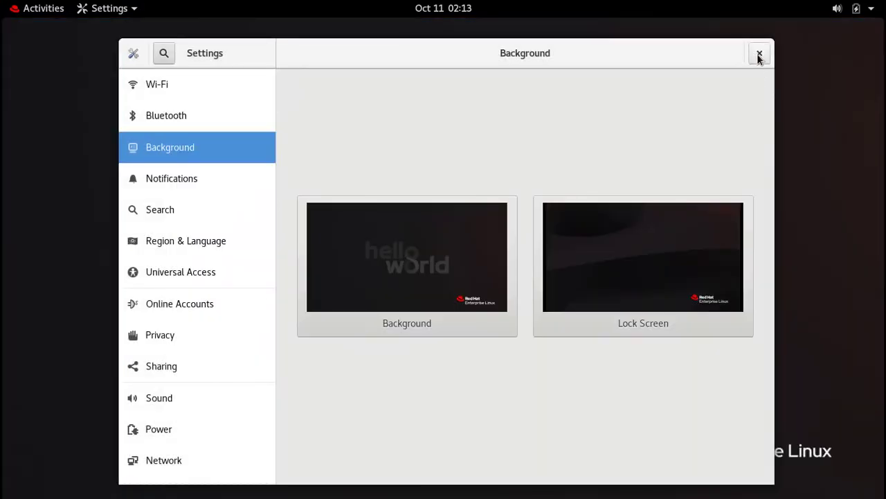
pyautogui.click(760, 54)
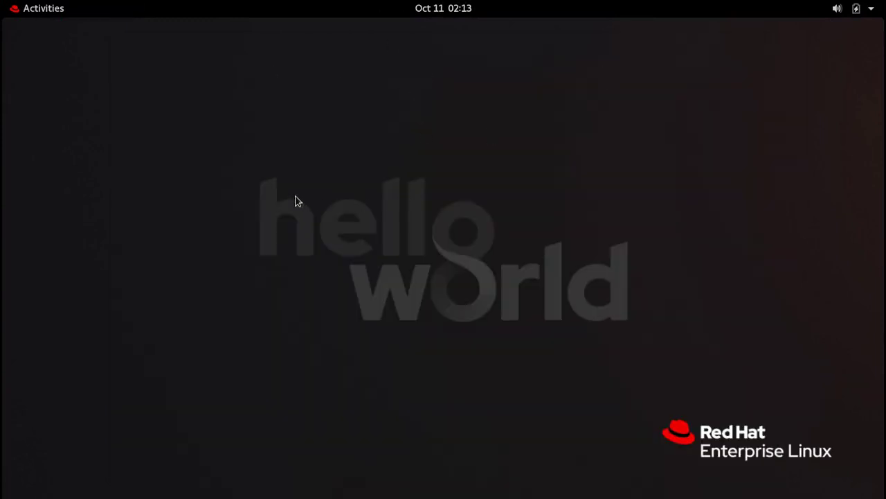
pyautogui.click(469, 7)
# Open a new terminal, run df and dnf, then clear and enter 'sudo dnf install inkscpae'.
pyautogui.click(50, 142)
pyautogui.press('super')
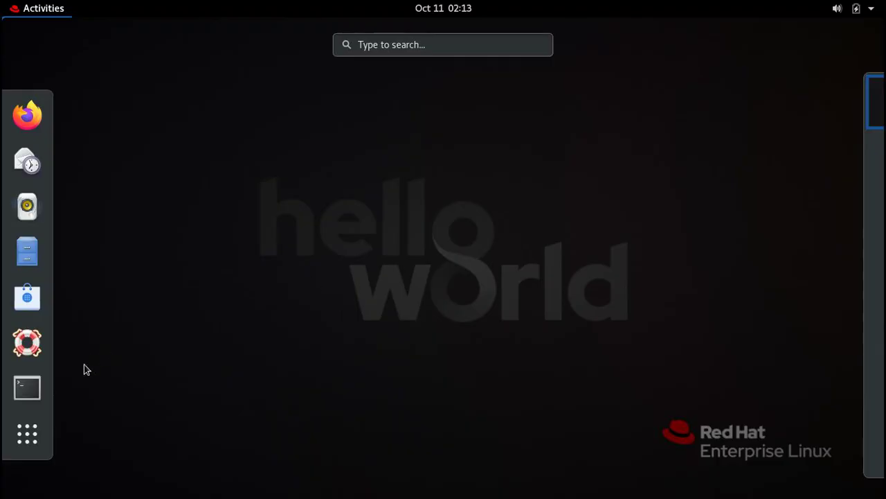
pyautogui.click(26, 389)
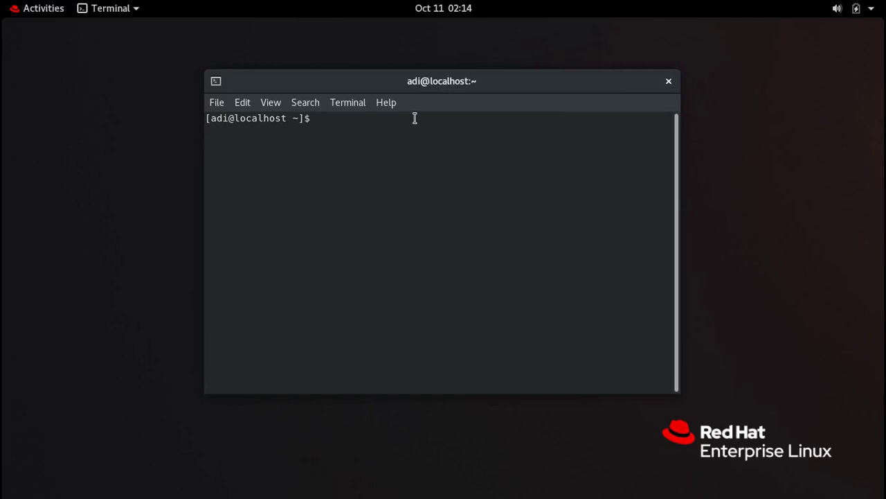
pyautogui.write('yu')
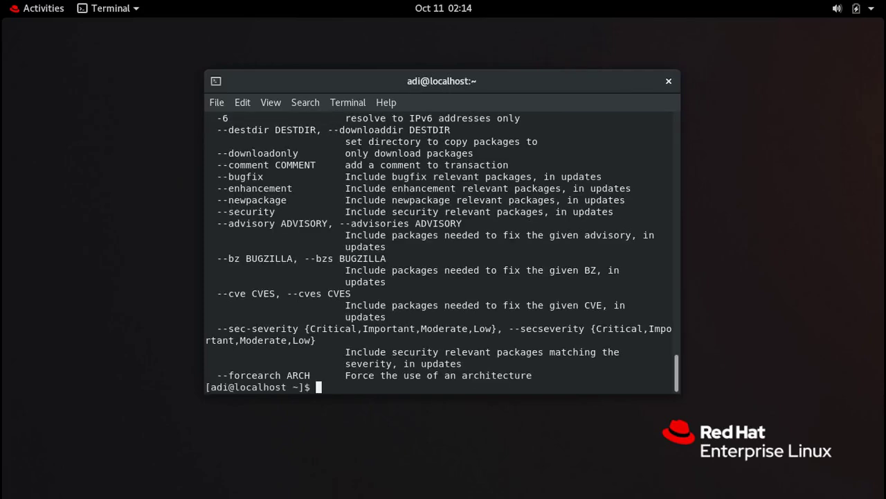
pyautogui.scroll(7, 476, 265)
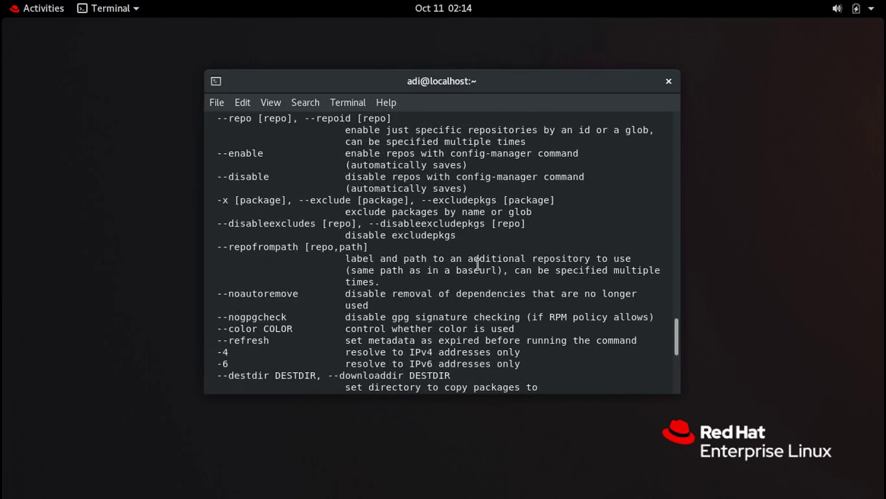
pyautogui.scroll(-7, 477, 265)
pyautogui.write('d')
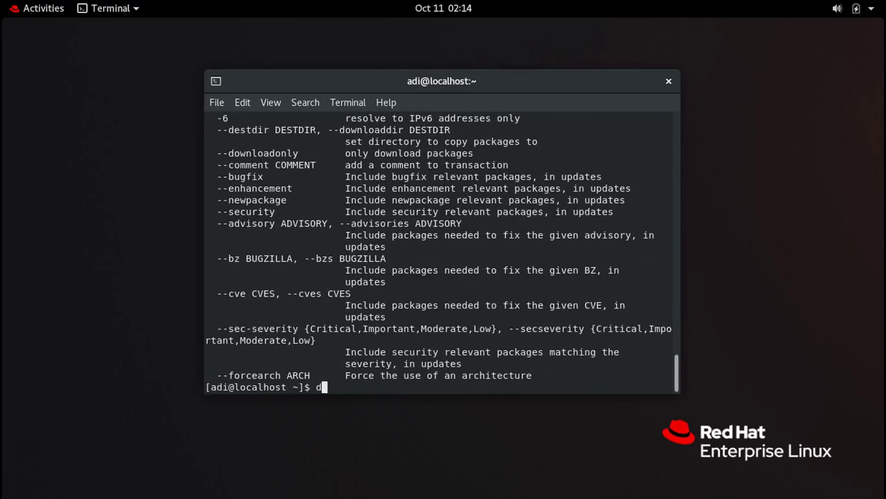
pyautogui.write('nf')
pyautogui.press('Return')
pyautogui.write('dnf')
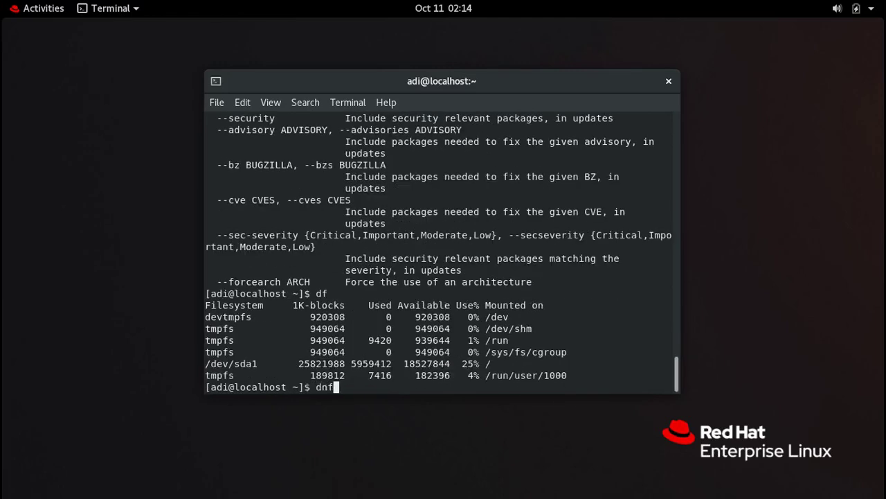
pyautogui.press('Return')
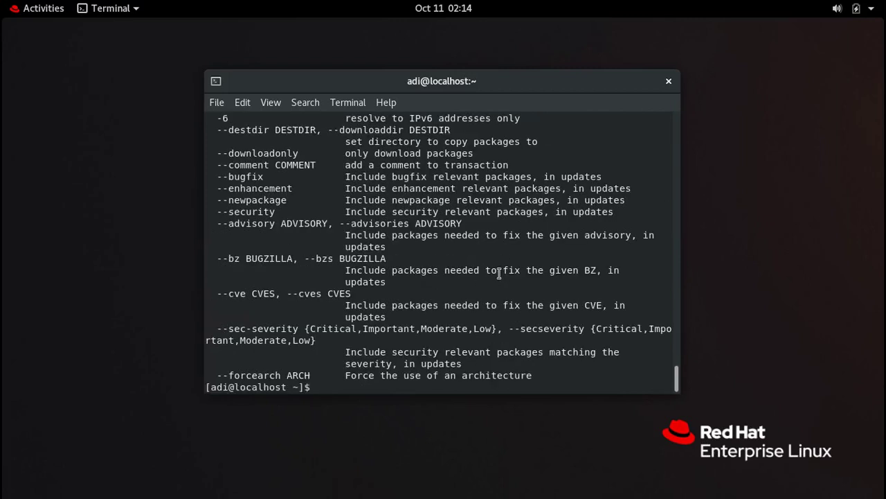
pyautogui.hotkey('ctrl', 'l')
pyautogui.write('sudo dnf ')
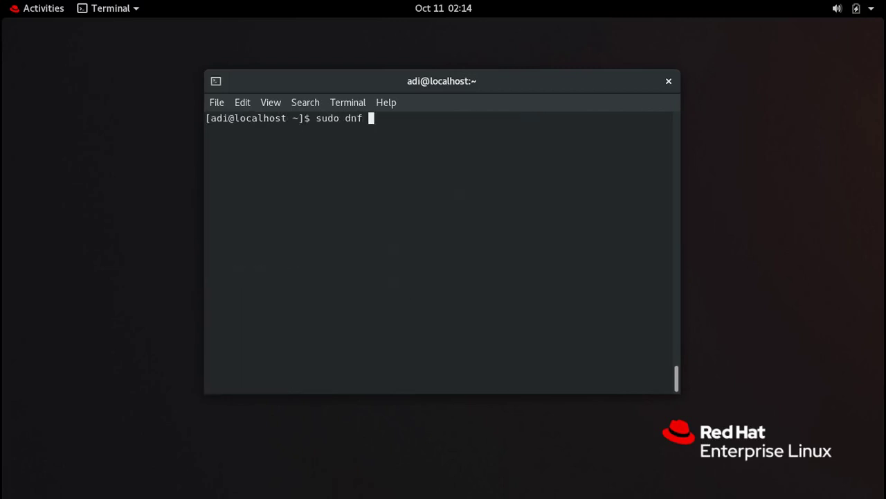
pyautogui.write('install inkscpae')
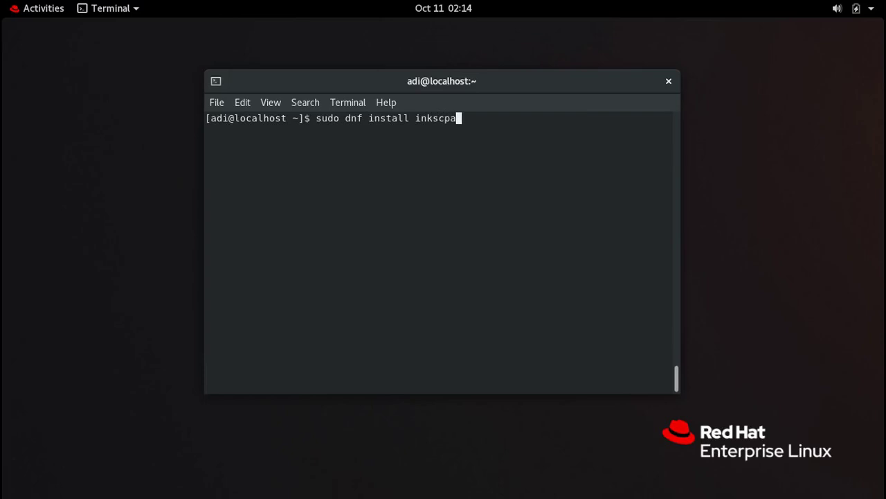
# Run 'sudo dnf install inkscape', then 'sudo yum install inkscape'; both fail with no enabled repositories.
pyautogui.press('BackSpace')
pyautogui.press('BackSpace')
pyautogui.press('BackSpace')
pyautogui.write('ape')
pyautogui.press('Return')
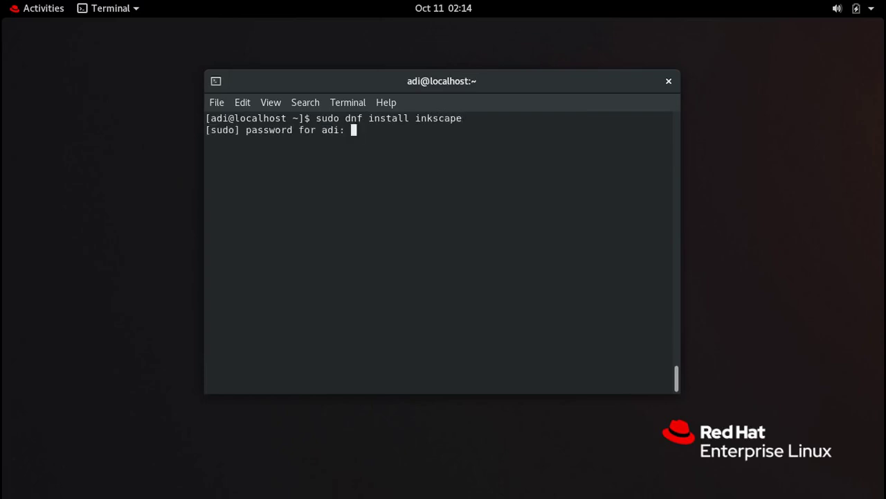
pyautogui.press('Return')
pyautogui.tripleClick(332, 144)
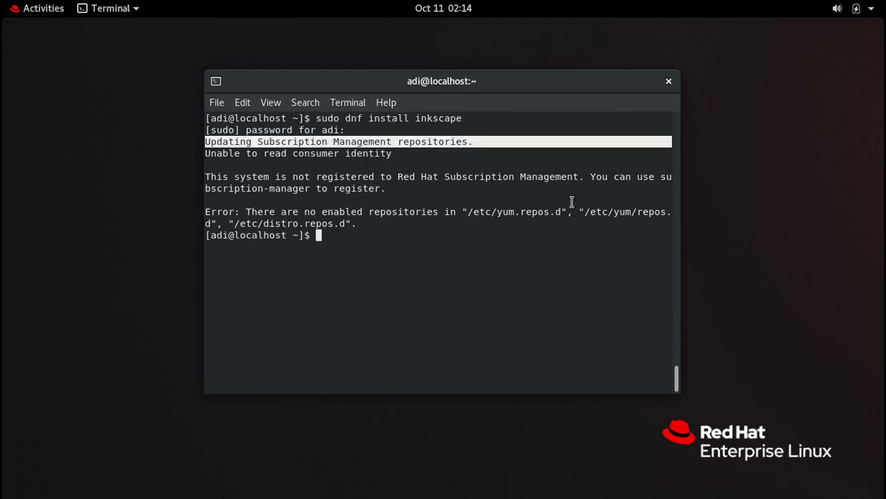
pyautogui.doubleClick(325, 211)
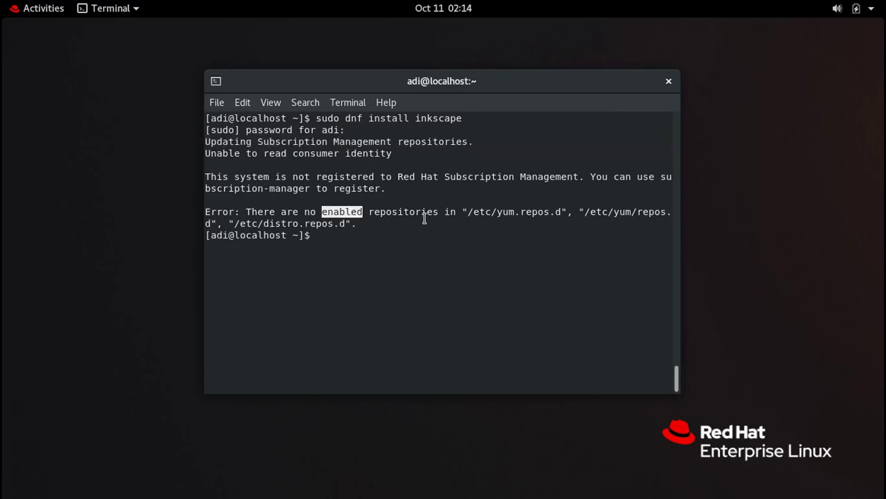
pyautogui.doubleClick(424, 218)
pyautogui.click(415, 242)
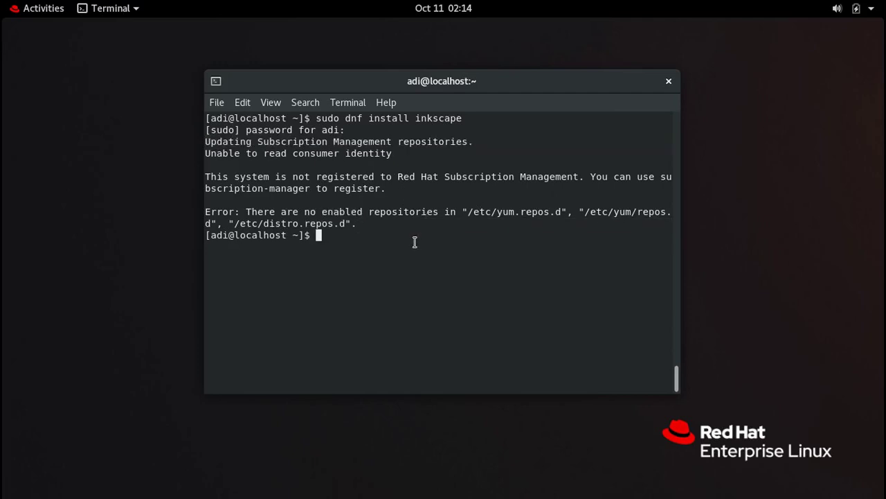
pyautogui.write('sudo yum insta')
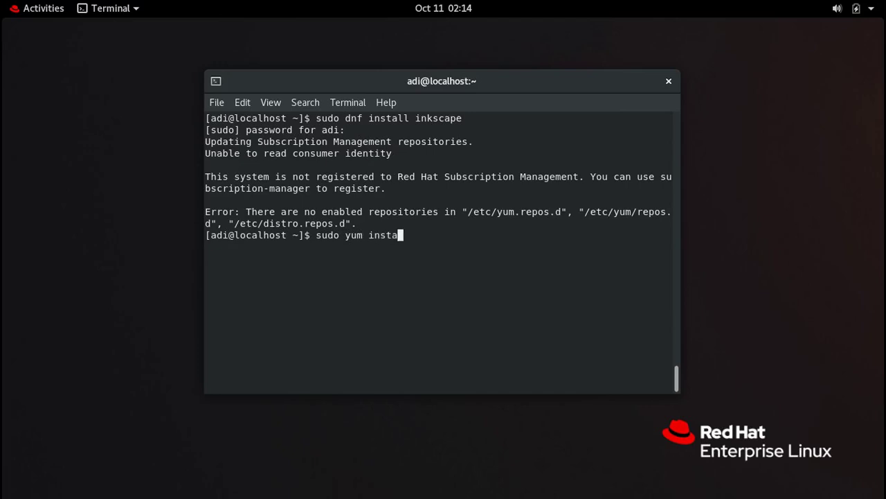
pyautogui.write('ll inkscape')
pyautogui.press('Return')
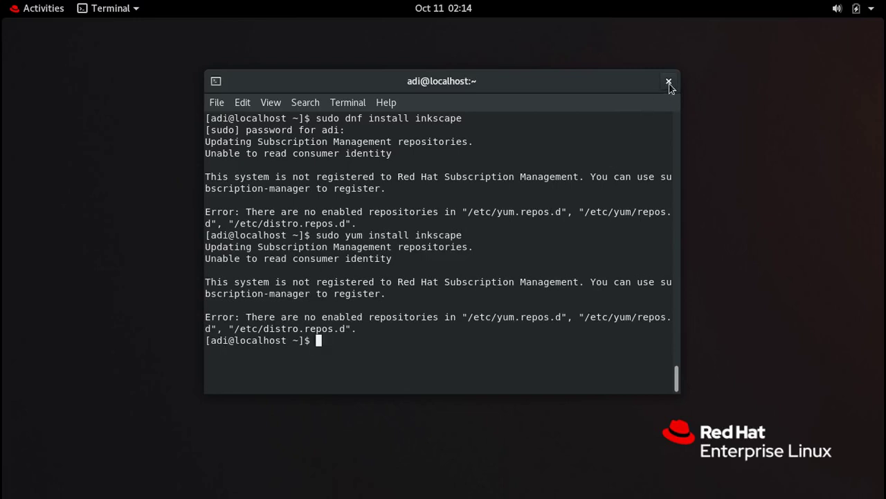
# Close the terminal, launch GNOME Software, and dismiss the extensions.gnome.org connection warning.
pyautogui.click(668, 82)
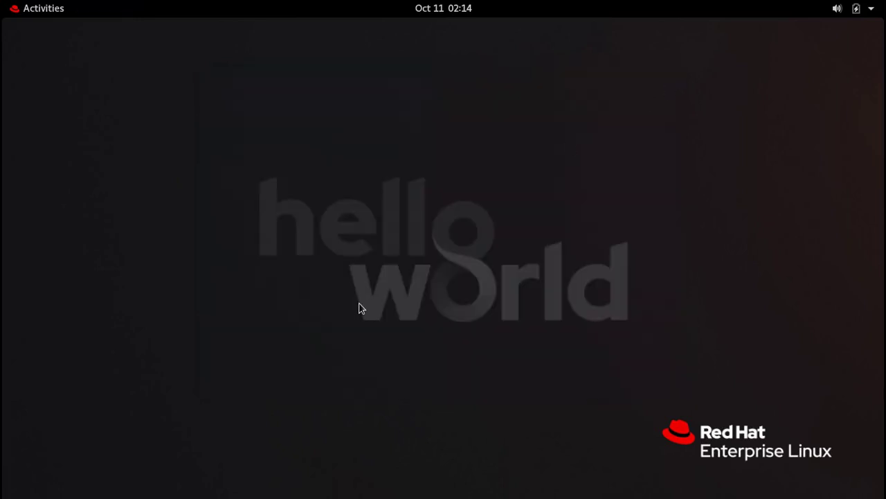
pyautogui.press('super')
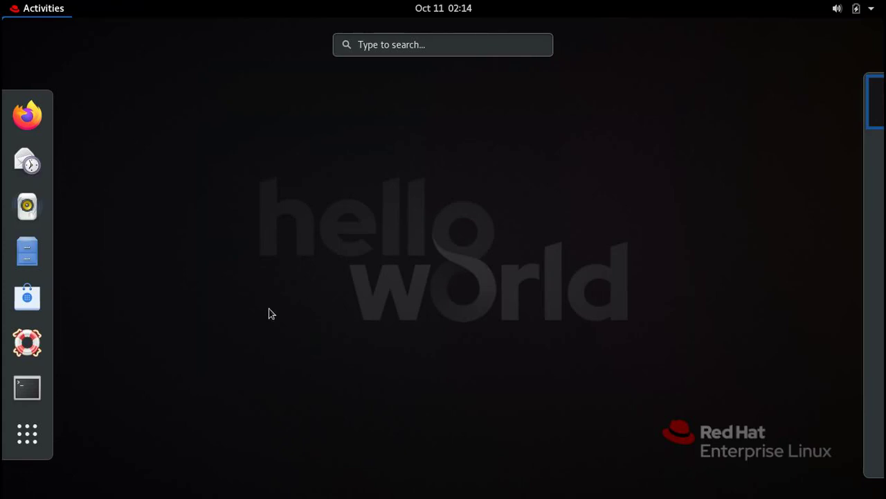
pyautogui.click(27, 298)
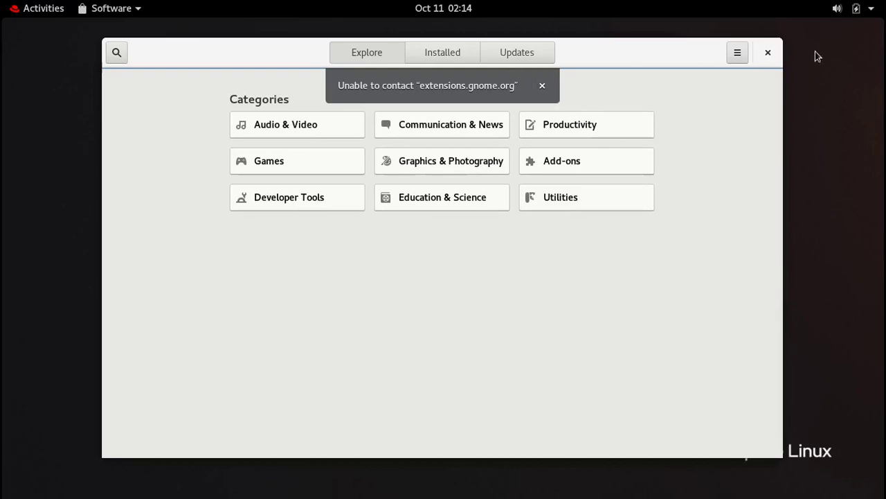
pyautogui.click(866, 6)
pyautogui.click(756, 88)
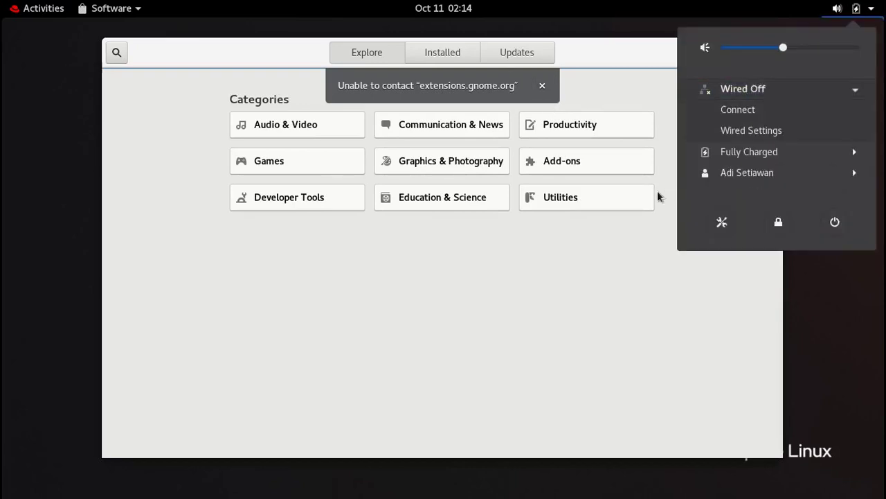
pyautogui.click(570, 273)
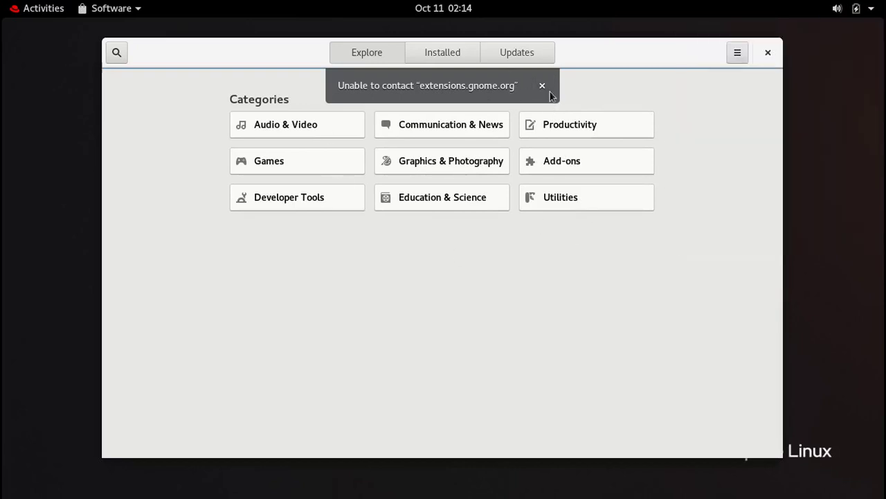
pyautogui.click(548, 87)
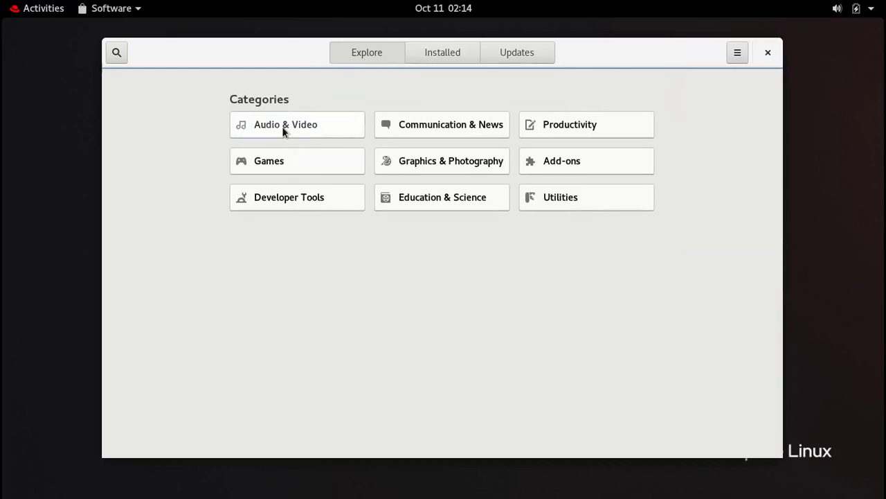
# Browse Audio & Video and Communication & News, view installed Firefox 78.9.0-1.el8_3, then return to categories.
pyautogui.click(282, 126)
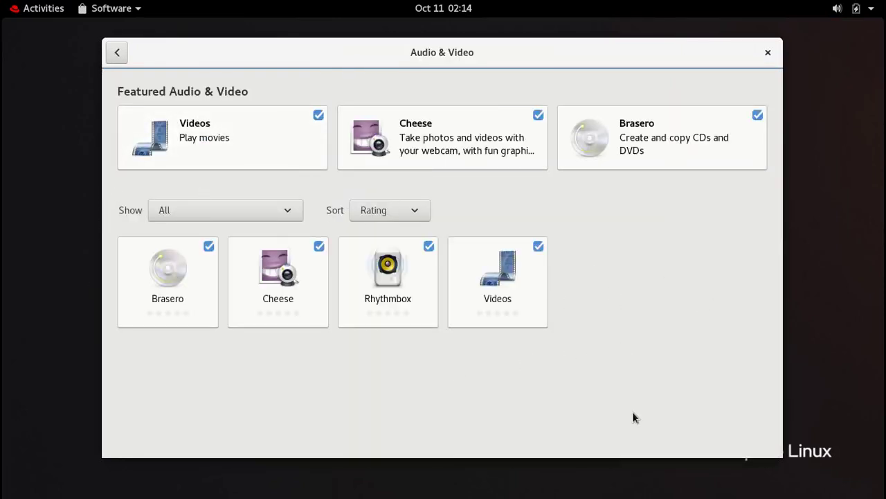
pyautogui.click(117, 54)
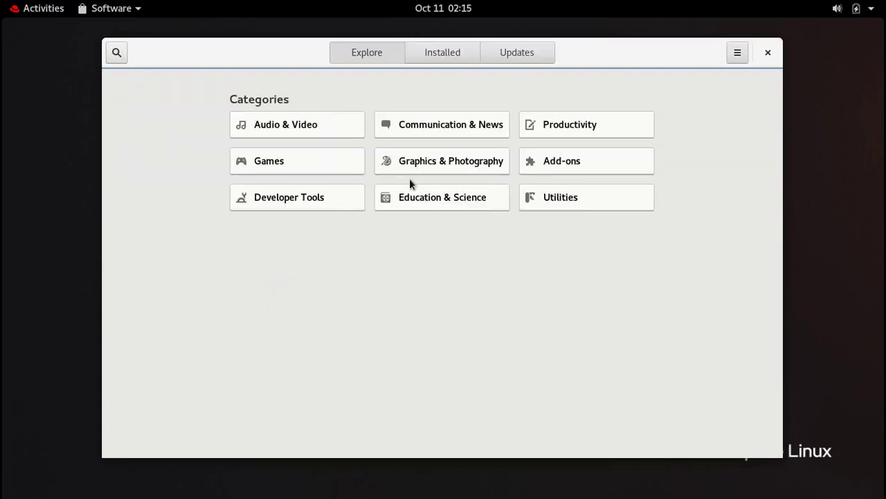
pyautogui.click(439, 129)
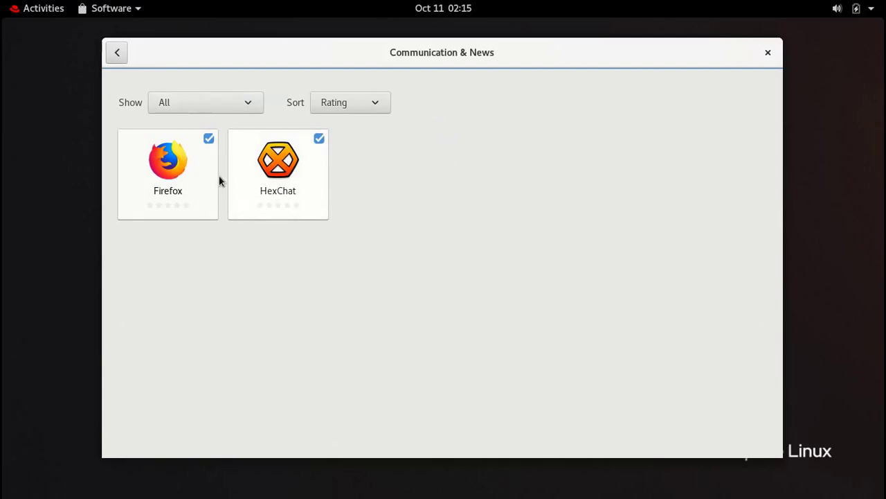
pyautogui.click(154, 193)
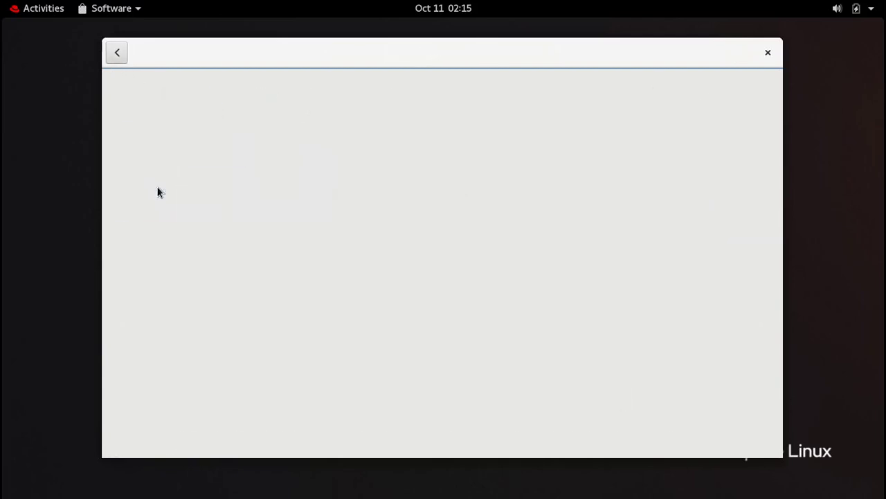
pyautogui.scroll(-10, 552, 285)
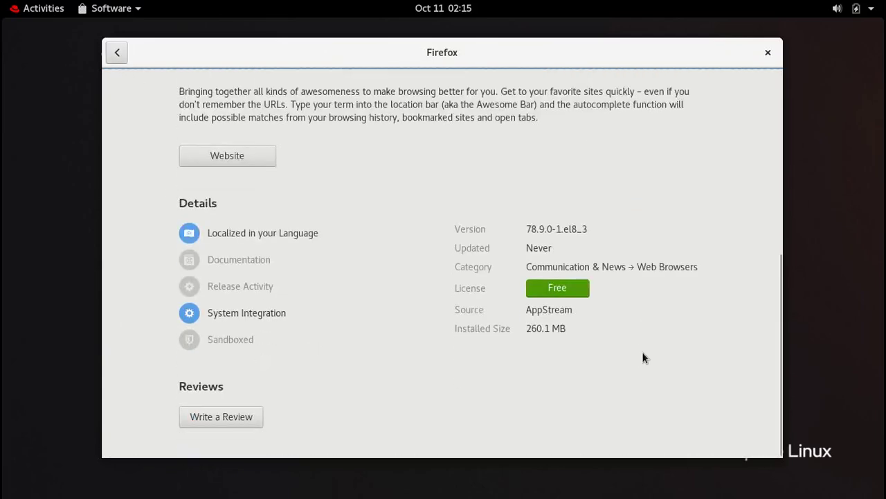
pyautogui.scroll(8, 426, 262)
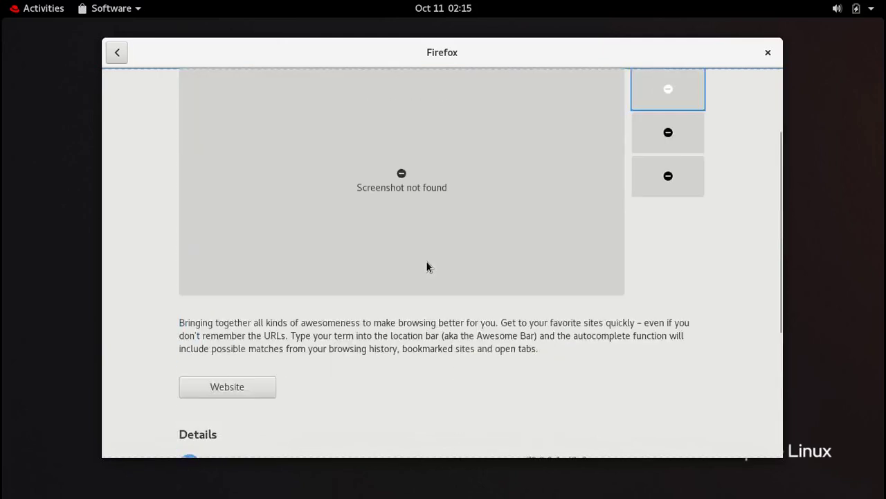
pyautogui.scroll(-8, 586, 346)
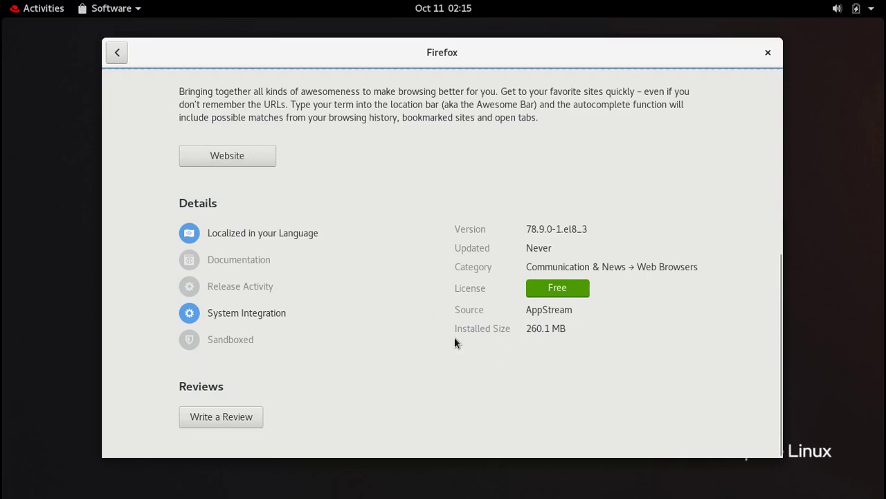
pyautogui.scroll(10, 439, 332)
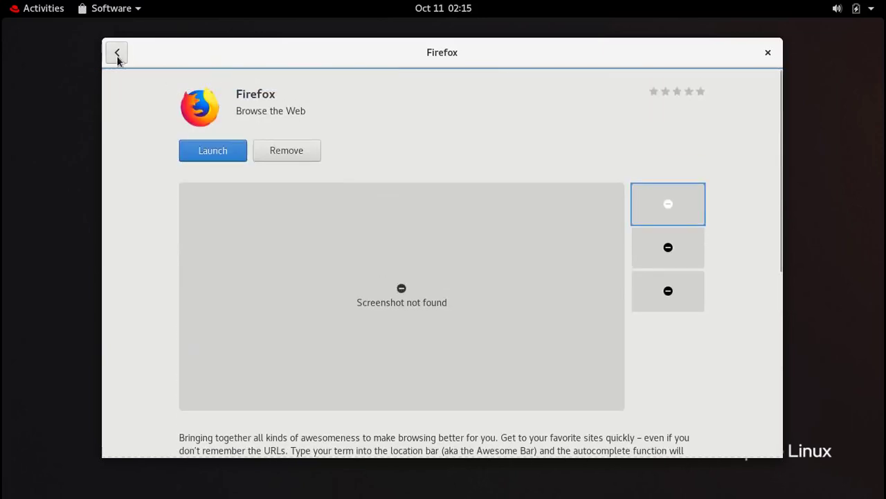
pyautogui.click(117, 58)
pyautogui.click(119, 56)
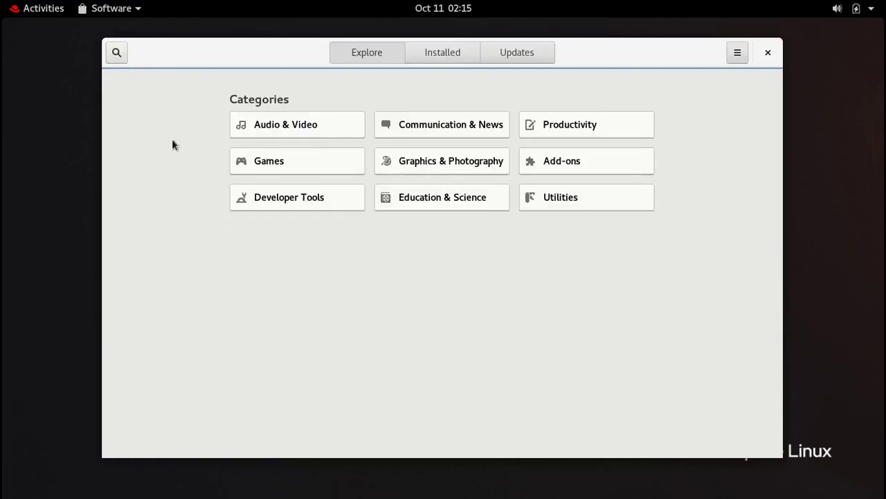
# Peek at Education & Science, scroll the Installed list, confirm no updates pending, then close Software.
pyautogui.click(468, 203)
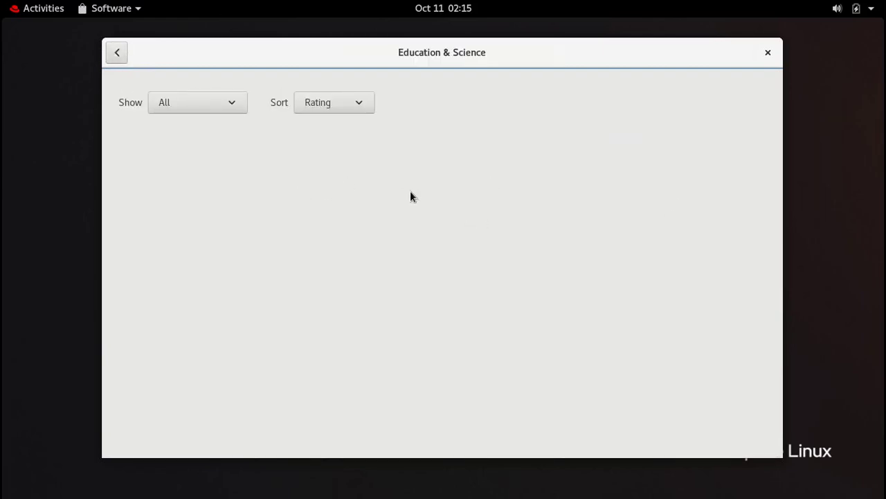
pyautogui.click(114, 54)
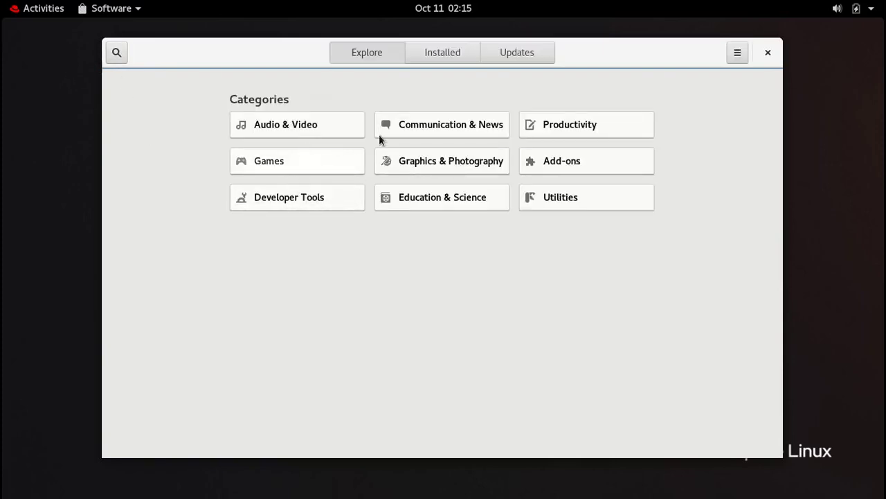
pyautogui.click(448, 52)
pyautogui.scroll(-3, 490, 206)
pyautogui.scroll(-8, 490, 208)
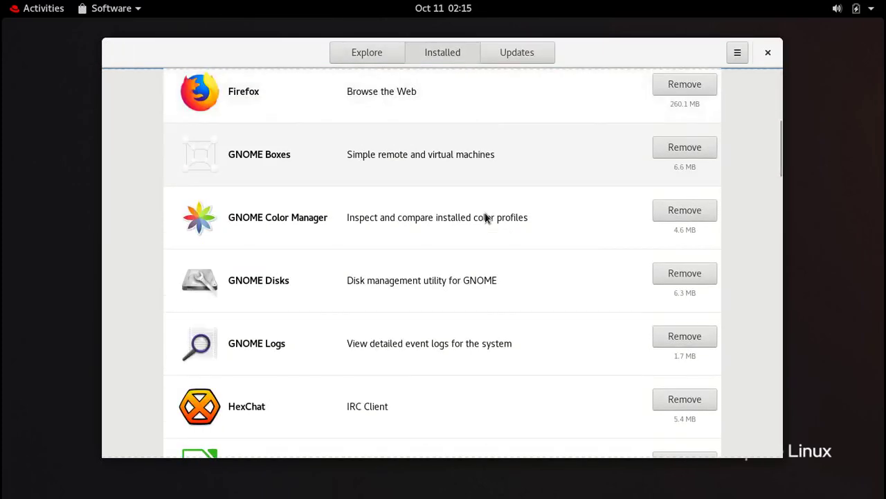
pyautogui.scroll(3, 477, 231)
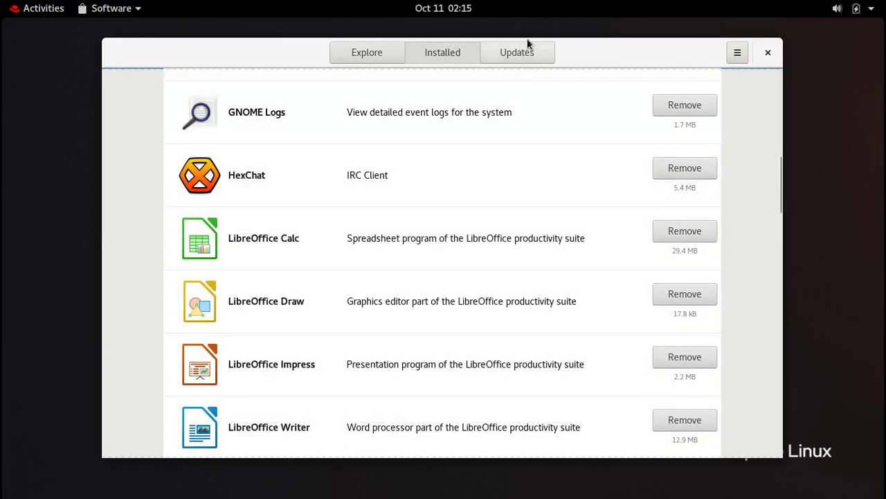
pyautogui.click(521, 51)
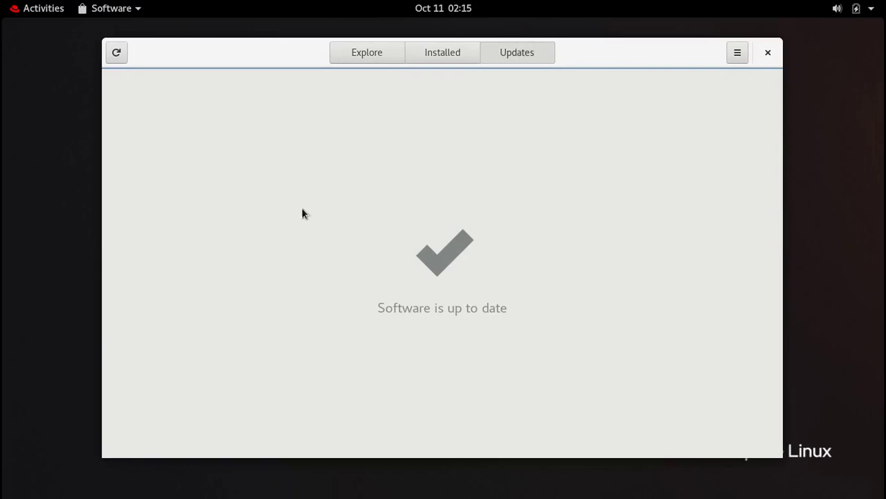
pyautogui.click(768, 53)
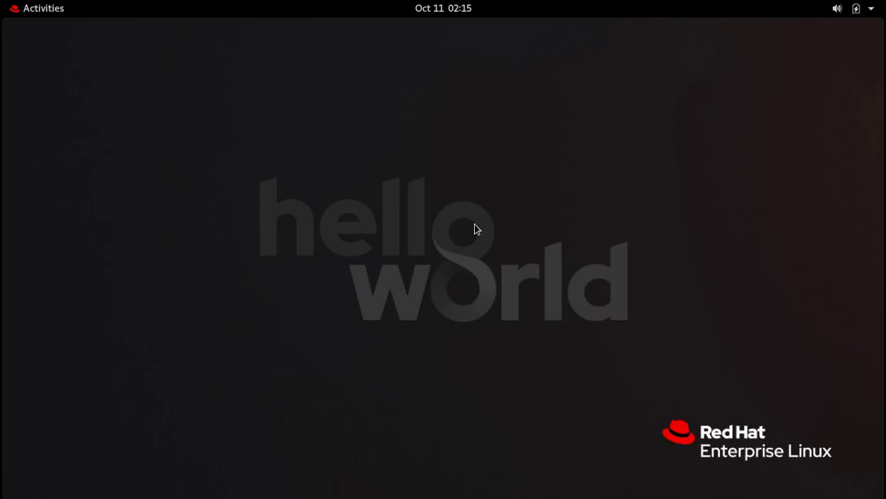
# In a new terminal, run gcc and g++; each reports 'fatal error: no input files'.
pyautogui.press('super')
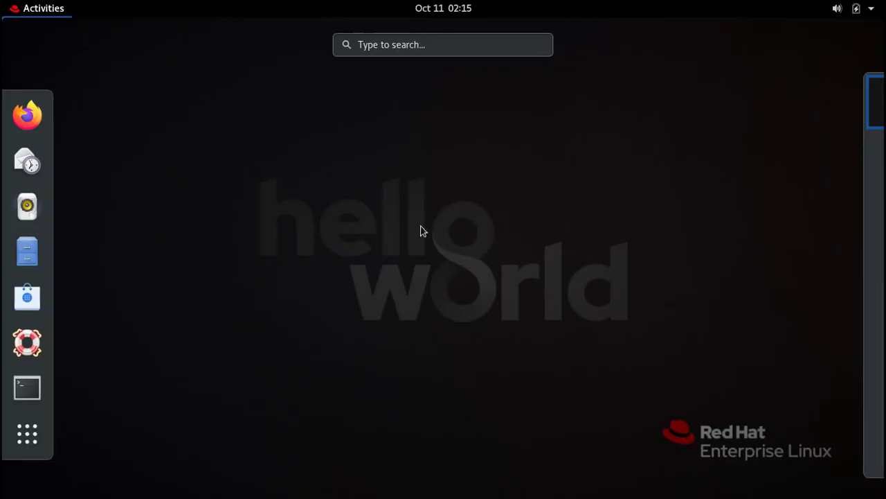
pyautogui.click(28, 386)
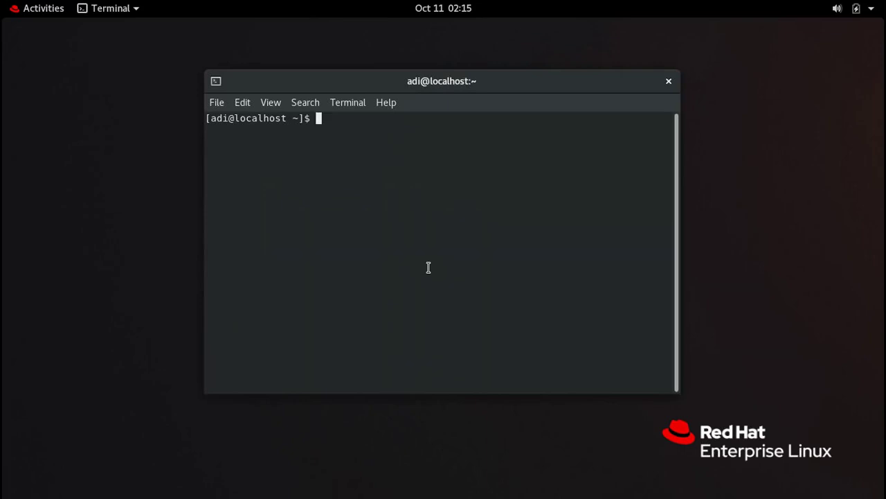
pyautogui.write('gcc')
pyautogui.press('Return')
pyautogui.write('g')
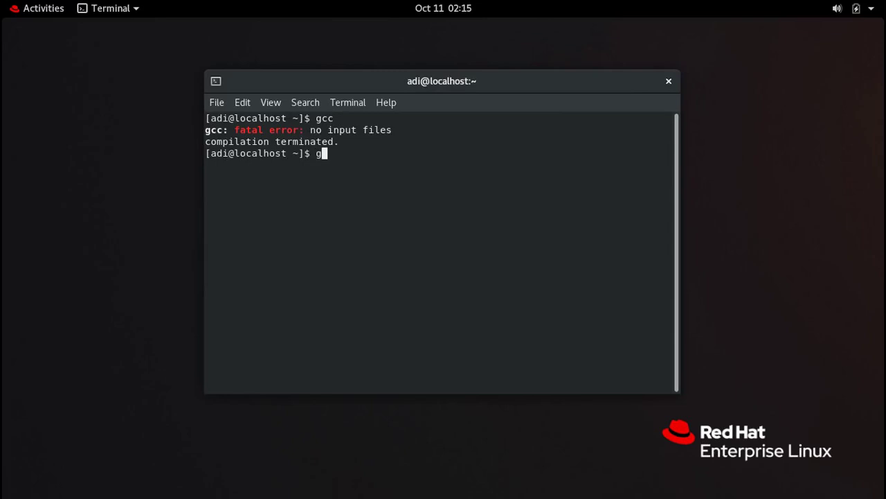
pyautogui.write('++')
pyautogui.press('Return')
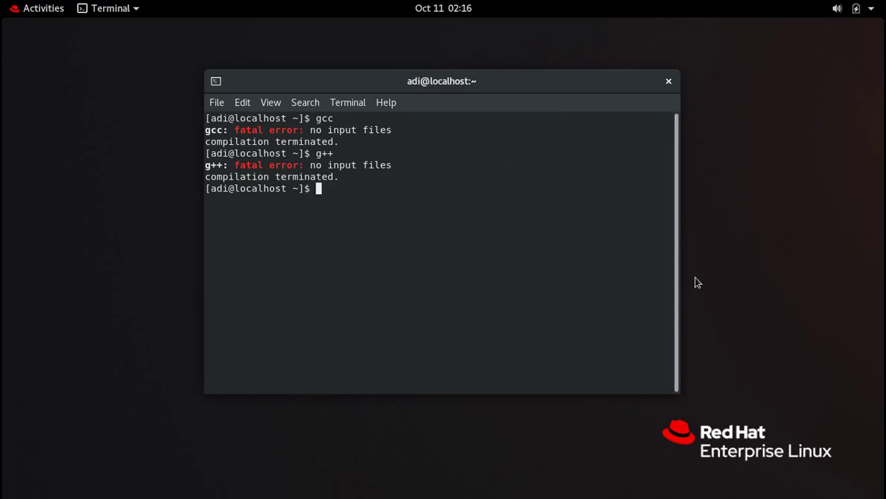
# Highlight the g++ and gcc commands in the earlier terminal output.
pyautogui.doubleClick(326, 153)
pyautogui.click(322, 118)
pyautogui.doubleClick(322, 118)
pyautogui.click(358, 193)
# Launch python3, confirm it reports version 3.6.8, then exit the interpreter.
pyautogui.write('python3')
pyautogui.press('Return')
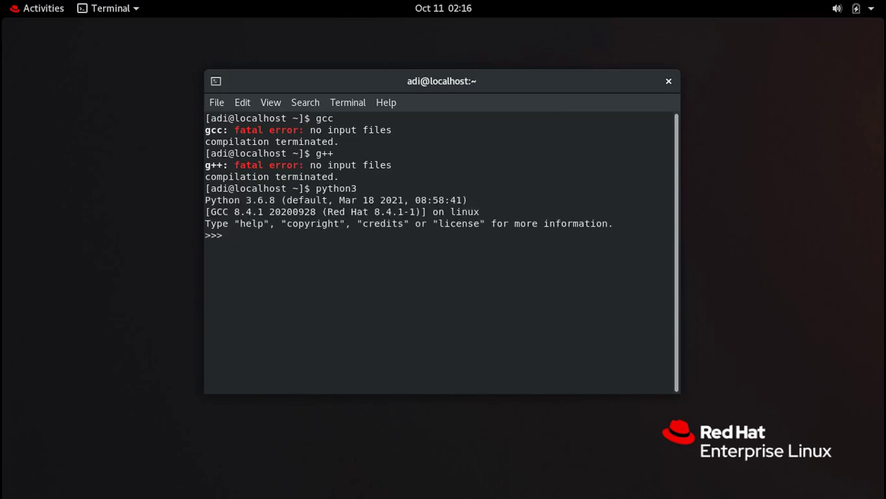
pyautogui.doubleClick(247, 200)
pyautogui.click(271, 249)
pyautogui.hotkey('ctrl', 'd')
# Run perl --version to confirm Perl 5.26.3, then clear the terminal.
pyautogui.write('perl --version')
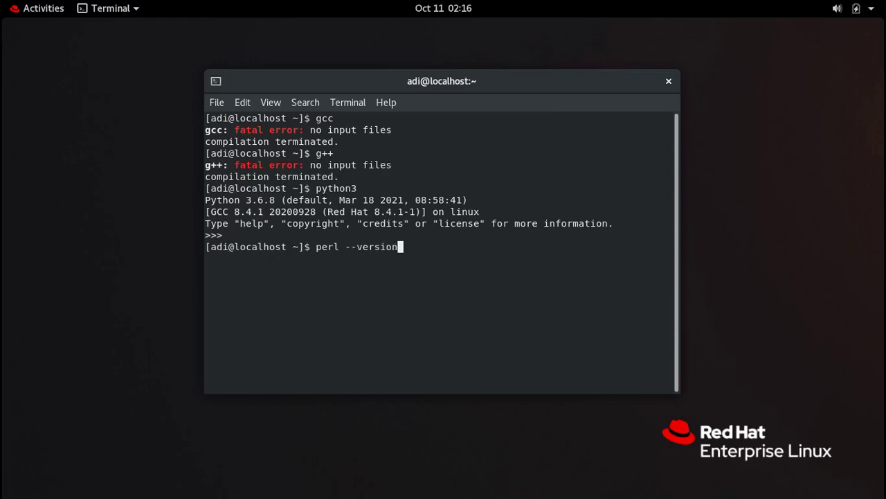
pyautogui.press('Return')
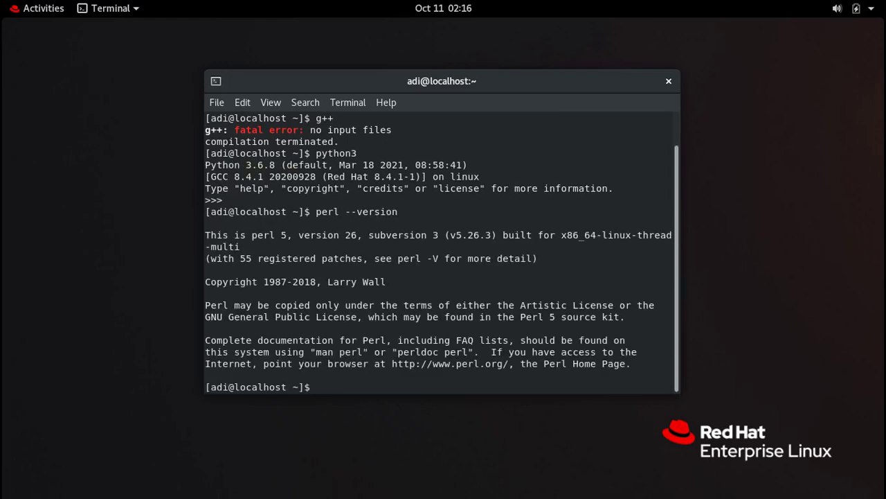
pyautogui.hotkey('ctrl', 'l')
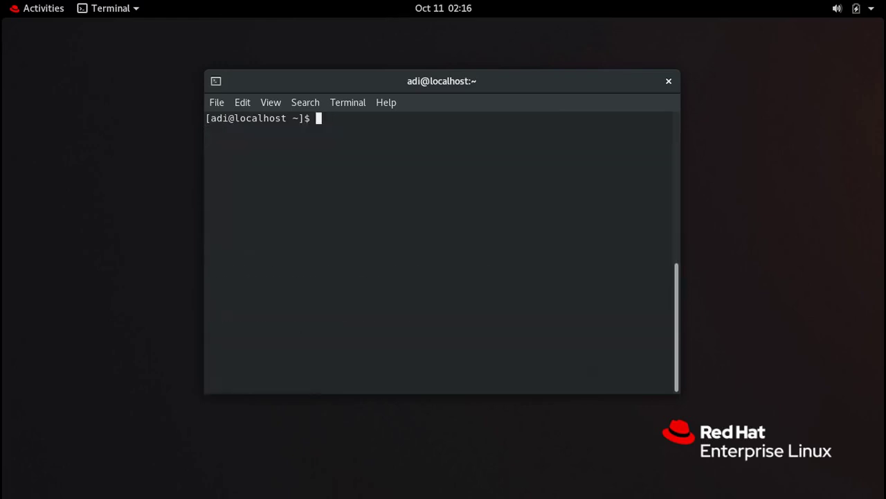
# Open vim, type 'ini adalah vim' in insert mode, then quit without saving using :q!
pyautogui.write('vim')
pyautogui.press('Return')
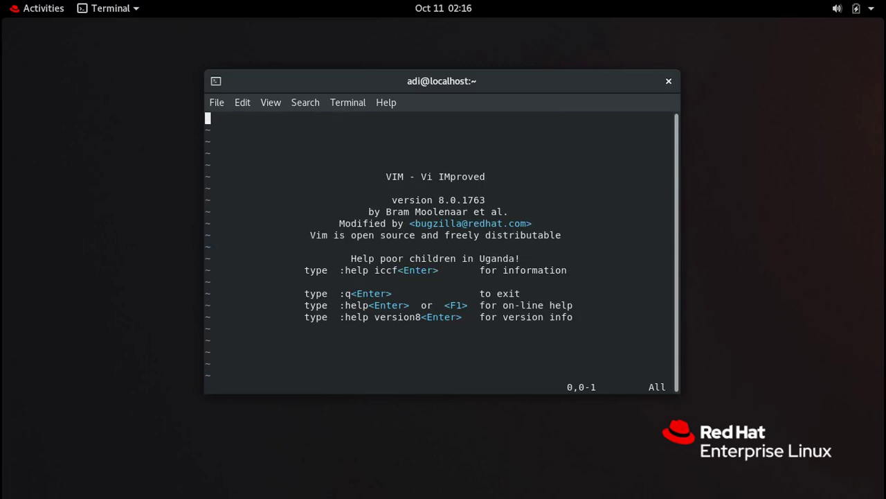
pyautogui.write('i')
pyautogui.write('ini adalah vim')
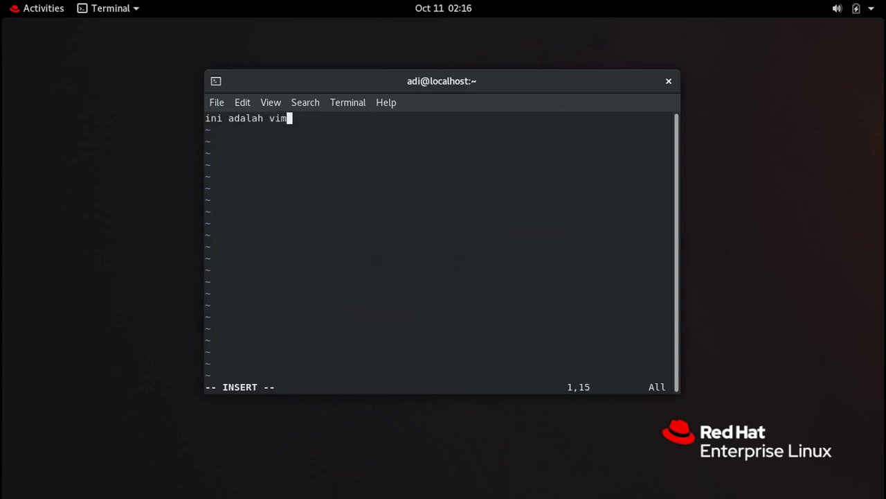
pyautogui.press('Escape')
pyautogui.write(':q!')
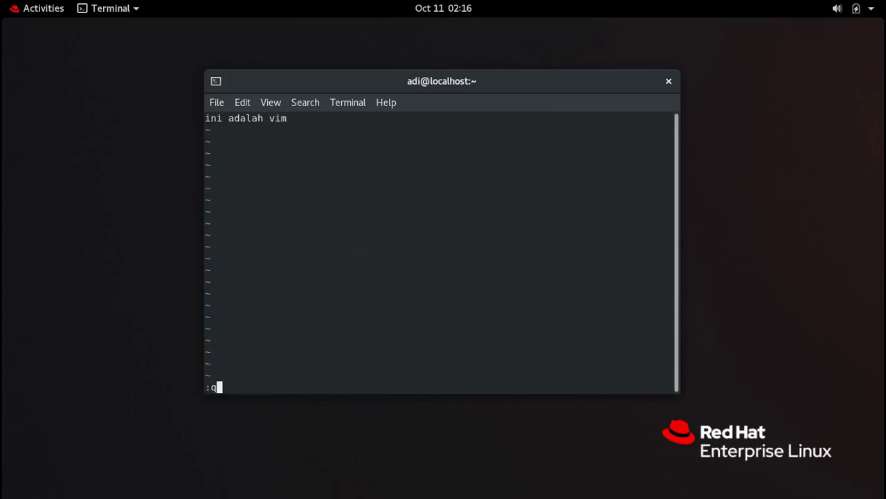
pyautogui.press('Return')
# Open nano with an empty buffer, exit it, then close the terminal window.
pyautogui.write('nano')
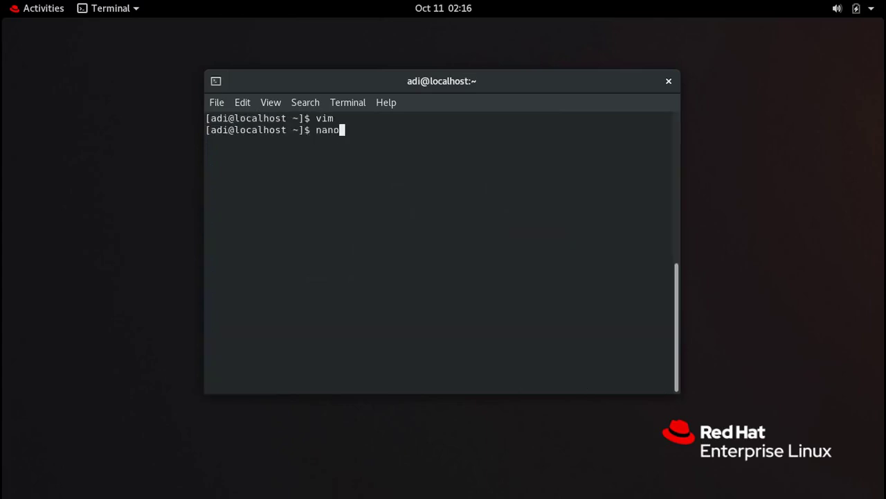
pyautogui.press('Return')
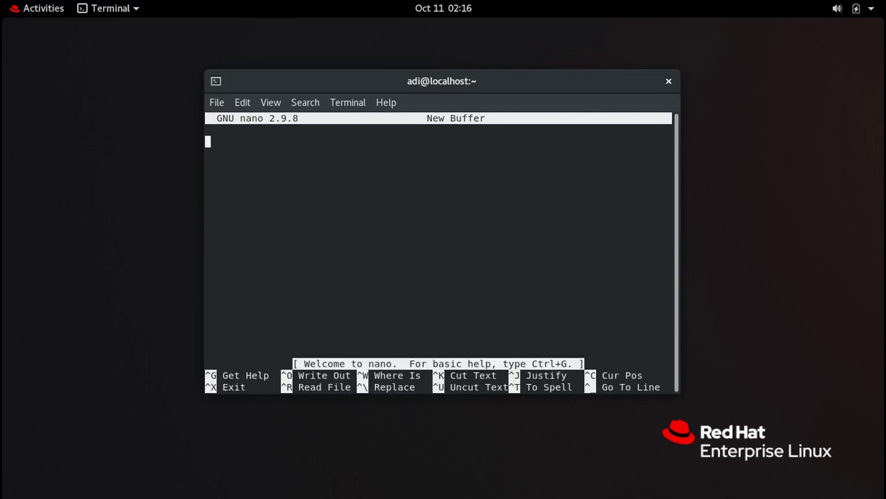
pyautogui.hotkey('ctrl', 'x')
pyautogui.hotkey('ctrl', 'd')
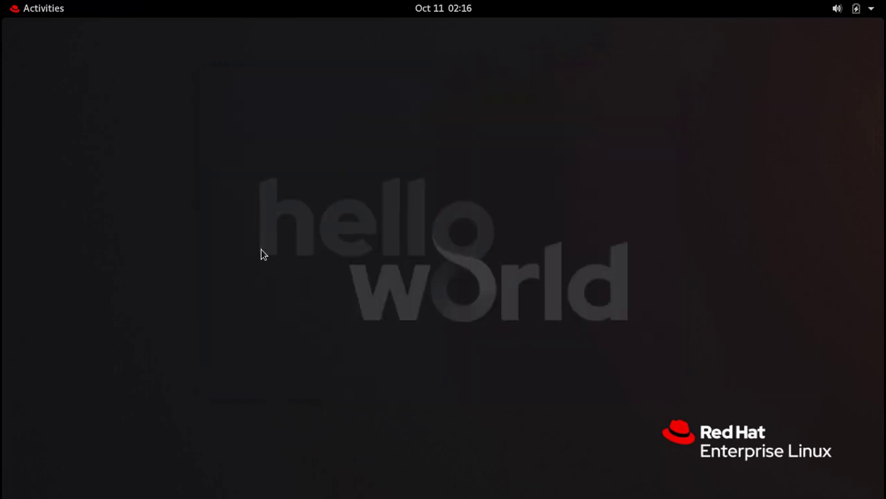